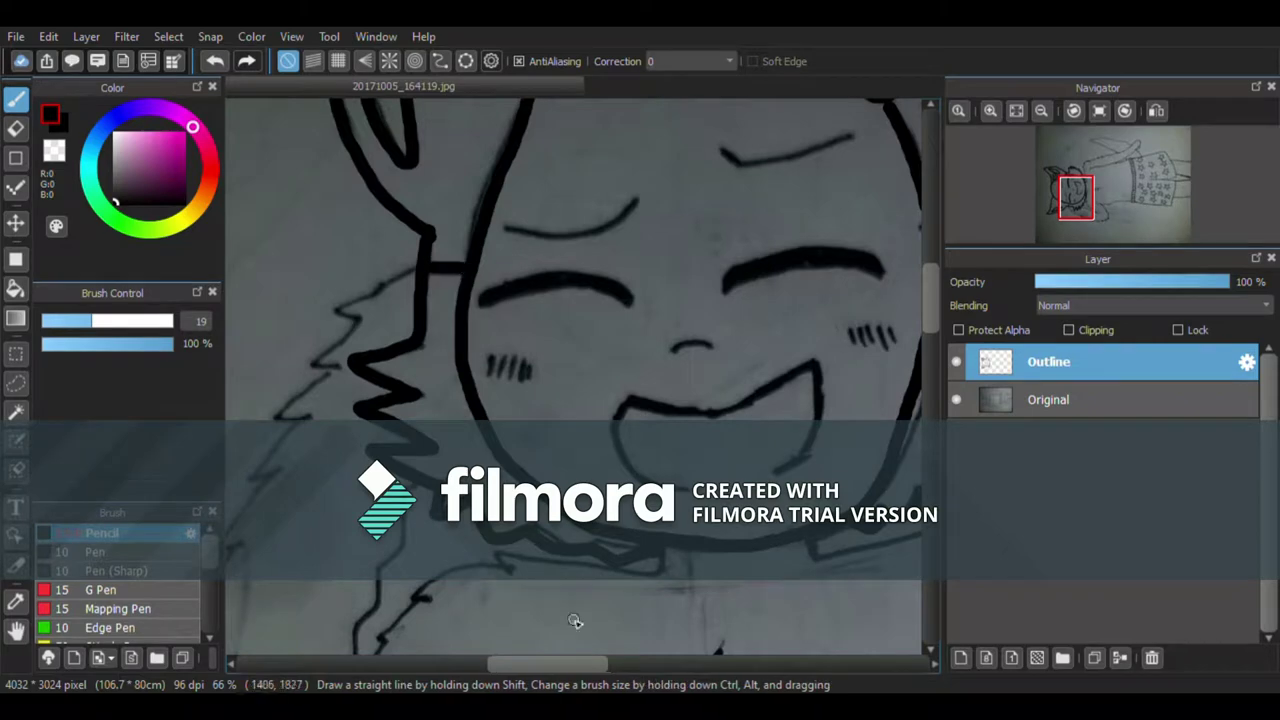
Step: Trace both eyebrows of the sketched face with black pencil strokes on the Outline layer
scroll(571, 620, "up", 5)
mouse_move(420, 334)
left_mouse_down()
mouse_move(479, 343)
mouse_move(563, 306)
left_mouse_up()
left_click_drag(640, 243, 778, 246)
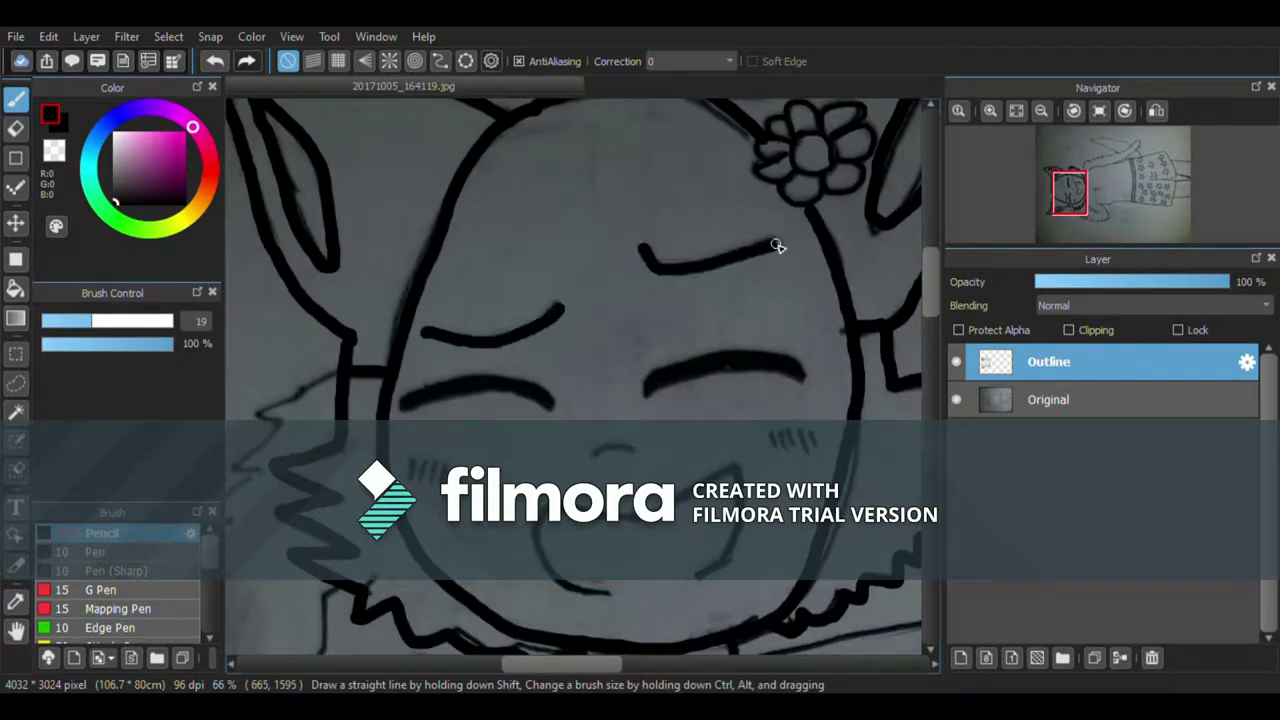
Step: Trace the closed eye on the face's left side, erase the bump on its upper edge, and fill the shape solid black
left_click_drag(411, 388, 520, 400)
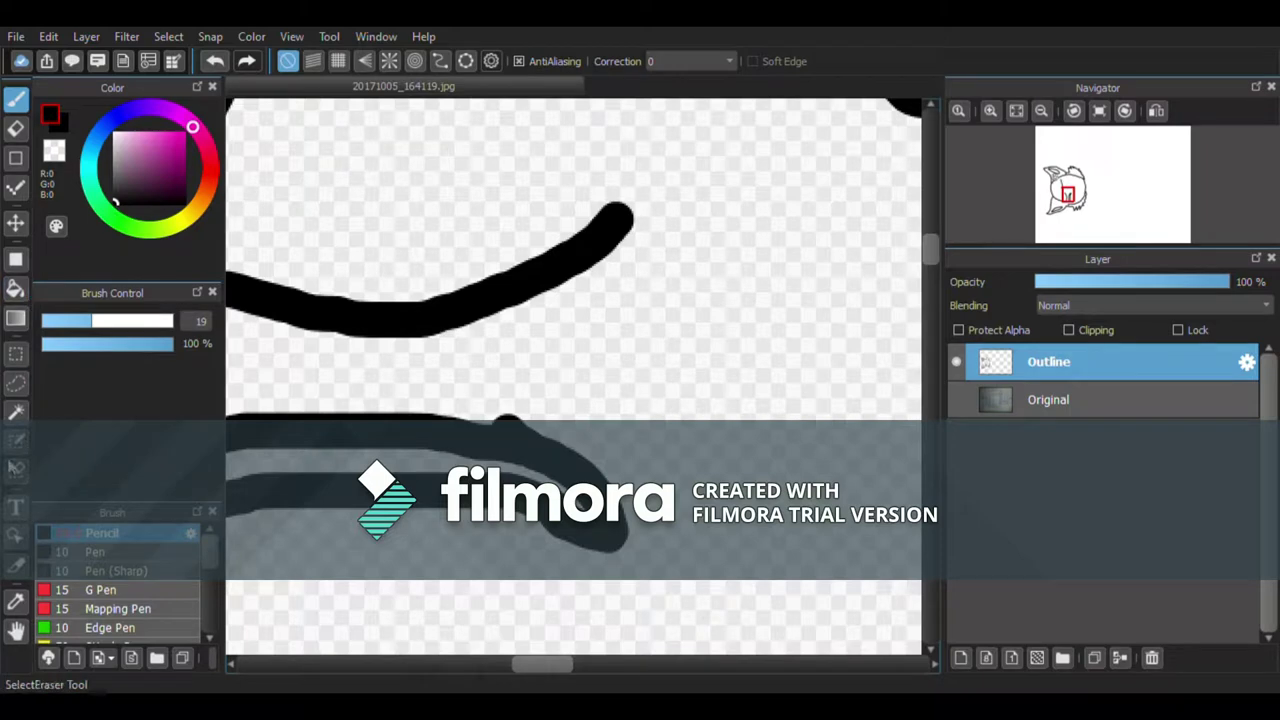
key("e")
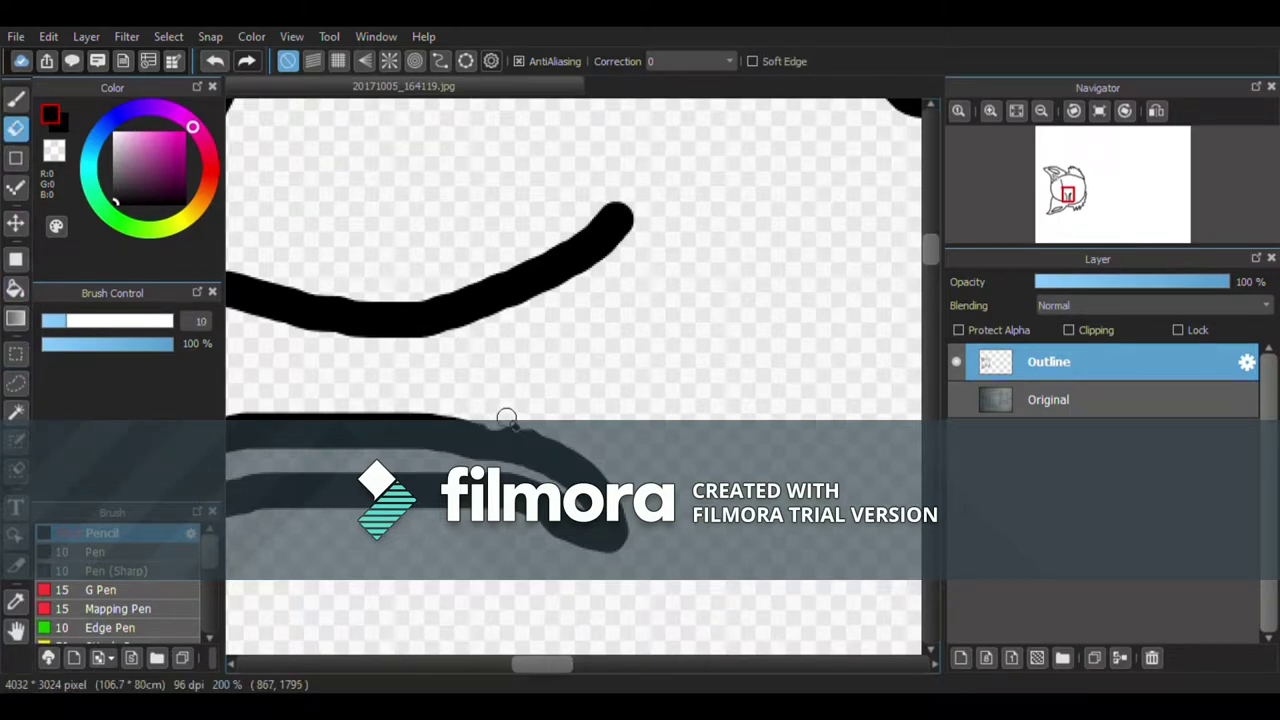
key("b")
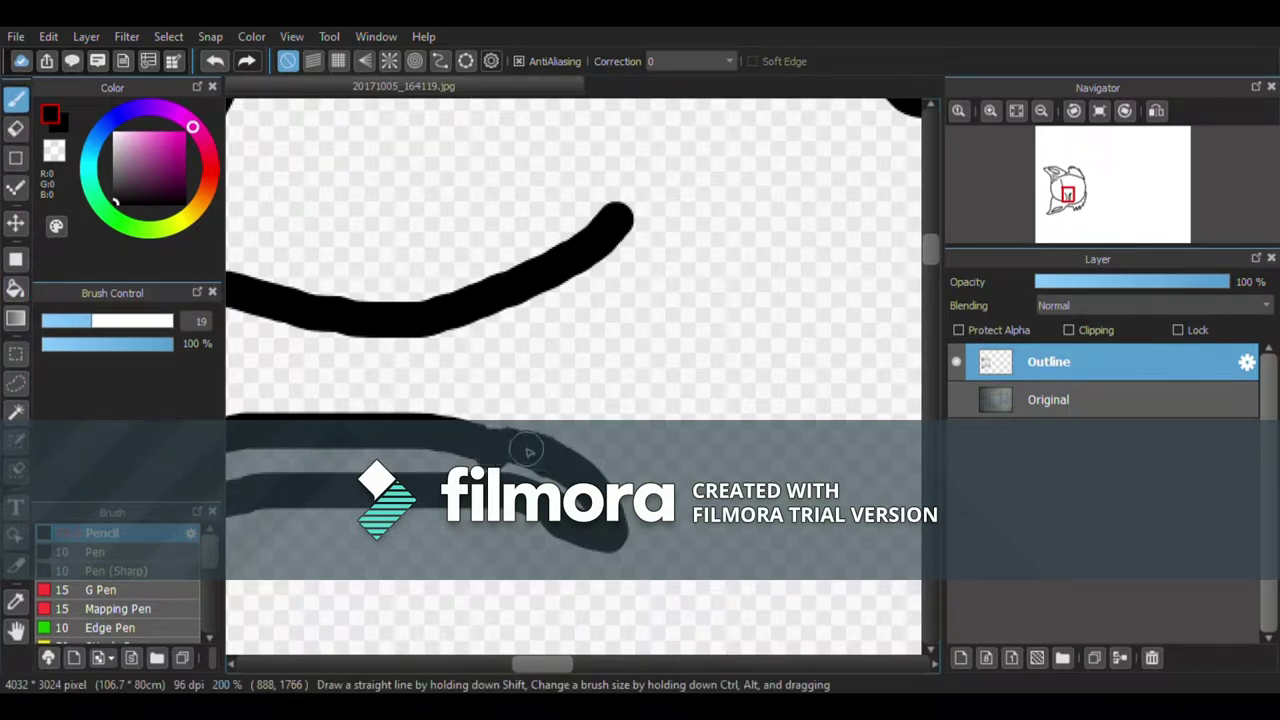
left_click_drag(477, 557, 722, 562)
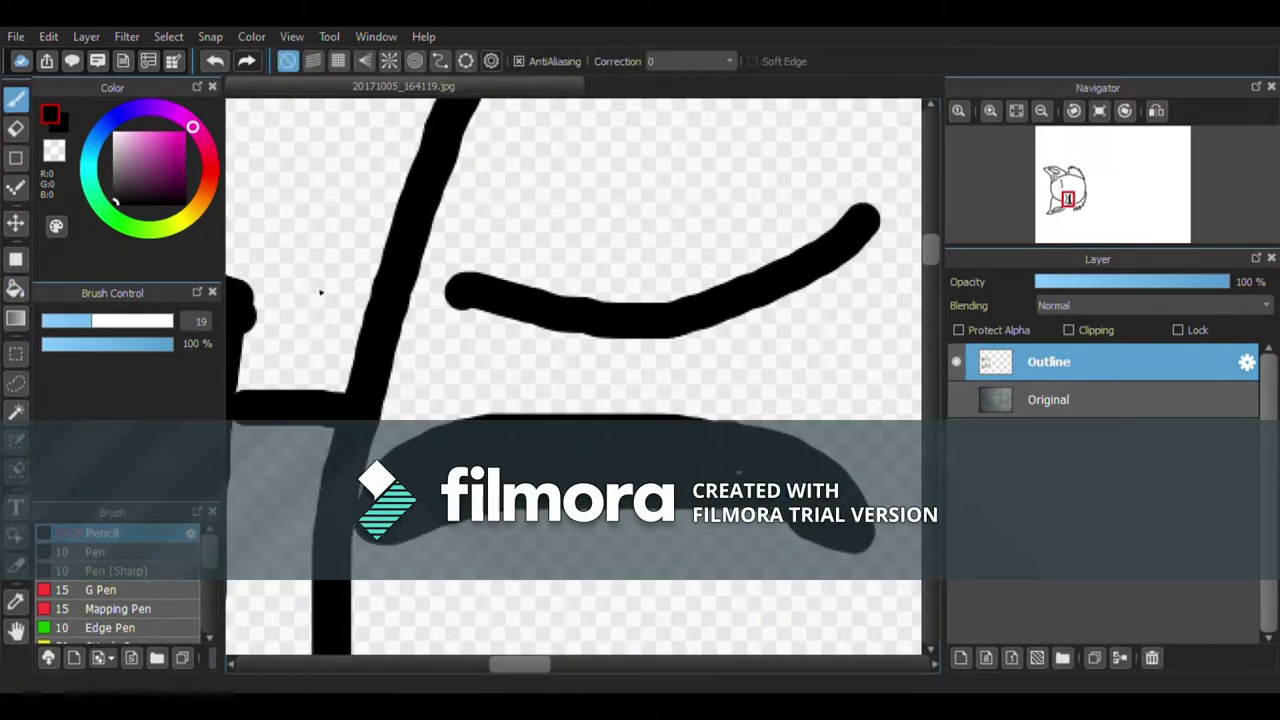
Step: Trace the closed eye on the face's right side over the Original sketch and fill it solid black with that layer hidden
left_click(956, 399)
scroll(433, 420, "down", 2)
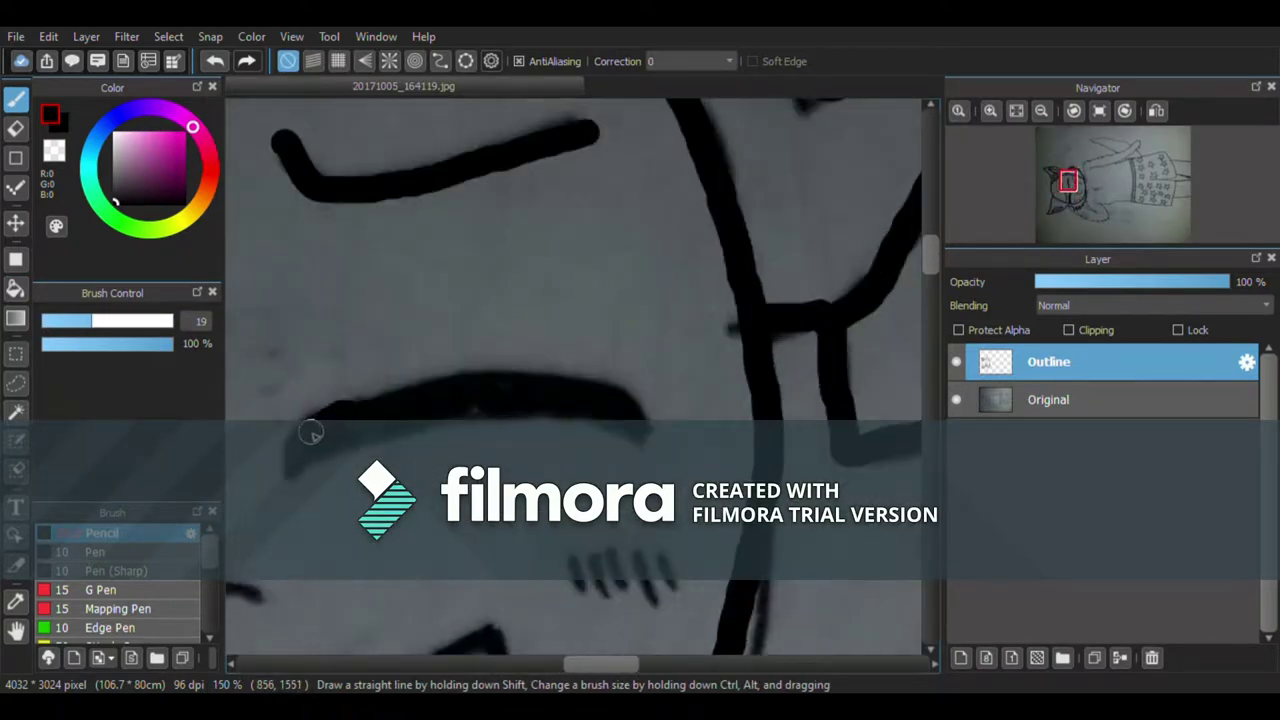
mouse_move(433, 421)
left_mouse_down()
mouse_move(593, 435)
mouse_move(637, 414)
left_mouse_up()
left_click(956, 399)
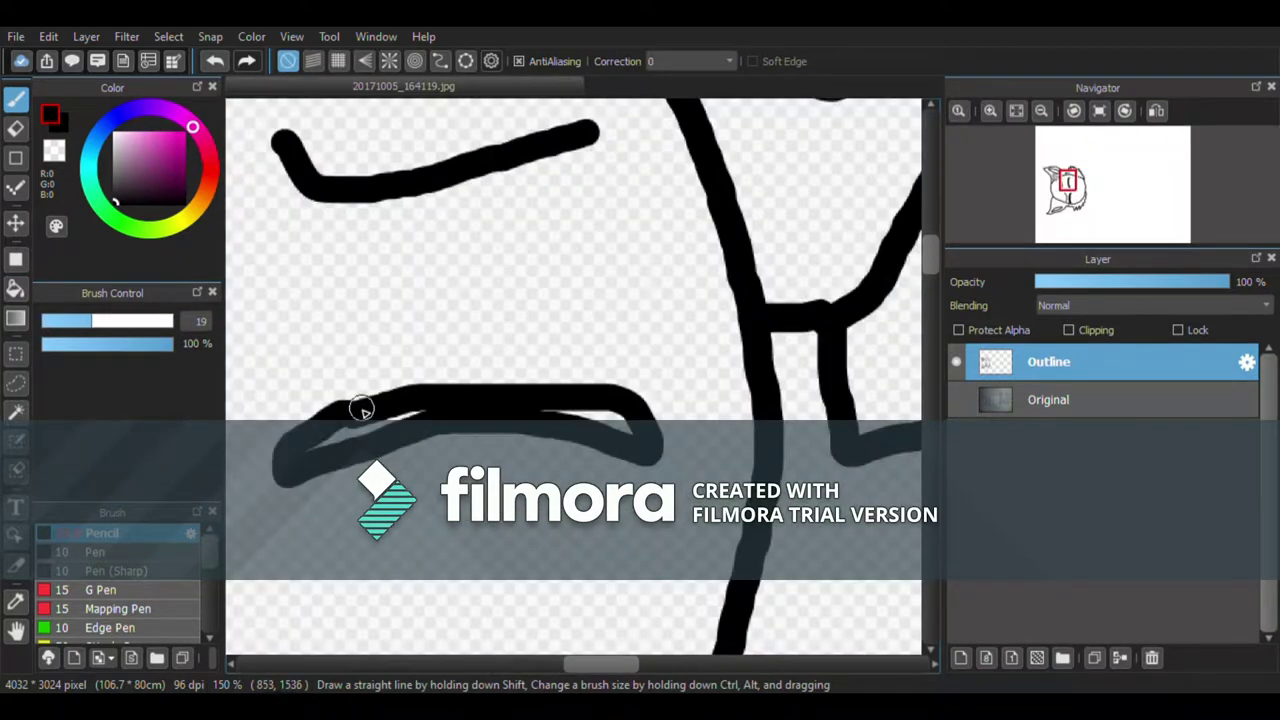
mouse_move(357, 408)
left_mouse_down()
mouse_move(487, 383)
mouse_move(611, 383)
mouse_move(654, 421)
mouse_move(657, 459)
mouse_move(554, 413)
mouse_move(460, 415)
mouse_move(300, 443)
left_mouse_up()
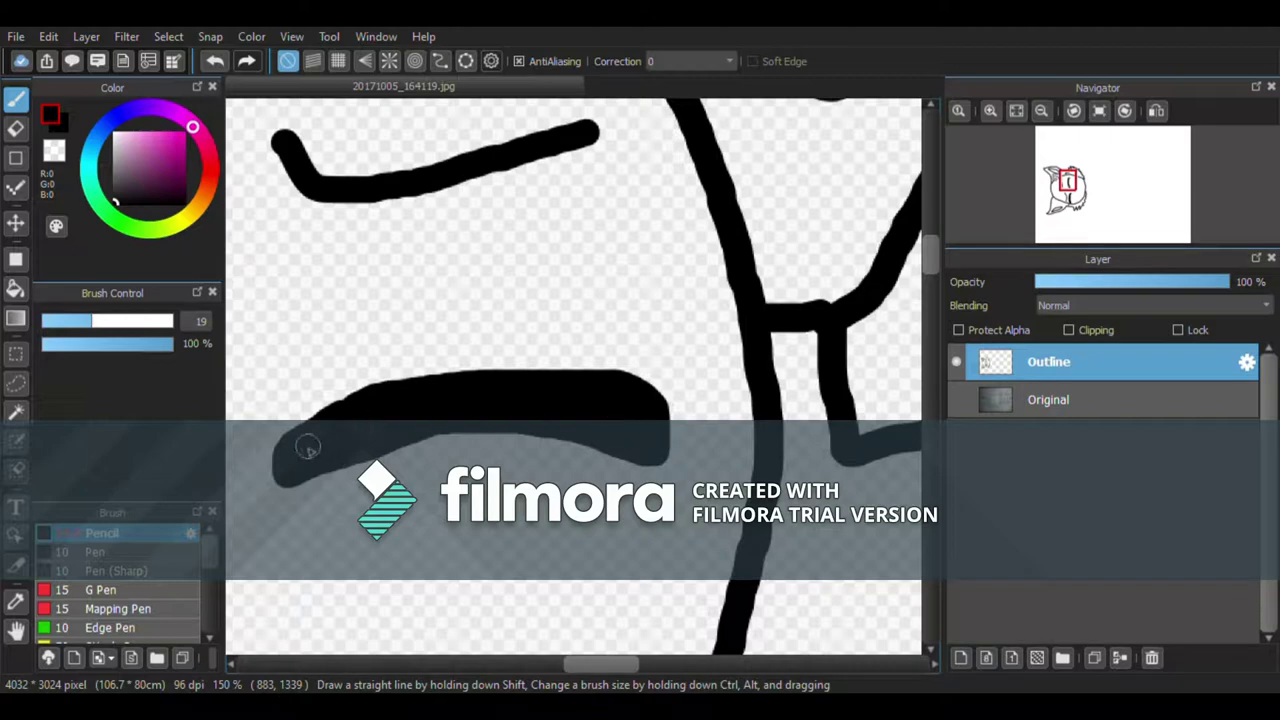
Step: Show the Original layer again and trace the character's nose and open smiling mouth
left_click(957, 400)
left_click_drag(617, 638, 383, 404)
left_click_drag(383, 404, 495, 395)
scroll(565, 460, "down", 5)
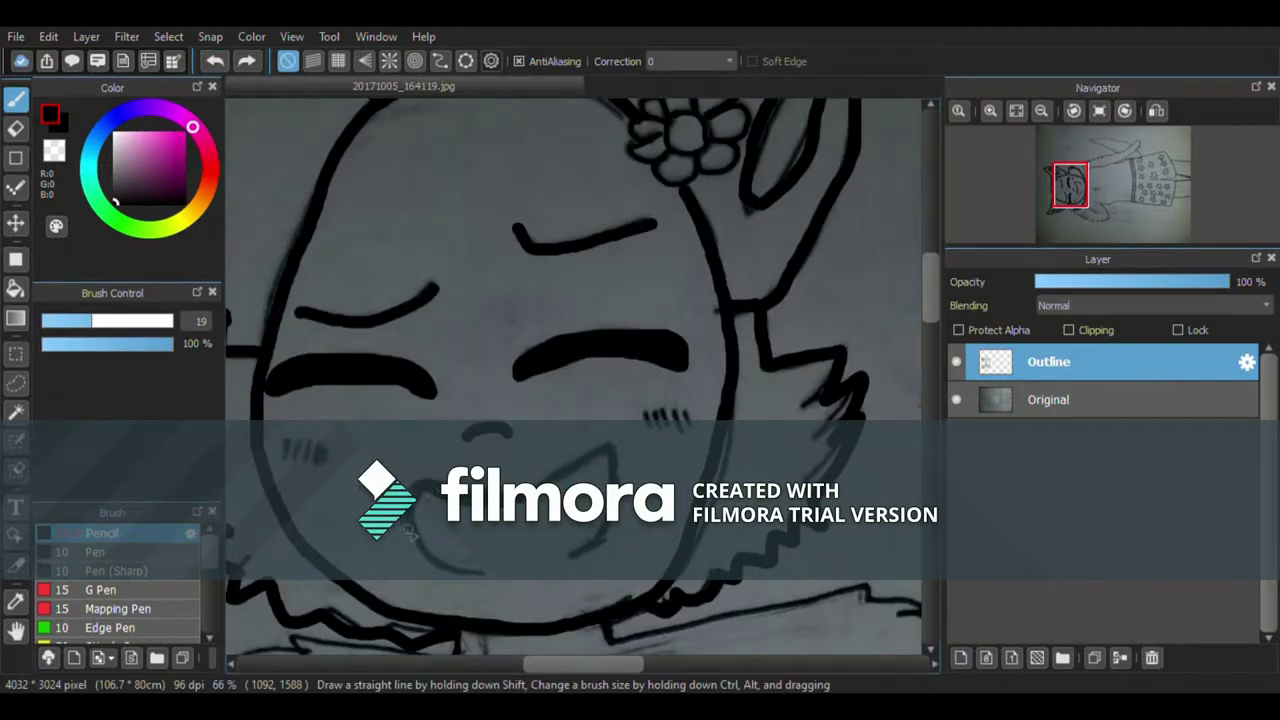
Step: Set the brush size to 13.9 and trace the short blush marks on the face's right cheek
scroll(590, 551, "up", 3)
left_click(78, 320)
scroll(614, 346, "up", 2)
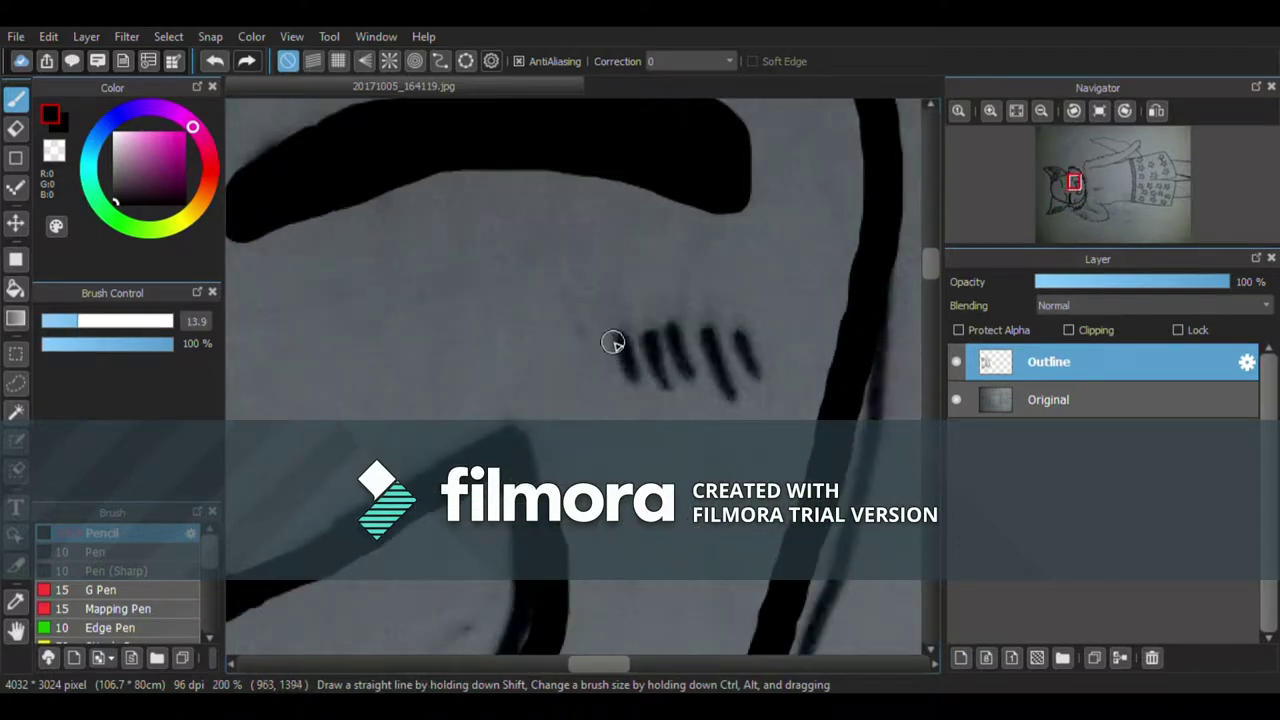
left_click_drag(620, 332, 634, 390)
left_click_drag(652, 326, 668, 384)
left_click_drag(688, 318, 705, 378)
left_click_drag(740, 312, 755, 374)
Step: Trace the short vertical blush marks on the face's left cheek
scroll(558, 592, "down", 5)
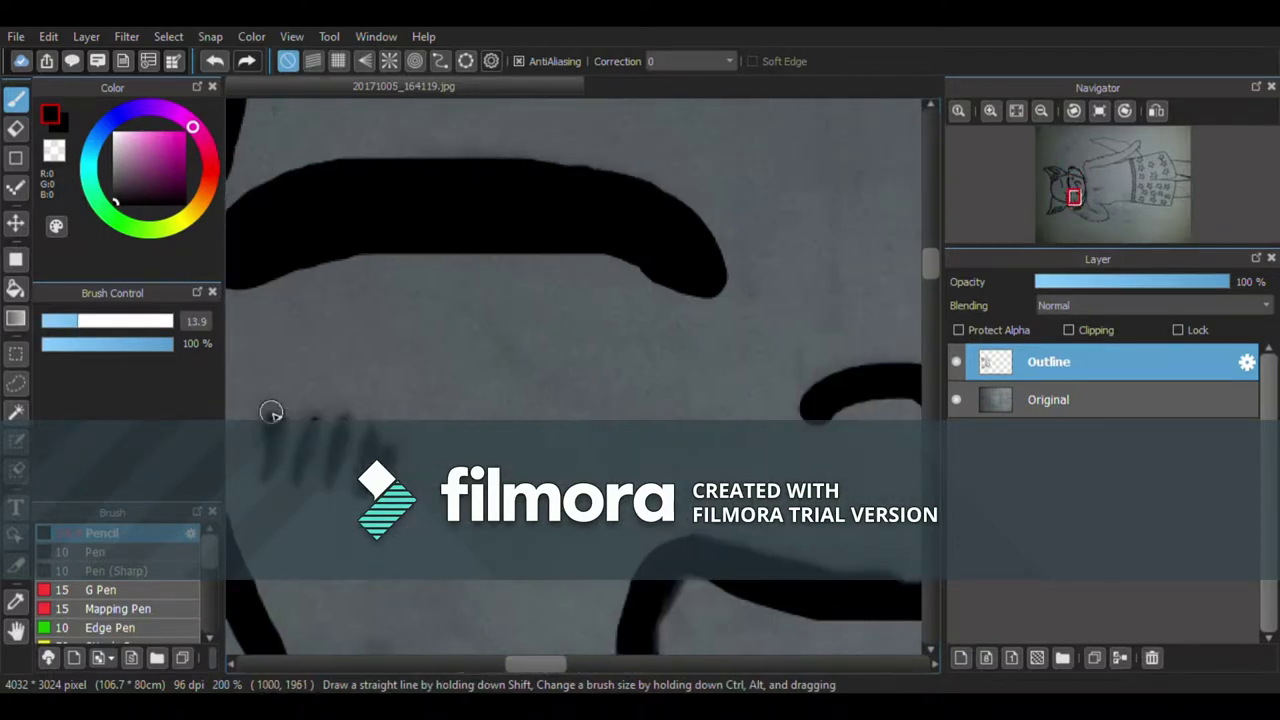
left_click_drag(268, 404, 262, 470)
left_click_drag(310, 402, 305, 478)
left_click_drag(348, 398, 344, 482)
left_click_drag(378, 414, 374, 472)
left_click_drag(418, 420, 415, 450)
Step: Set the brush size to 19 and trace the collar line and inner fur lines of the bent left arm
left_click(92, 321)
scroll(575, 376, "down", 4)
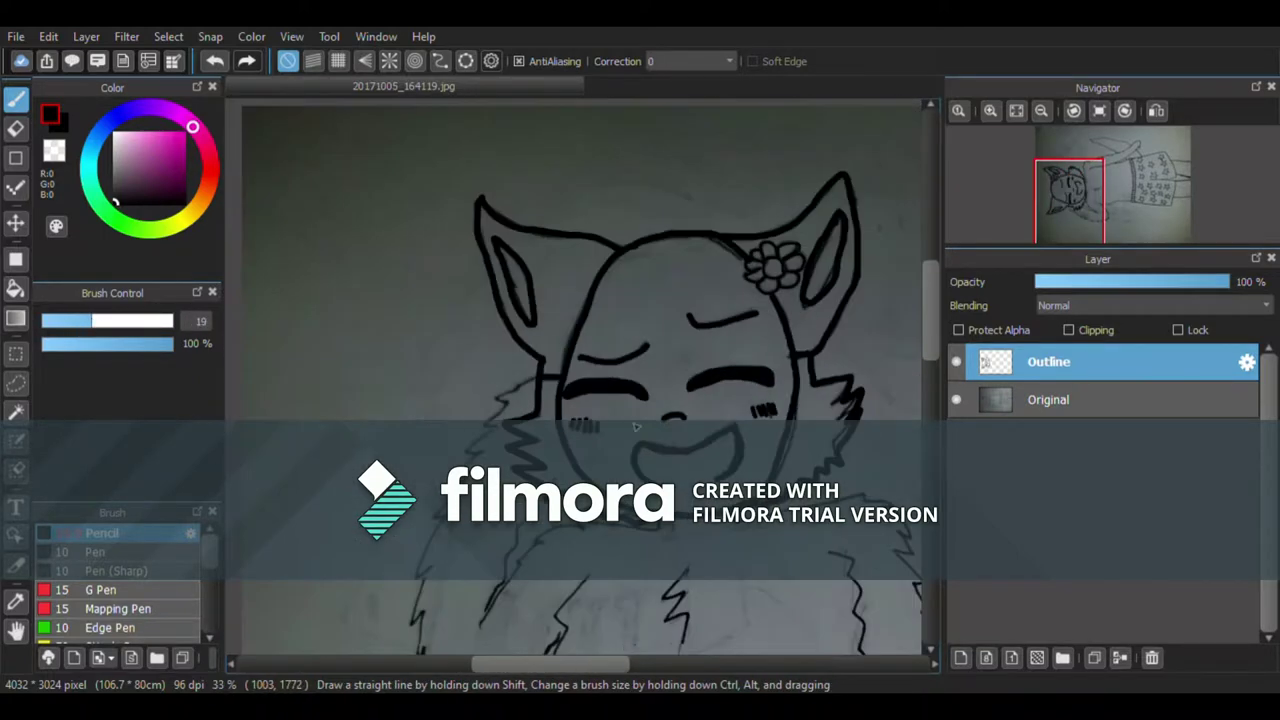
scroll(575, 376, "up", 2)
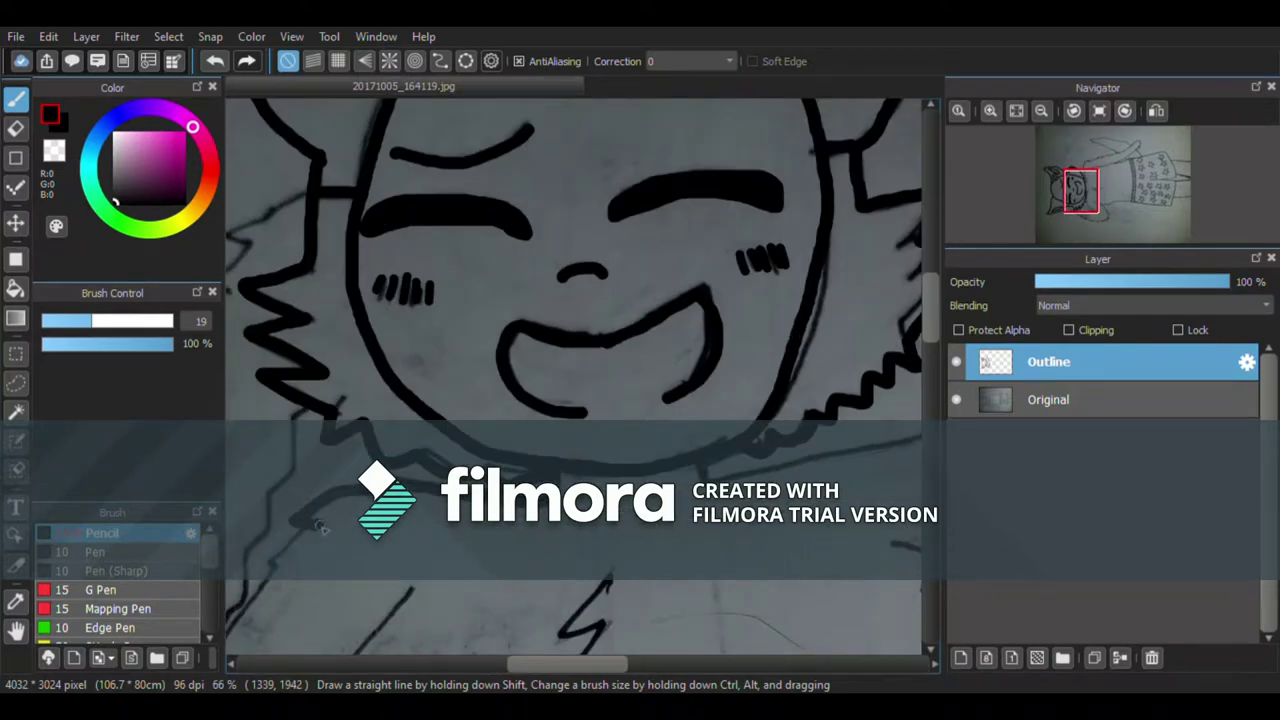
scroll(915, 345, "left", 3)
scroll(935, 318, "down", 2)
mouse_move(578, 450)
left_mouse_down()
mouse_move(547, 471)
mouse_move(453, 597)
left_mouse_up()
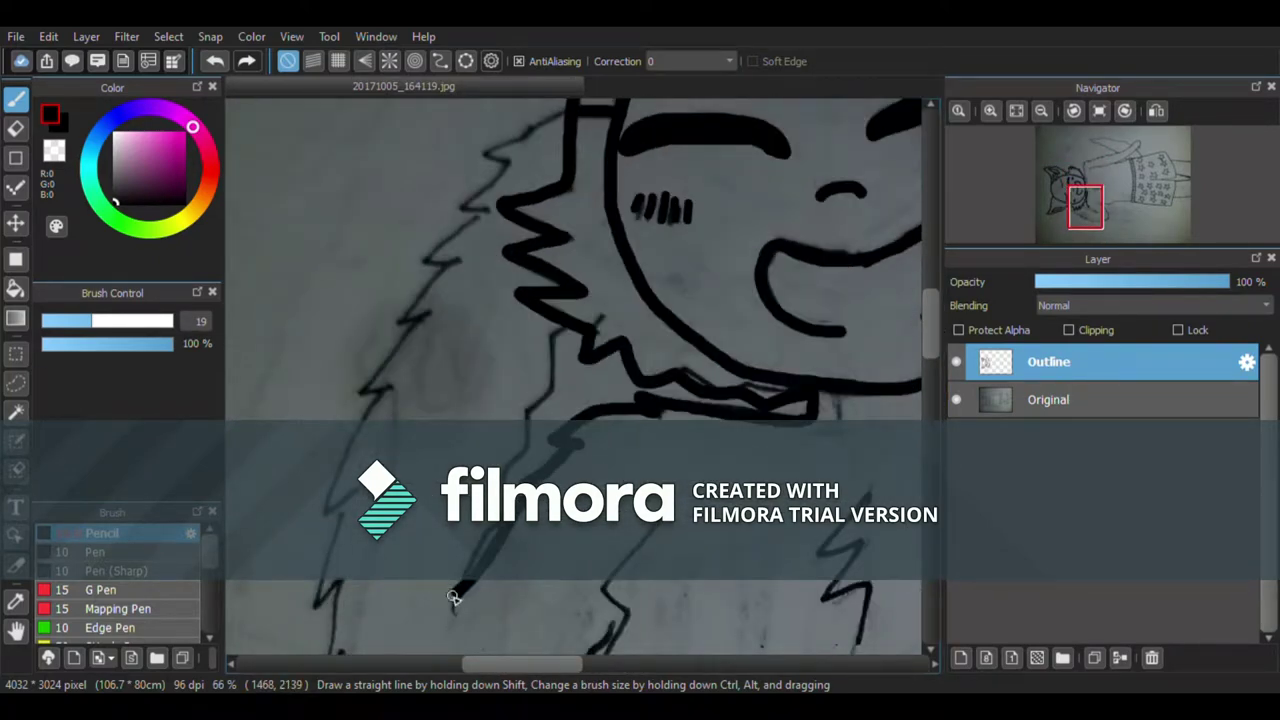
left_click_drag(512, 461, 570, 326)
Step: Trace the jagged outer fur edge of the bent left arm from beside the cheek down to the elbow
scroll(933, 307, "up", 3)
mouse_move(580, 227)
left_mouse_down()
mouse_move(529, 247)
mouse_move(487, 277)
mouse_move(431, 372)
mouse_move(451, 392)
mouse_move(432, 430)
left_mouse_up()
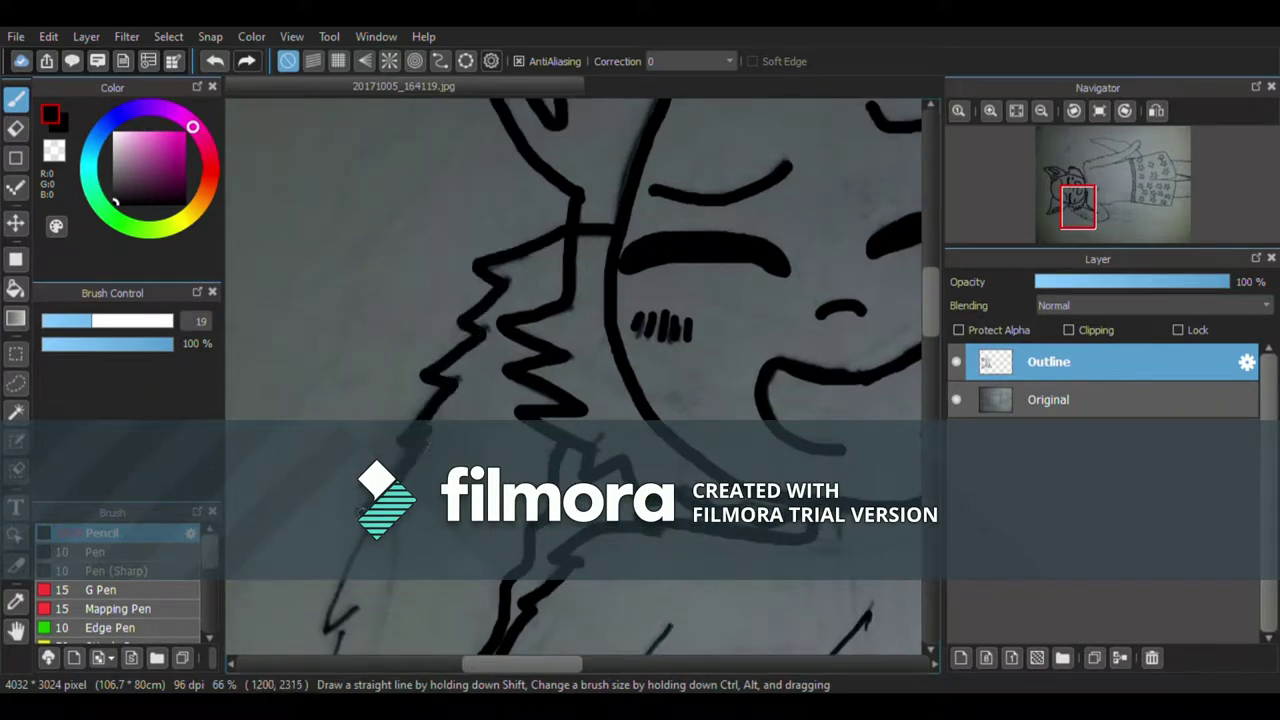
scroll(937, 348, "down", 3)
left_click_drag(371, 375, 326, 494)
scroll(329, 496, "down", 6)
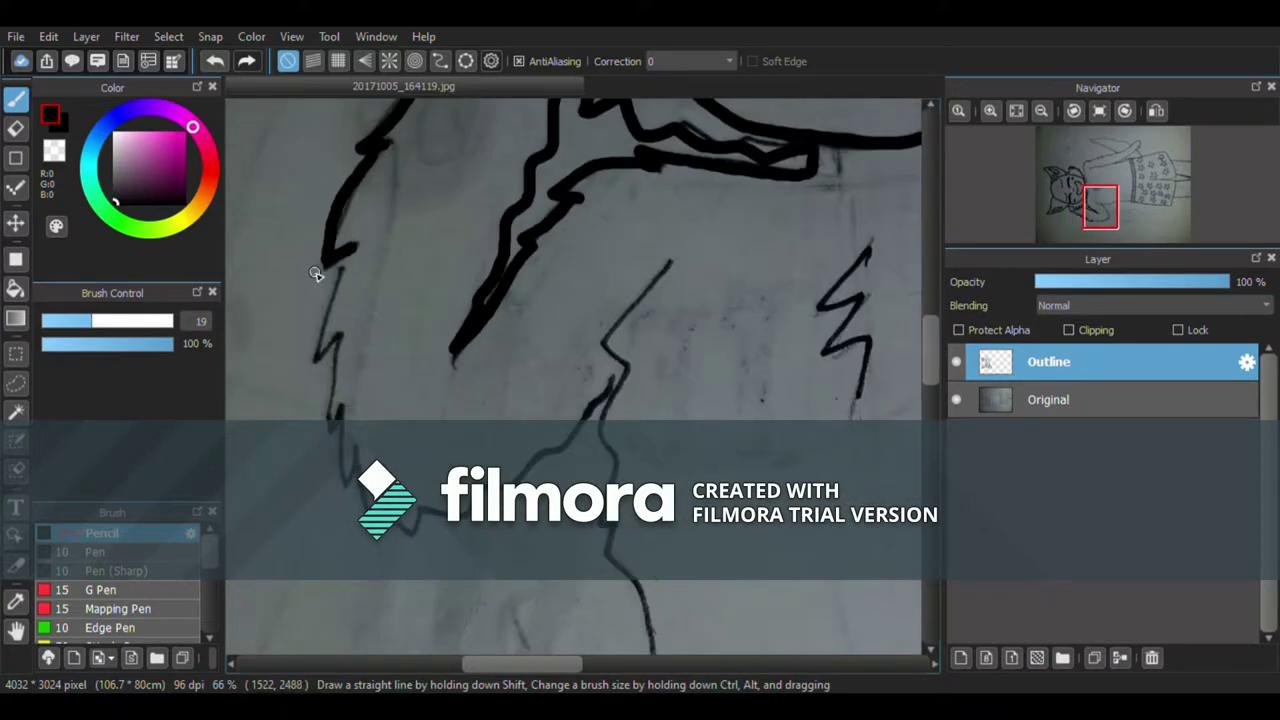
mouse_move(317, 270)
left_mouse_down()
mouse_move(310, 338)
mouse_move(339, 338)
mouse_move(341, 411)
left_mouse_up()
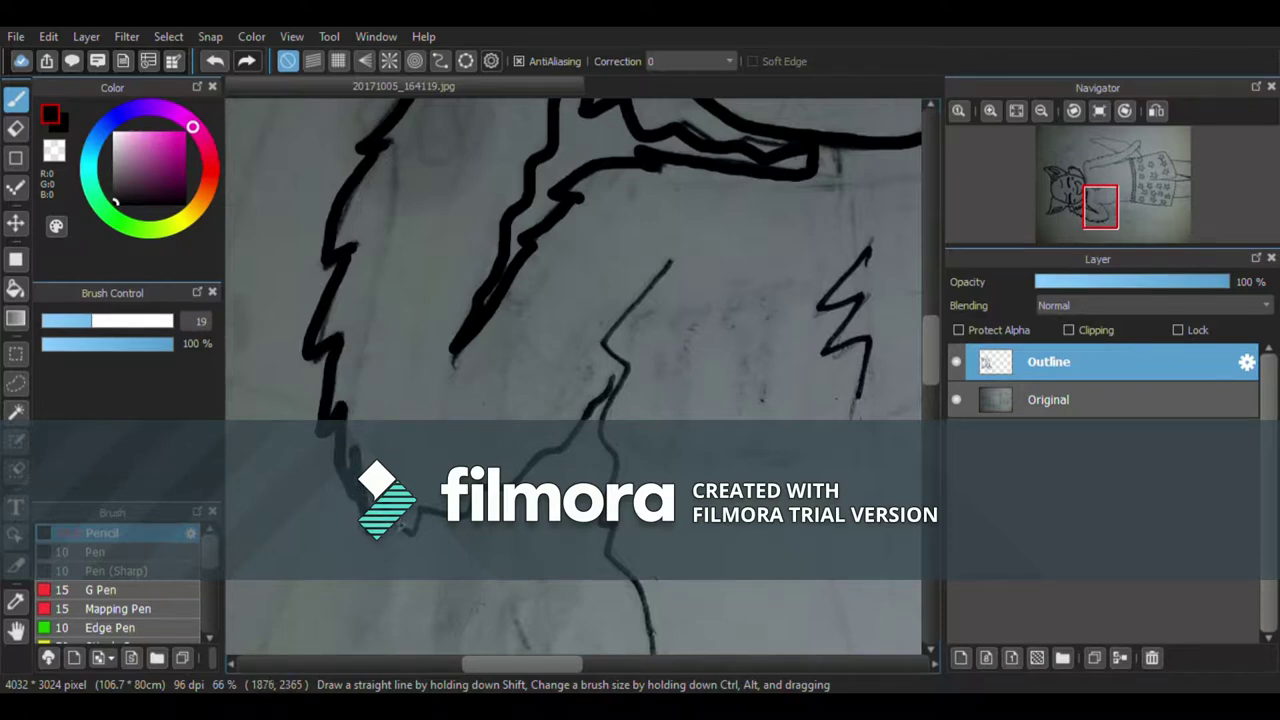
Step: Trace the upper left side of the torso beside the bent arm and the zigzag fur mark on the chest
left_click_drag(680, 260, 622, 368)
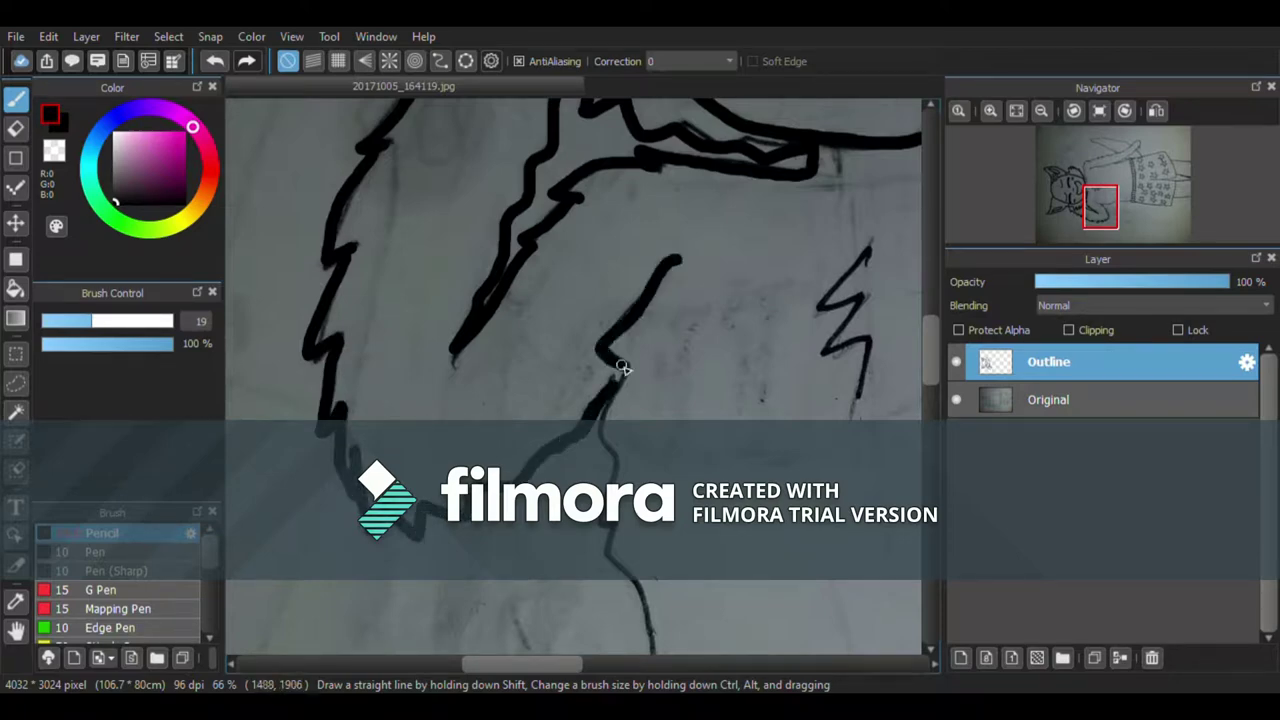
left_click_drag(612, 533, 654, 656)
mouse_move(870, 246)
left_mouse_down()
mouse_move(827, 332)
mouse_move(855, 418)
left_mouse_up()
Step: Trace the torso's left side down to the waist and continue along the top edge of the shorts' waistband
scroll(855, 418, "down", 5)
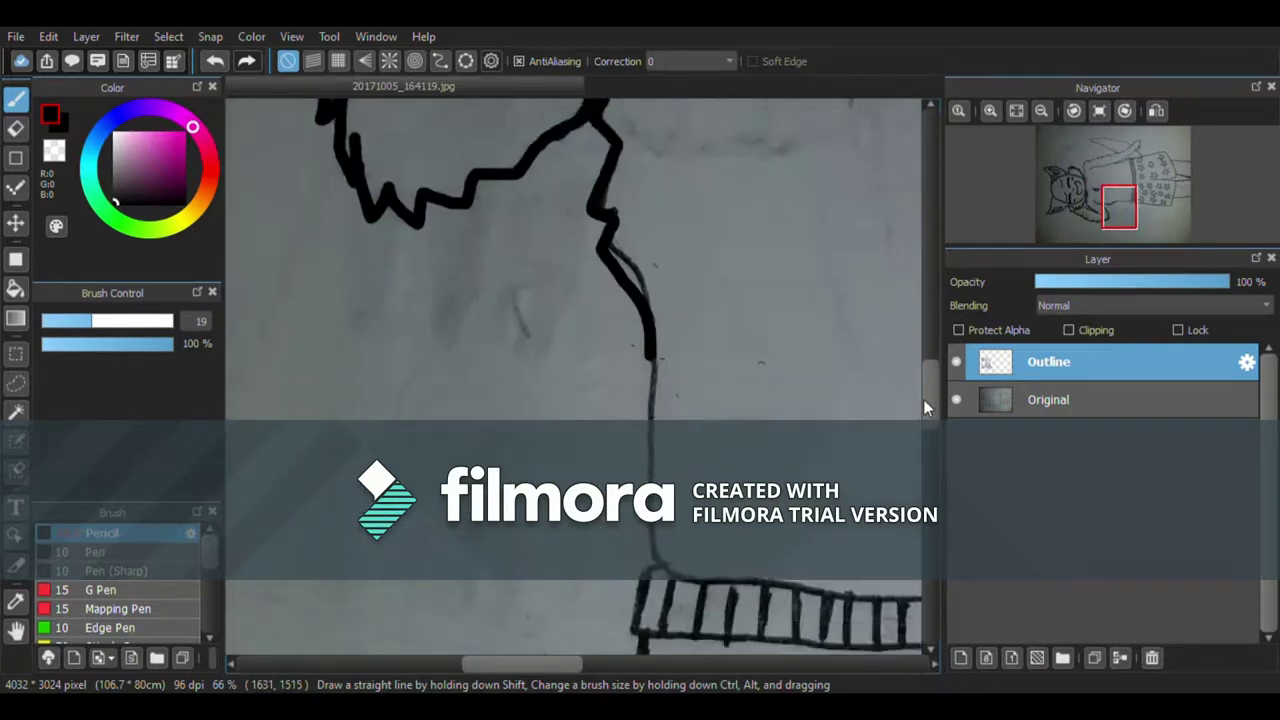
left_click_drag(650, 272, 645, 425)
scroll(573, 377, "down", 5)
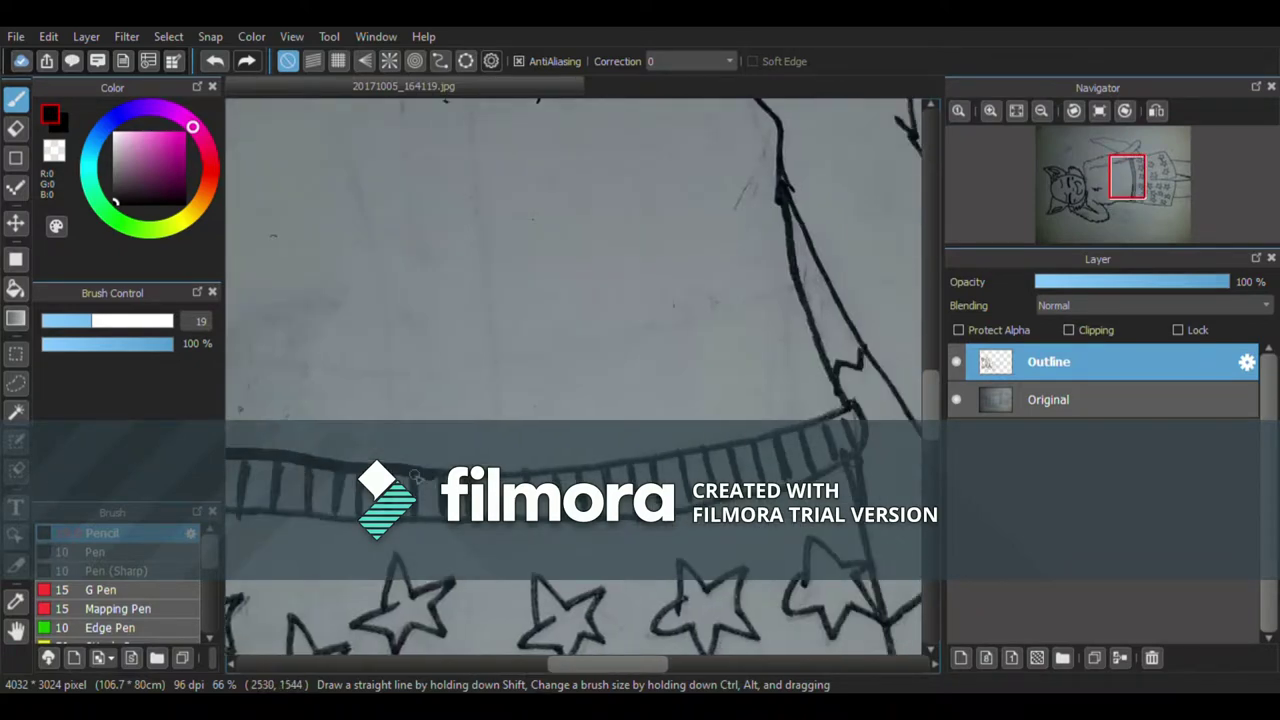
mouse_move(410, 485)
left_mouse_down()
mouse_move(784, 440)
mouse_move(814, 334)
mouse_move(810, 258)
left_mouse_up()
Step: Trace the wavy right side of the torso from the waistband up to the armpit
scroll(922, 395, "up", 5)
left_click_drag(788, 538, 763, 312)
left_click_drag(726, 231, 712, 98)
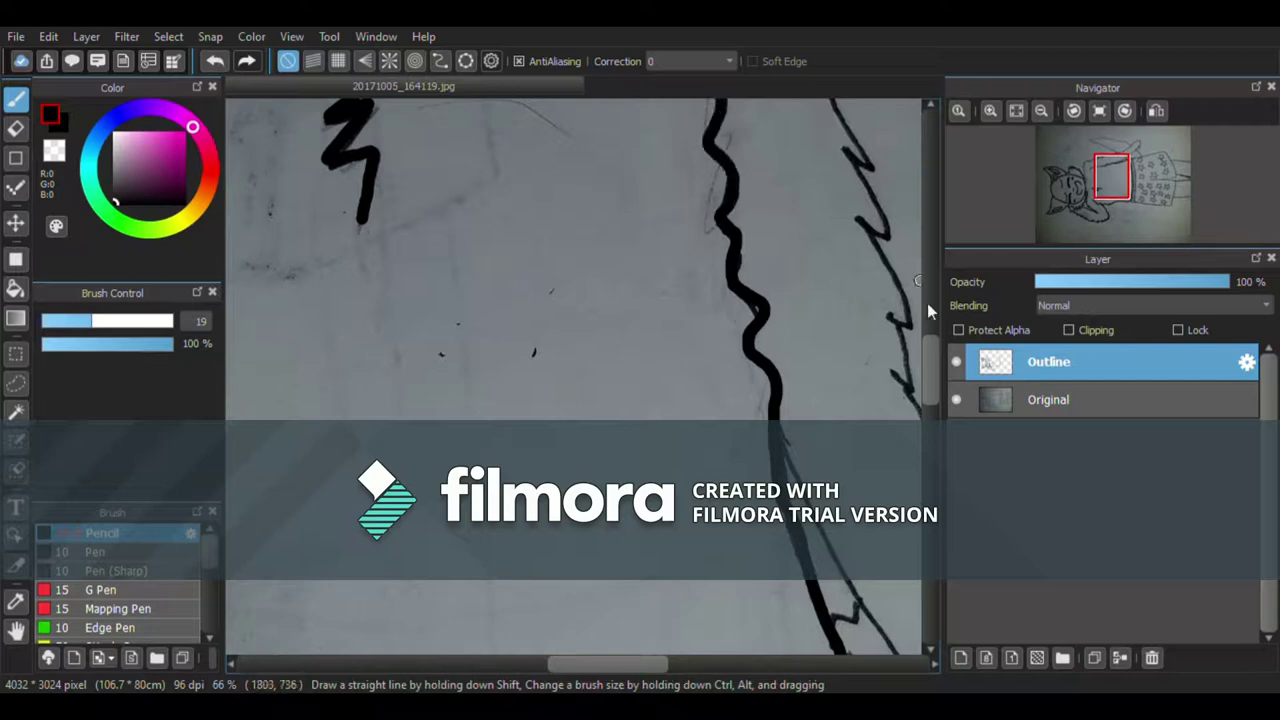
scroll(927, 303, "up", 3)
left_click_drag(720, 349, 652, 274)
scroll(652, 274, "down", 3)
scroll(451, 297, "up", 3)
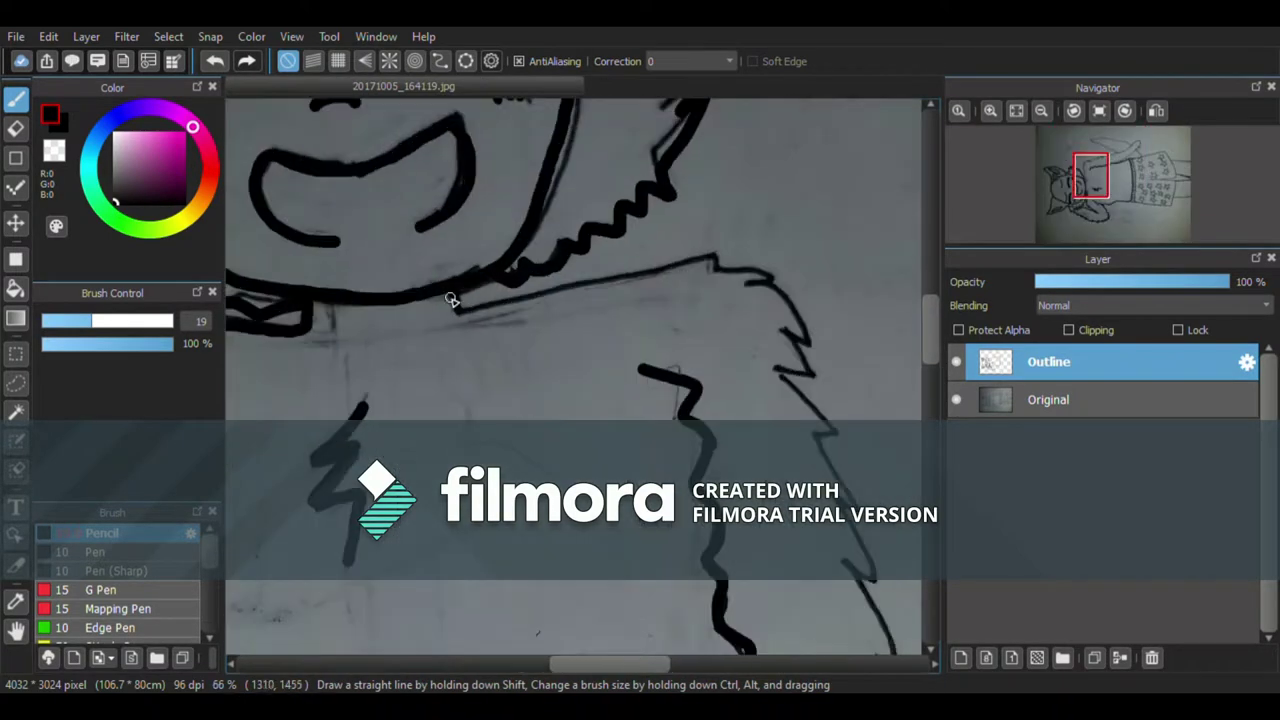
Step: Trace the right shoulder line from the neck and the jagged outer fur edge of the right upper arm
left_click_drag(451, 297, 648, 272)
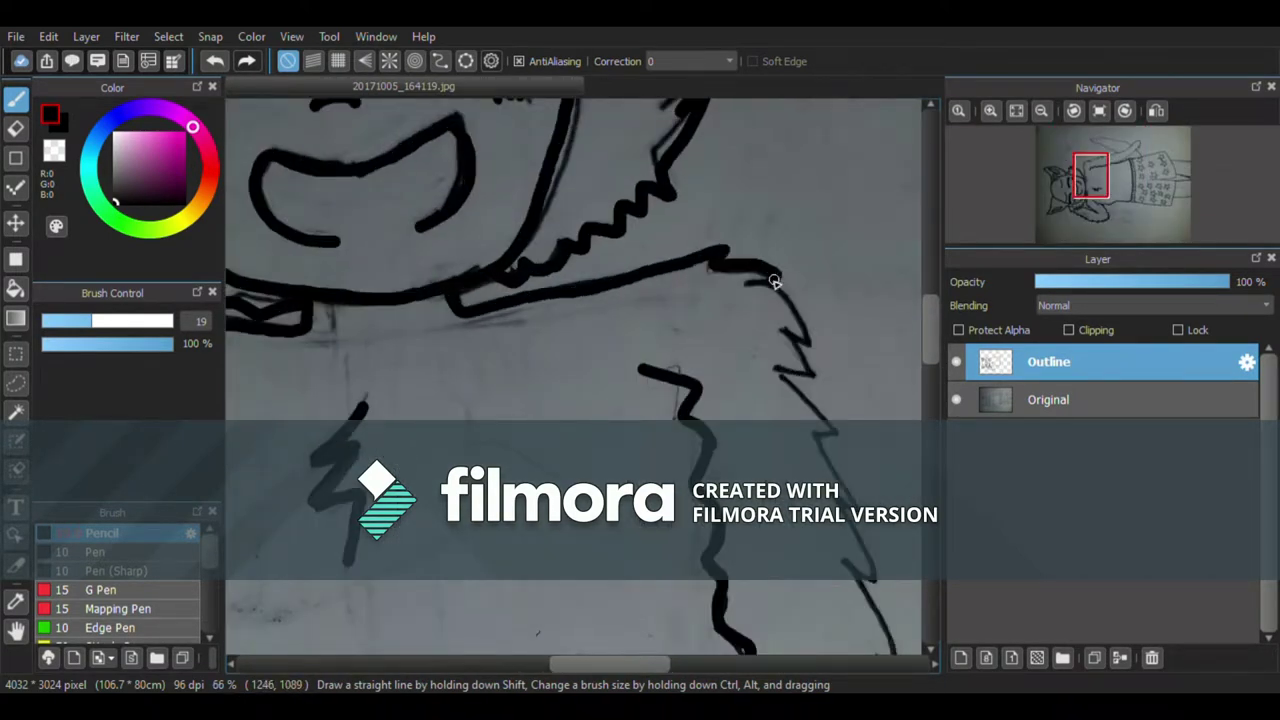
mouse_move(773, 282)
left_mouse_down()
mouse_move(815, 347)
mouse_move(788, 333)
mouse_move(772, 378)
left_mouse_up()
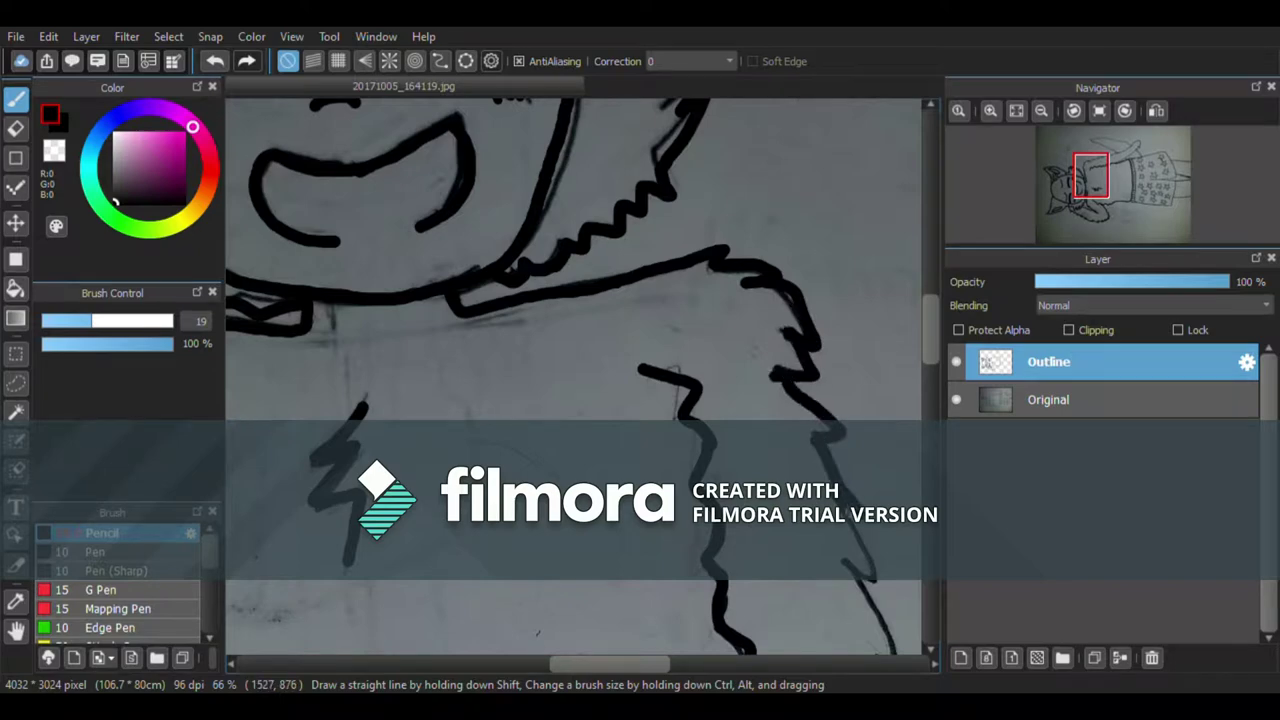
scroll(909, 325, "up", 3)
scroll(909, 325, "right", 3)
left_click_drag(592, 305, 582, 356)
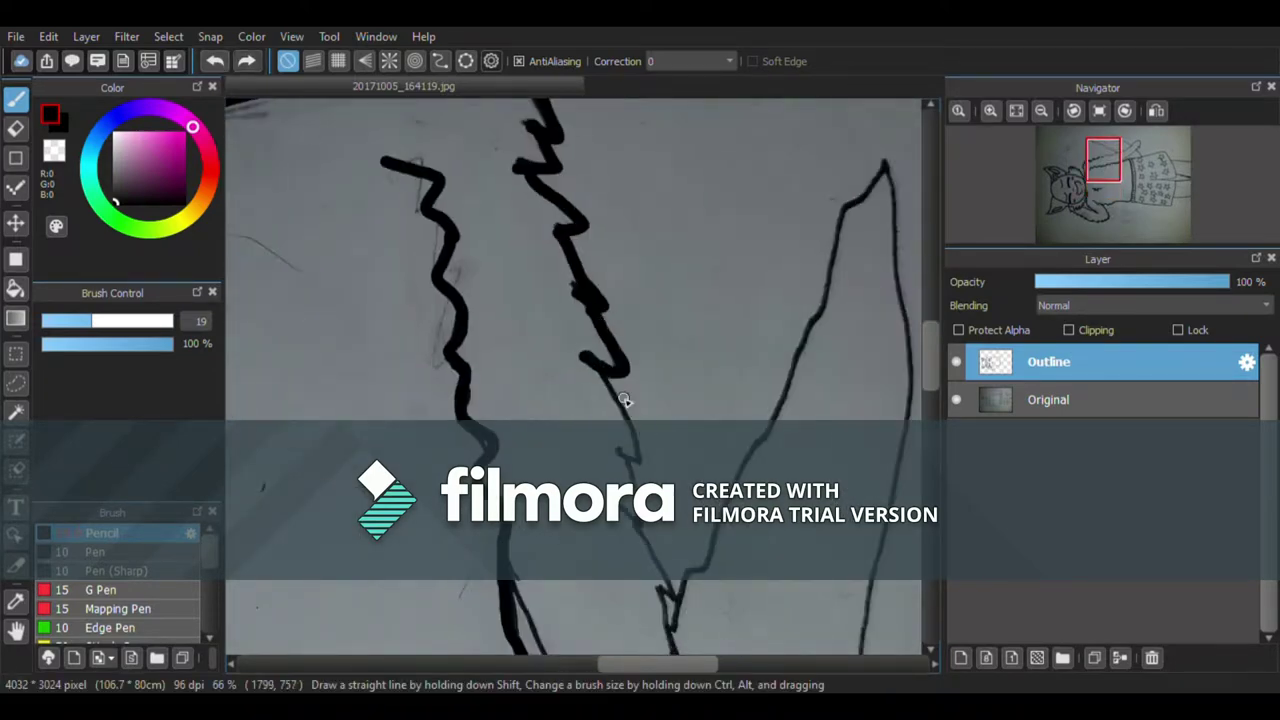
Step: Trace the right forearm's fur edge, the arm's inner edge and the rounded hand with its fingers
mouse_move(624, 400)
left_mouse_down()
mouse_move(644, 443)
mouse_move(630, 460)
mouse_move(645, 530)
left_mouse_up()
scroll(926, 371, "left", 2)
scroll(926, 371, "down", 3)
mouse_move(612, 228)
left_mouse_down()
mouse_move(660, 300)
mouse_move(691, 424)
left_mouse_up()
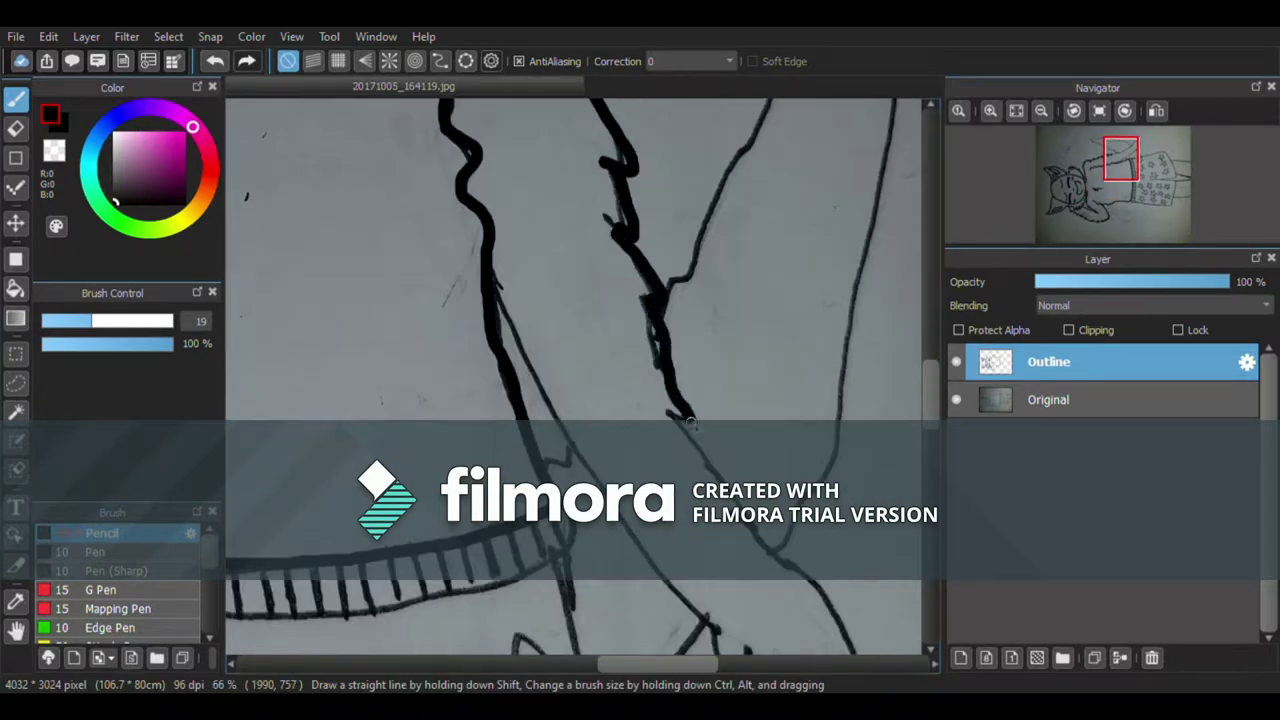
scroll(690, 424, "down", 3)
left_click_drag(494, 174, 717, 523)
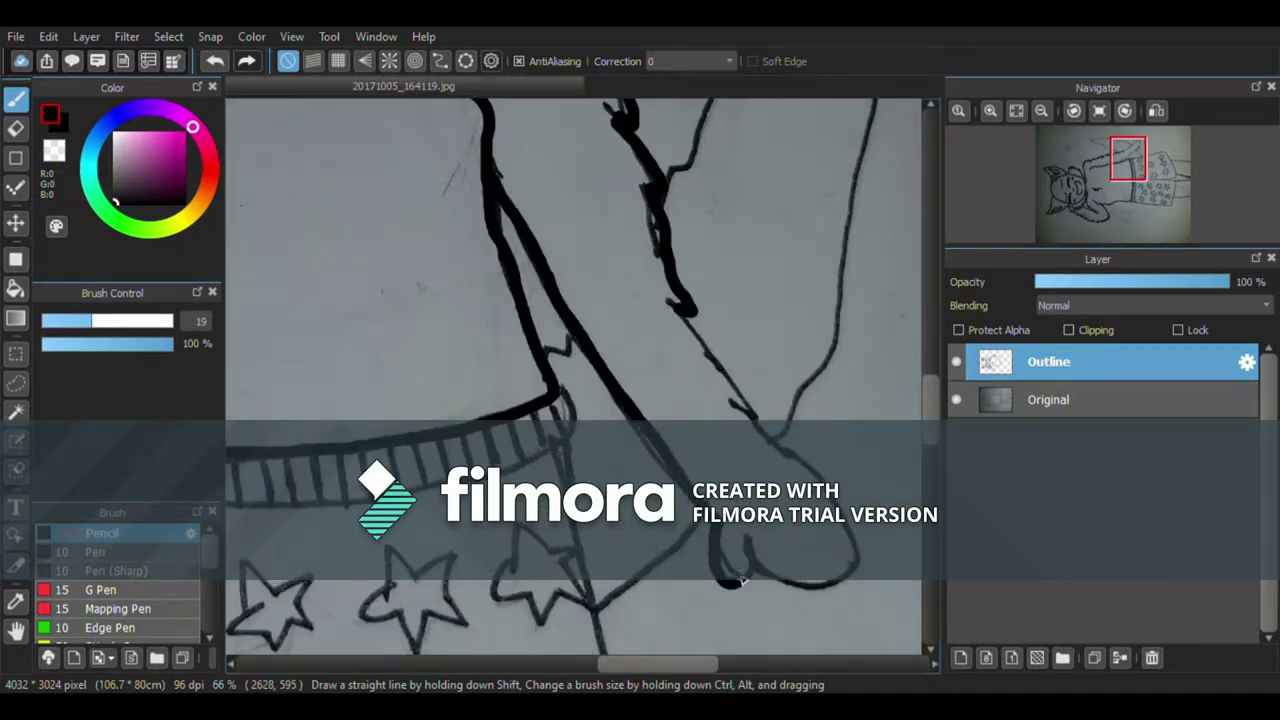
mouse_move(741, 580)
left_mouse_down()
mouse_move(745, 542)
mouse_move(840, 578)
mouse_move(680, 315)
left_mouse_up()
Step: Trace the tail behind the right arm, along both long edges up to its pointed tip
scroll(905, 412, "down", 3)
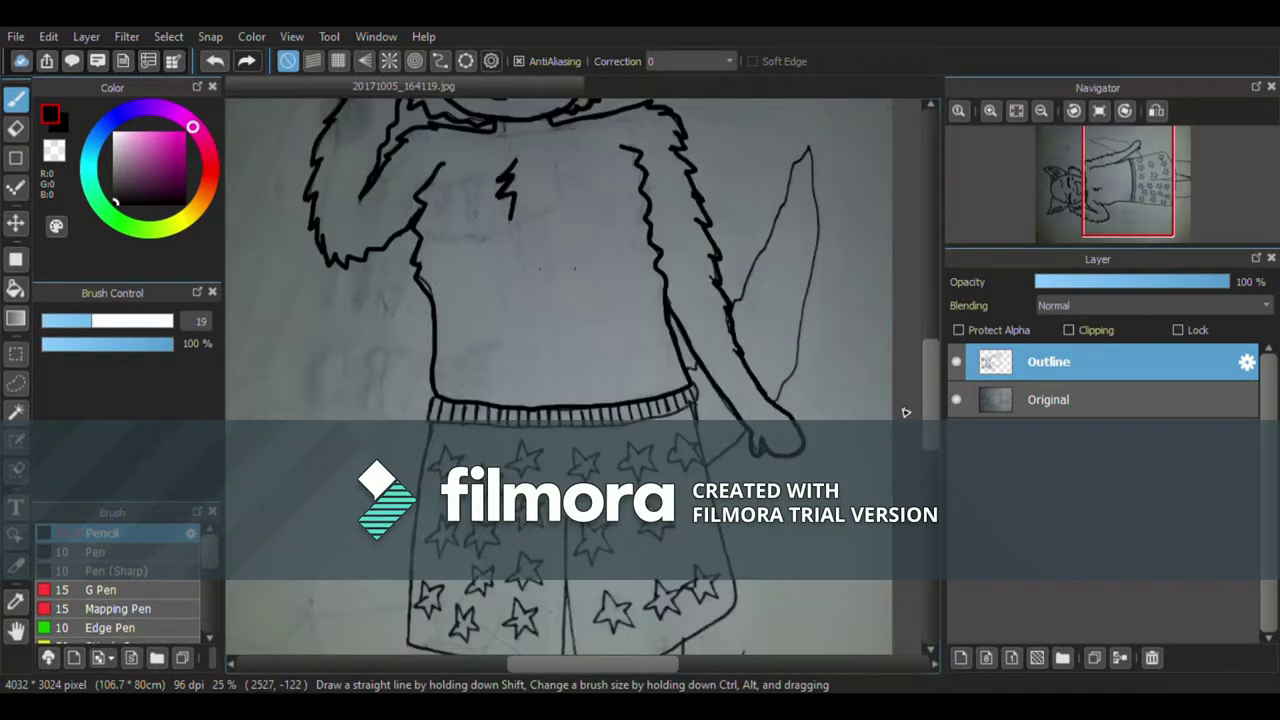
scroll(765, 400, "up", 2)
scroll(665, 641, "up", 3)
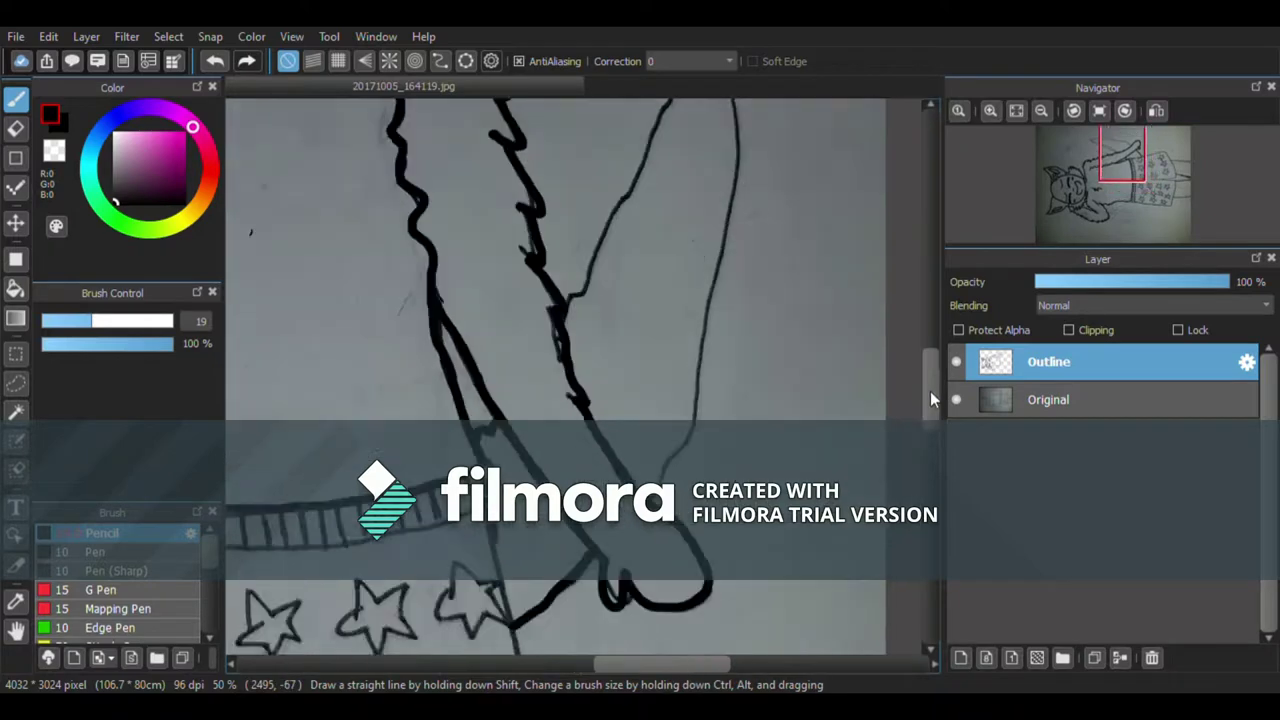
mouse_move(706, 413)
left_mouse_down()
mouse_move(738, 187)
mouse_move(740, 108)
left_mouse_up()
scroll(730, 140, "up", 1)
left_click_drag(673, 240, 565, 488)
scroll(565, 488, "down", 2)
Step: Trace the vertical ribbing lines along the whole waistband of the shorts
scroll(416, 252, "down", 5)
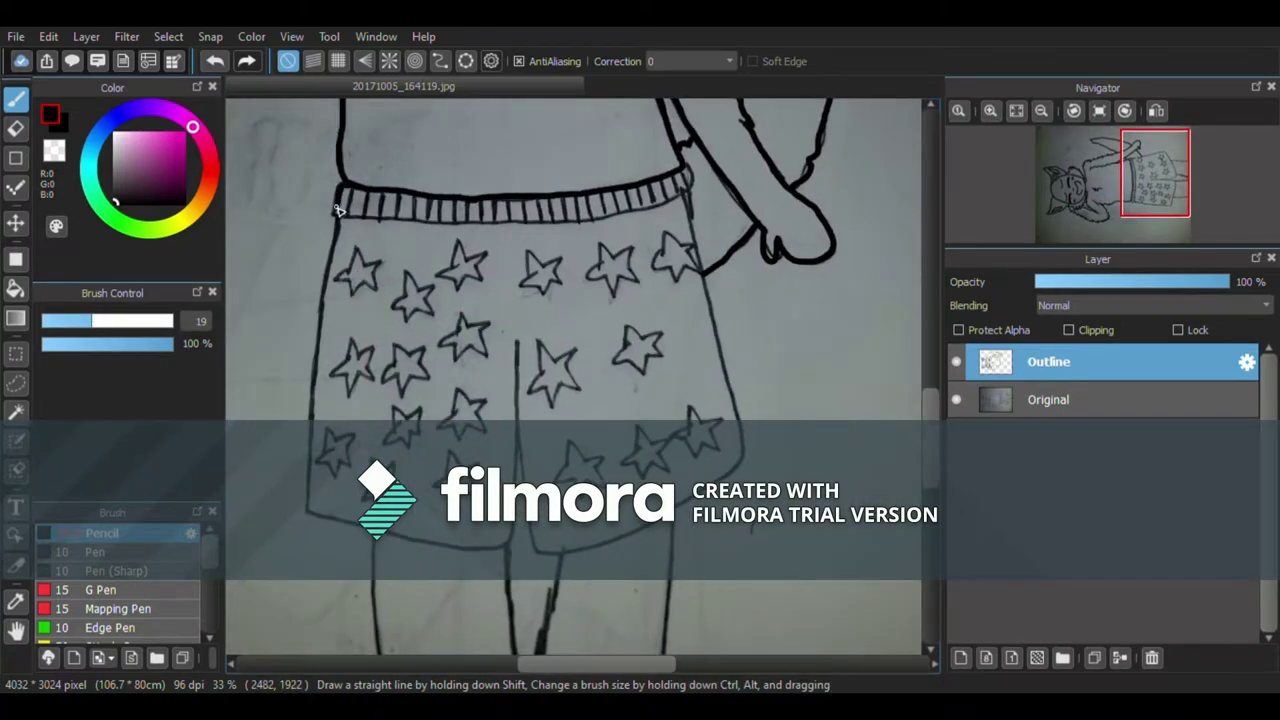
scroll(684, 200, "up", 2)
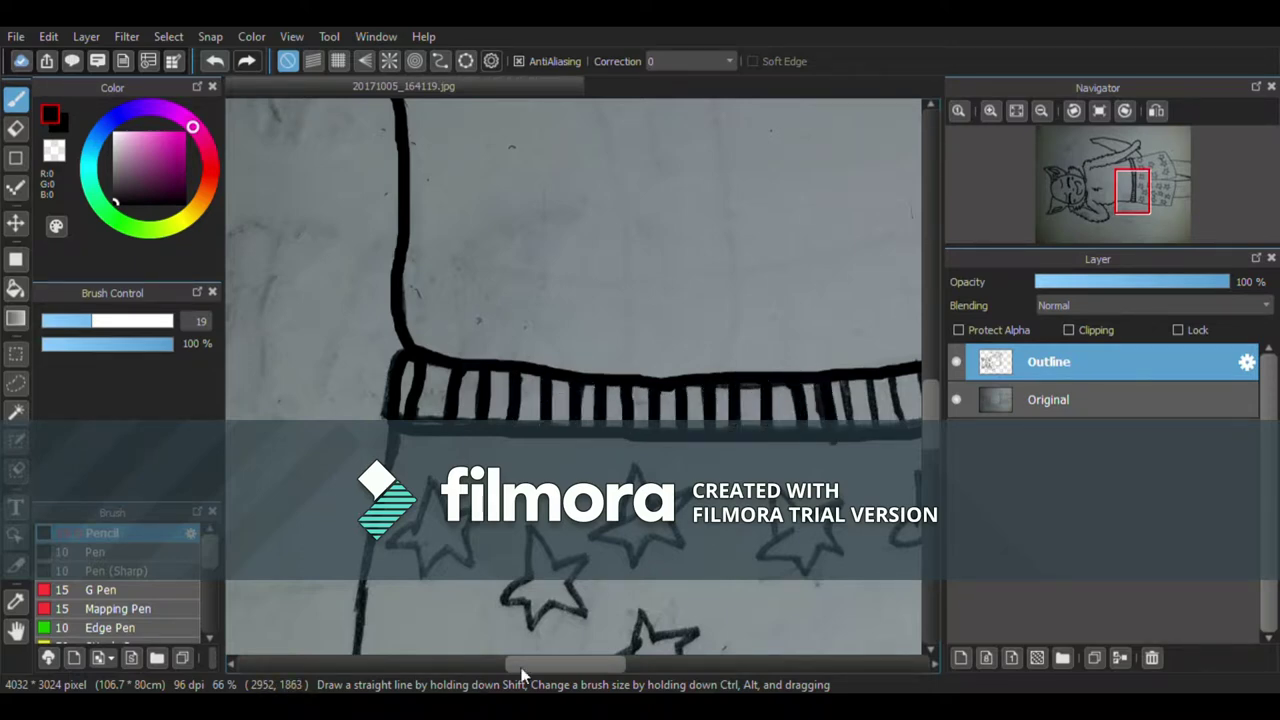
left_click_drag(521, 668, 564, 668)
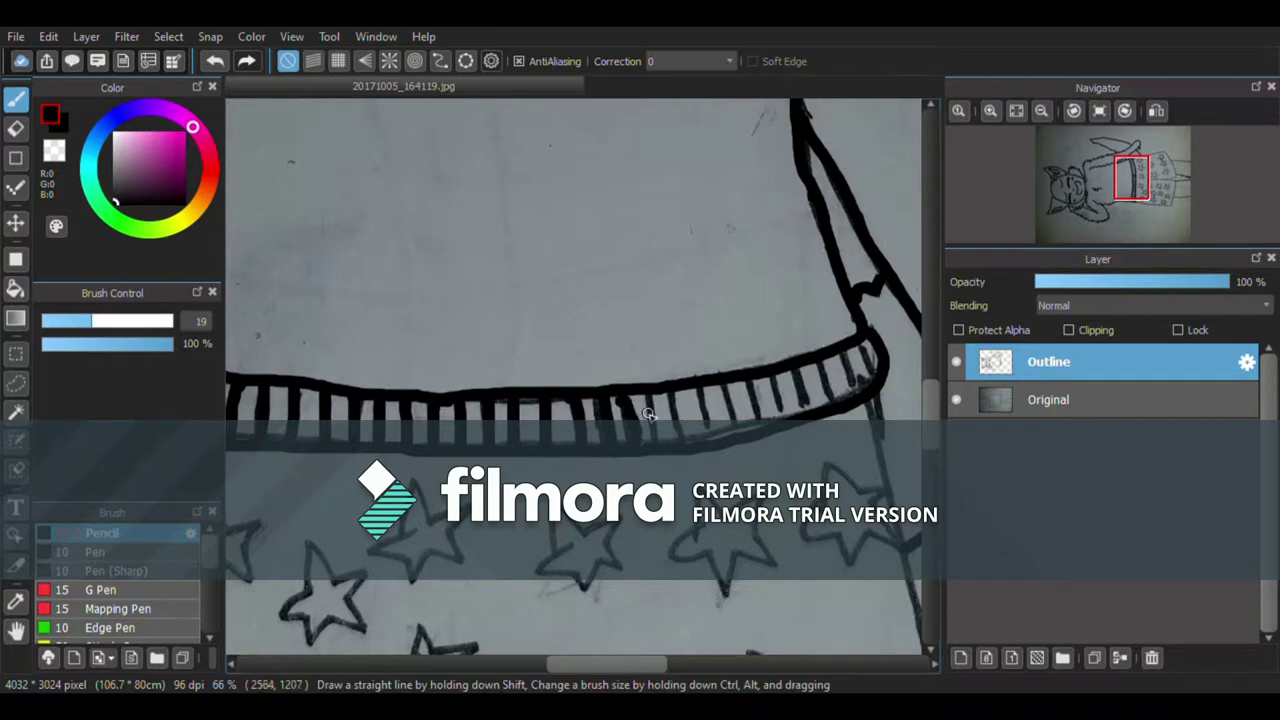
left_click_drag(738, 380, 742, 425)
left_click_drag(760, 376, 765, 418)
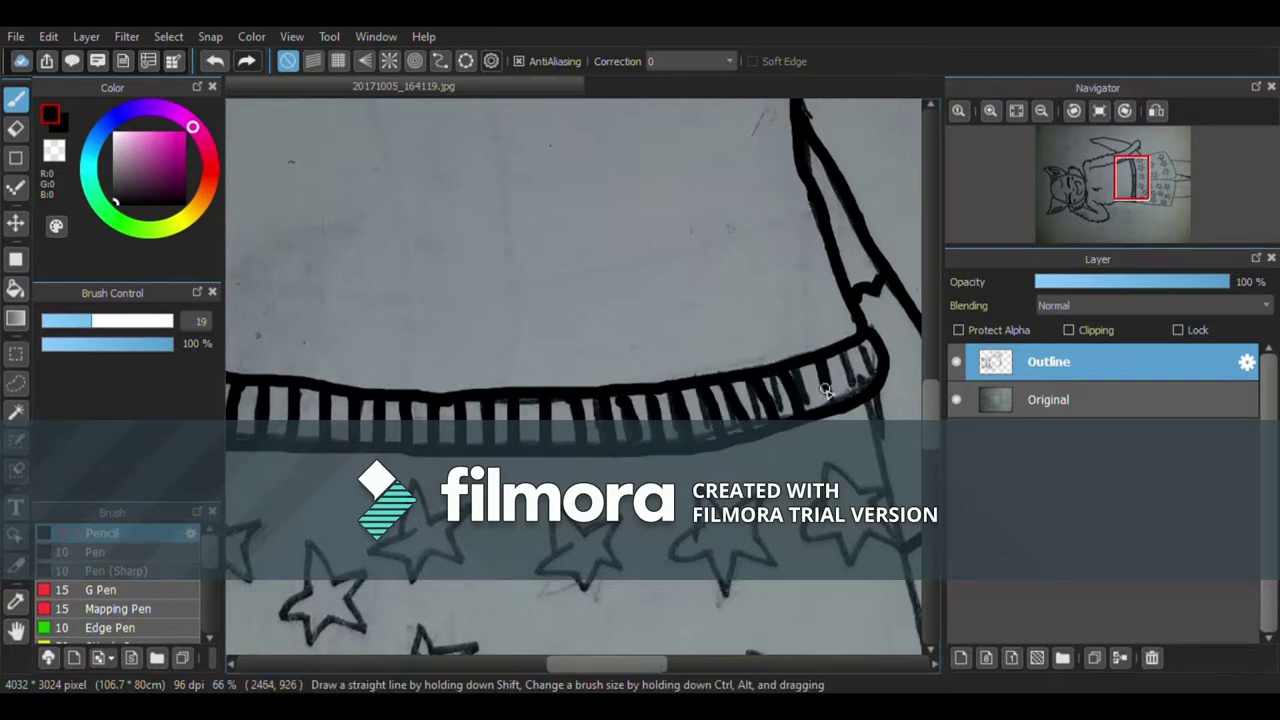
Step: Trace the outline of the star-patterned shorts, including both sides, the leg hems and the centre split
scroll(853, 390, "down", 3)
scroll(531, 172, "up", 1)
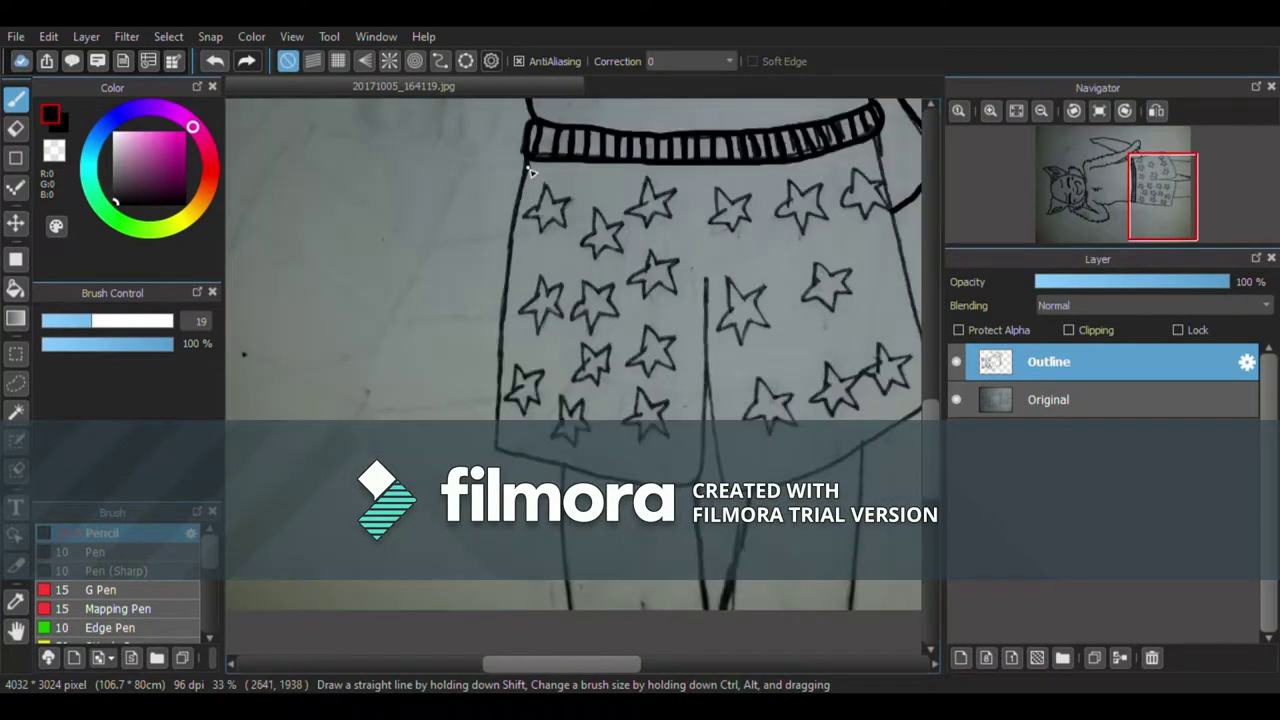
scroll(506, 177, "up", 1)
mouse_move(484, 135)
left_mouse_down()
mouse_move(421, 578)
mouse_move(733, 622)
mouse_move(752, 324)
mouse_move(514, 324)
left_mouse_up()
mouse_move(512, 420)
left_mouse_down()
mouse_move(627, 625)
mouse_move(780, 558)
mouse_move(850, 476)
mouse_move(775, 160)
left_mouse_up()
scroll(737, 325, "down", 1)
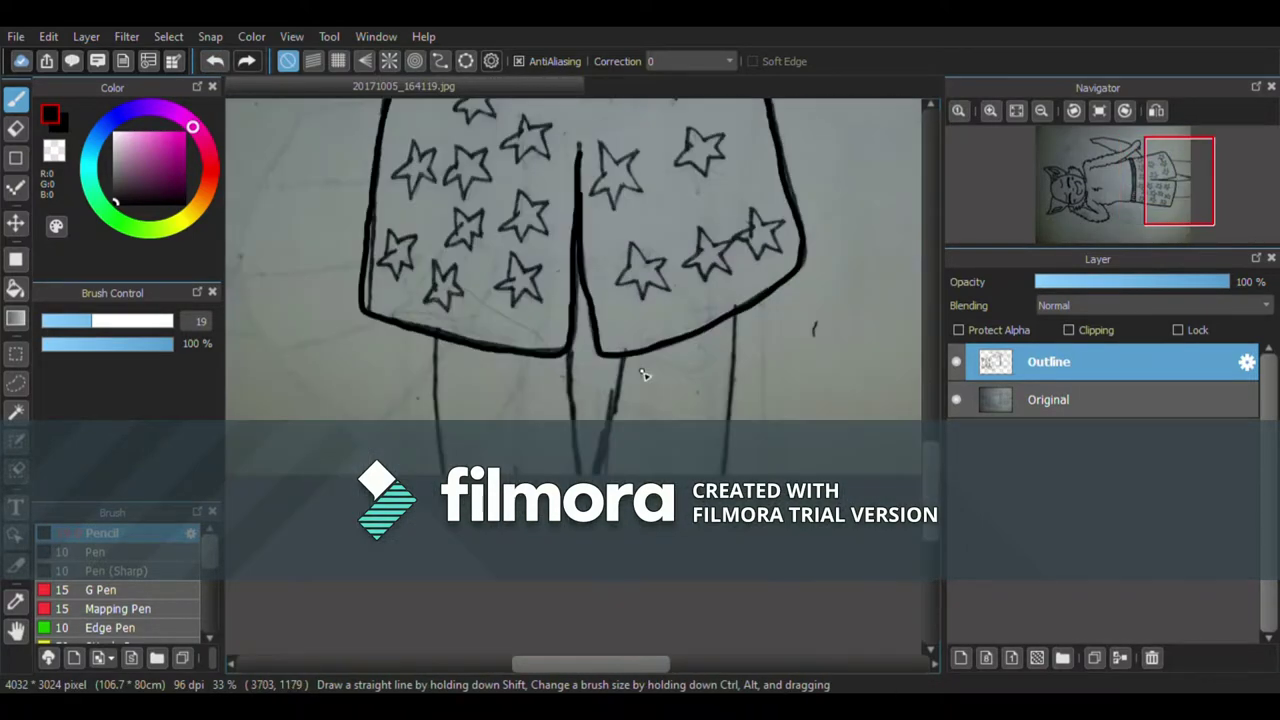
Step: Trace the outlines of both legs below the shorts and check the line work with the Original layer hidden
left_click_drag(735, 323, 727, 472)
left_click(956, 399)
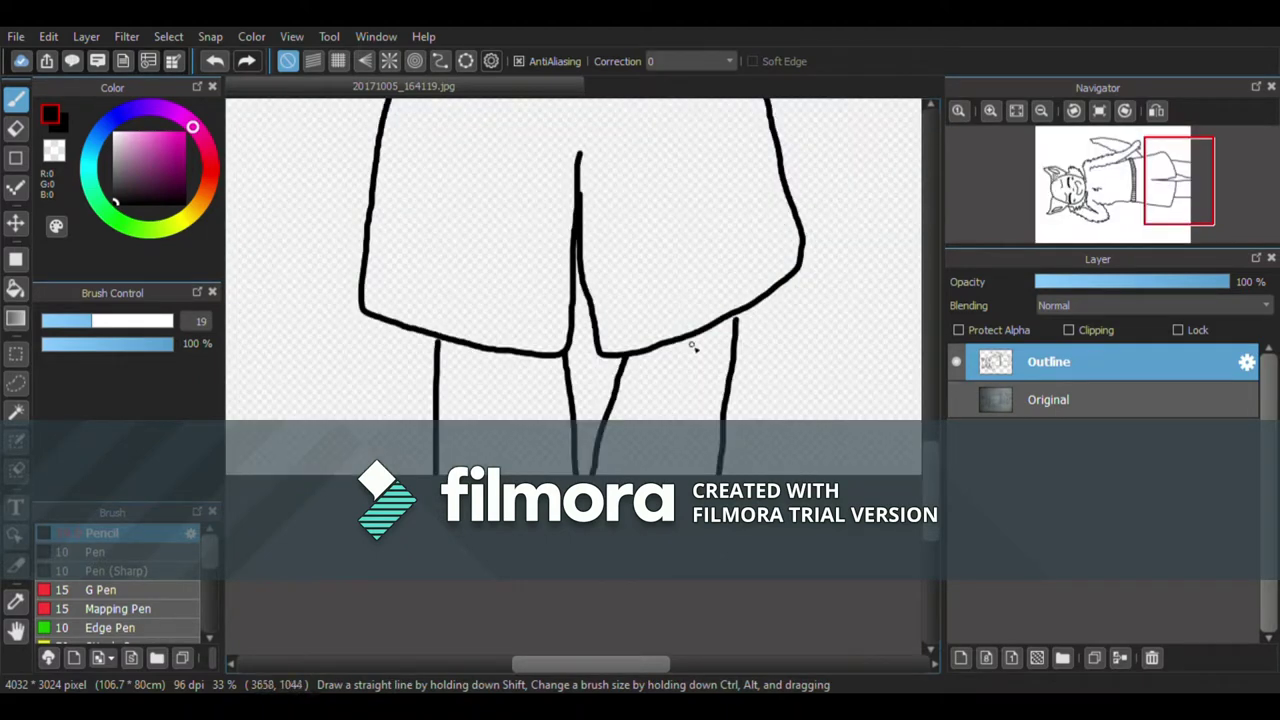
scroll(695, 348, "down", 3)
scroll(480, 420, "up", 4)
left_click(956, 399)
Step: Trace the three stars just below the waistband on the right half of the shorts
scroll(524, 388, "up", 1)
mouse_move(509, 371)
left_mouse_down()
mouse_move(551, 364)
mouse_move(606, 410)
mouse_move(507, 372)
mouse_move(612, 325)
mouse_move(618, 440)
mouse_move(565, 352)
left_mouse_up()
scroll(598, 270, "right", 3)
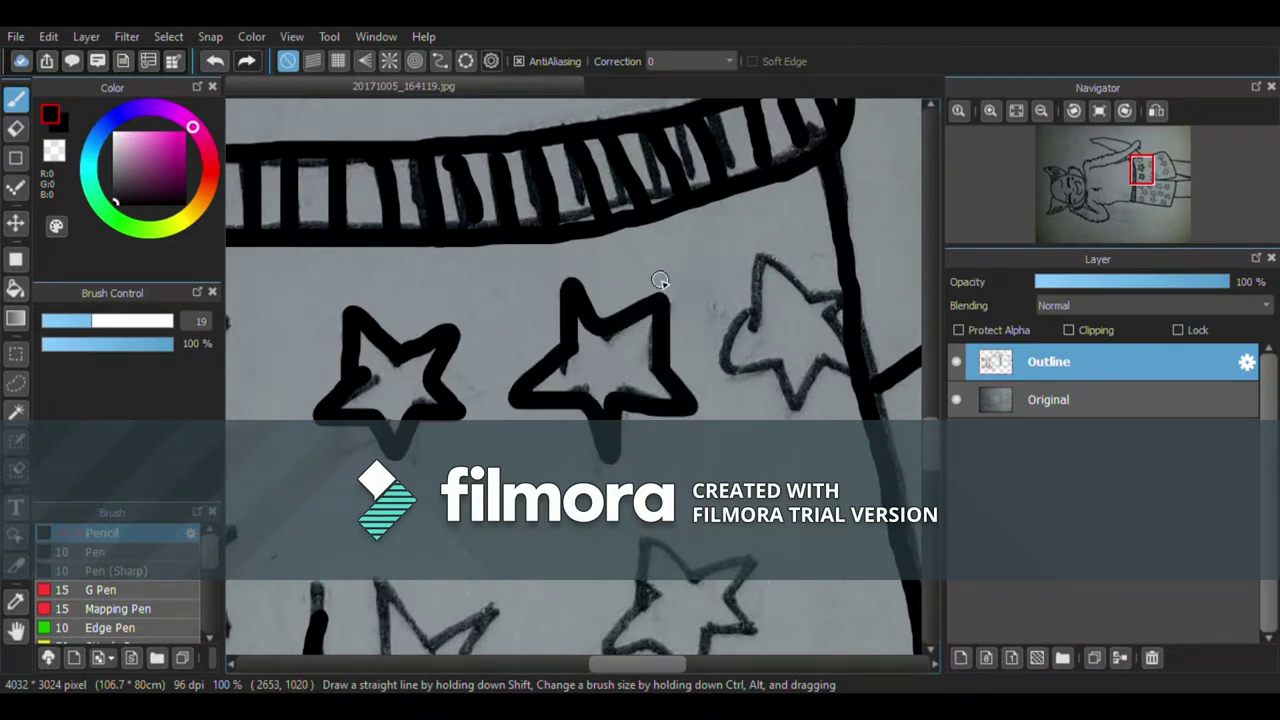
mouse_move(735, 318)
left_mouse_down()
mouse_move(800, 289)
mouse_move(835, 319)
mouse_move(726, 353)
mouse_move(813, 356)
mouse_move(845, 335)
left_mouse_up()
left_click(956, 399)
left_click(956, 399)
Step: Trace the five remaining stars lower down on the right half of the shorts, down to the hem
scroll(573, 376, "down", 1)
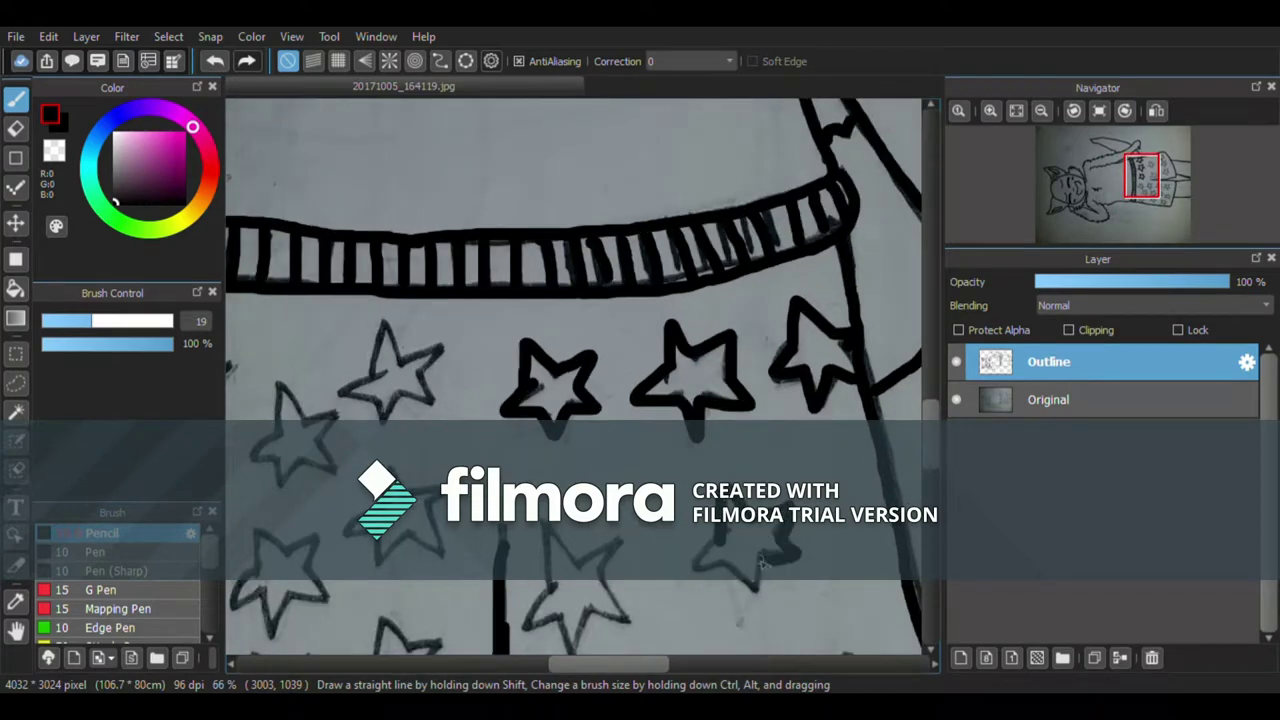
left_click_drag(762, 563, 700, 540)
scroll(650, 450, "down", 2)
mouse_move(550, 392)
left_mouse_down()
mouse_move(608, 334)
mouse_move(558, 425)
mouse_move(545, 368)
left_mouse_up()
scroll(600, 455, "down", 1)
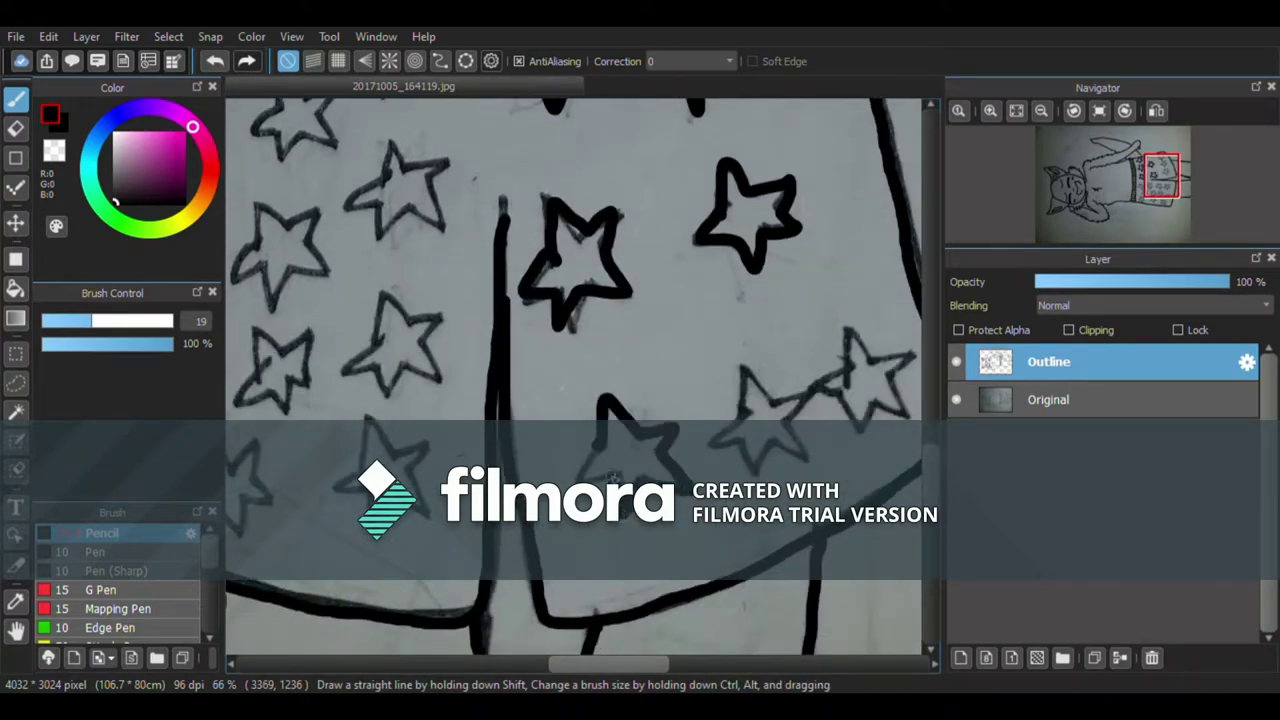
mouse_move(731, 418)
left_mouse_down()
mouse_move(800, 440)
mouse_move(740, 485)
mouse_move(745, 412)
left_mouse_up()
scroll(720, 430, "right", 2)
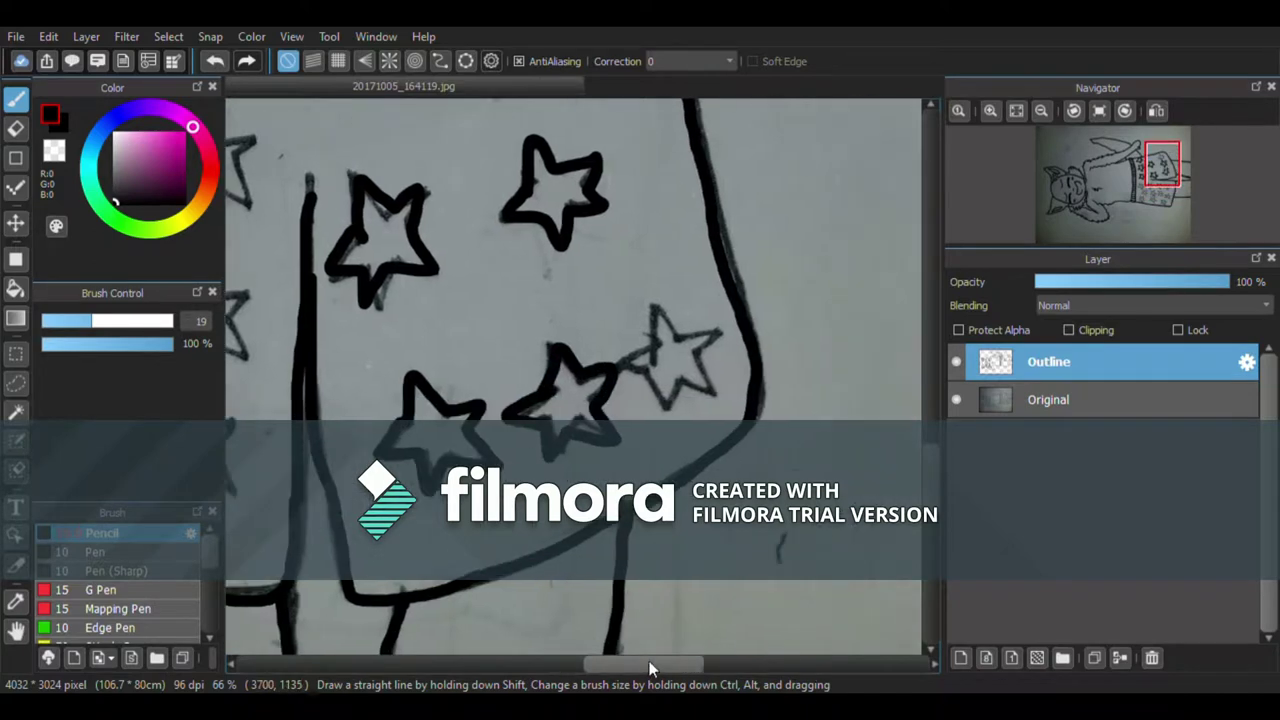
left_click_drag(655, 360, 650, 315)
left_click_drag(707, 353, 666, 410)
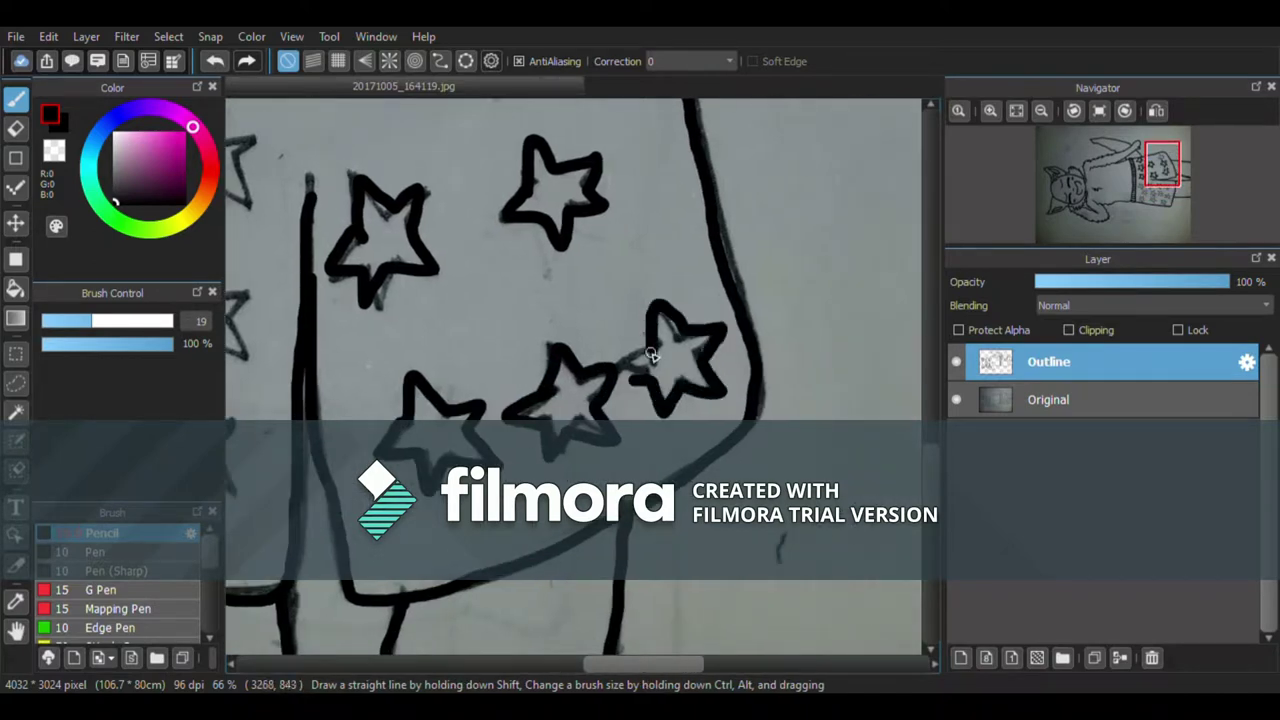
Step: Trace the three uppermost stars below the waistband on the left half of the shorts
scroll(571, 323, "down", 3)
scroll(571, 323, "left", 4)
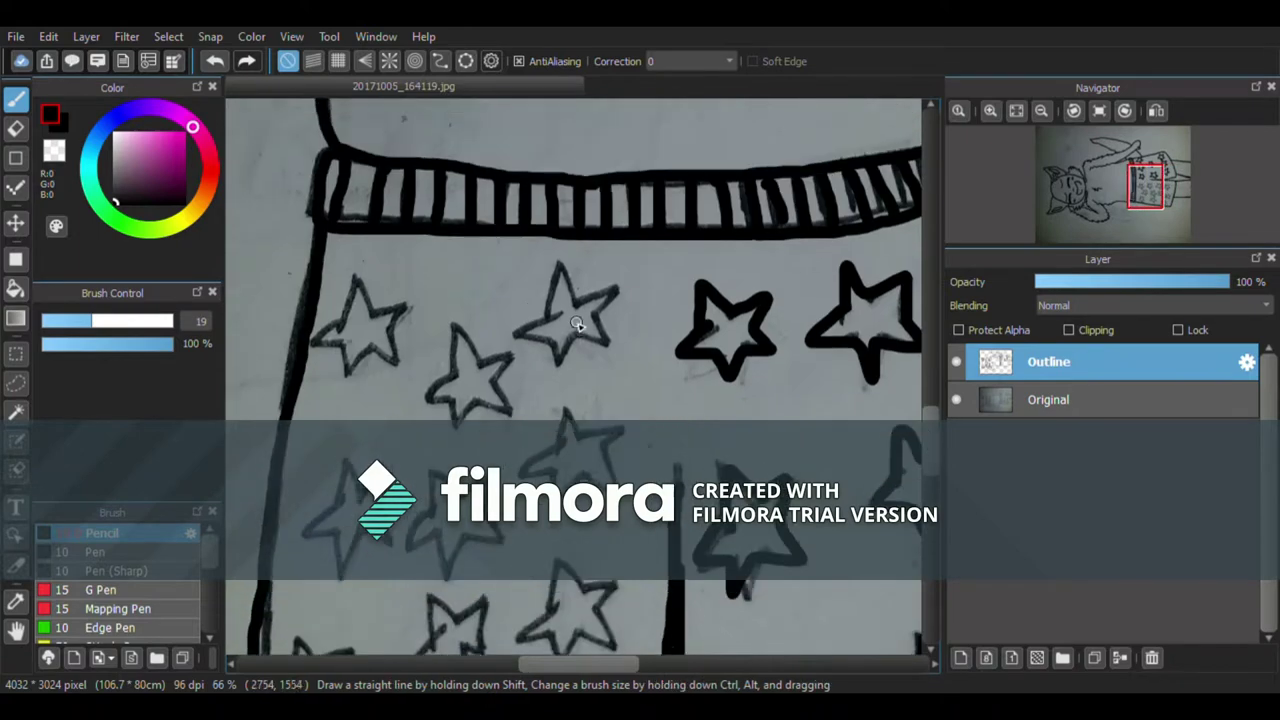
mouse_move(571, 323)
left_mouse_down()
mouse_move(569, 297)
mouse_move(575, 343)
left_mouse_up()
mouse_move(338, 325)
left_mouse_down()
mouse_move(357, 286)
mouse_move(382, 364)
mouse_move(502, 405)
mouse_move(522, 350)
mouse_move(450, 432)
mouse_move(452, 366)
left_mouse_up()
key("ctrl+z")
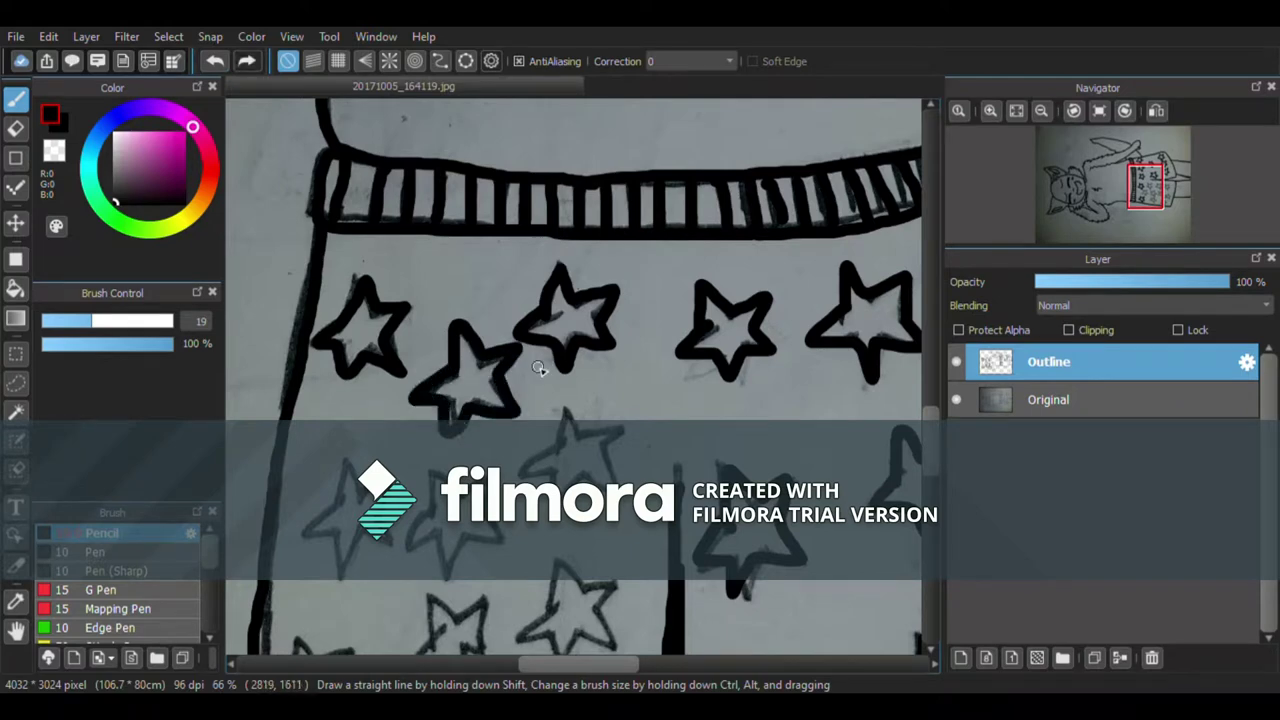
Step: Trace the stars in the middle rows on the left half of the shorts
scroll(559, 446, "down", 3)
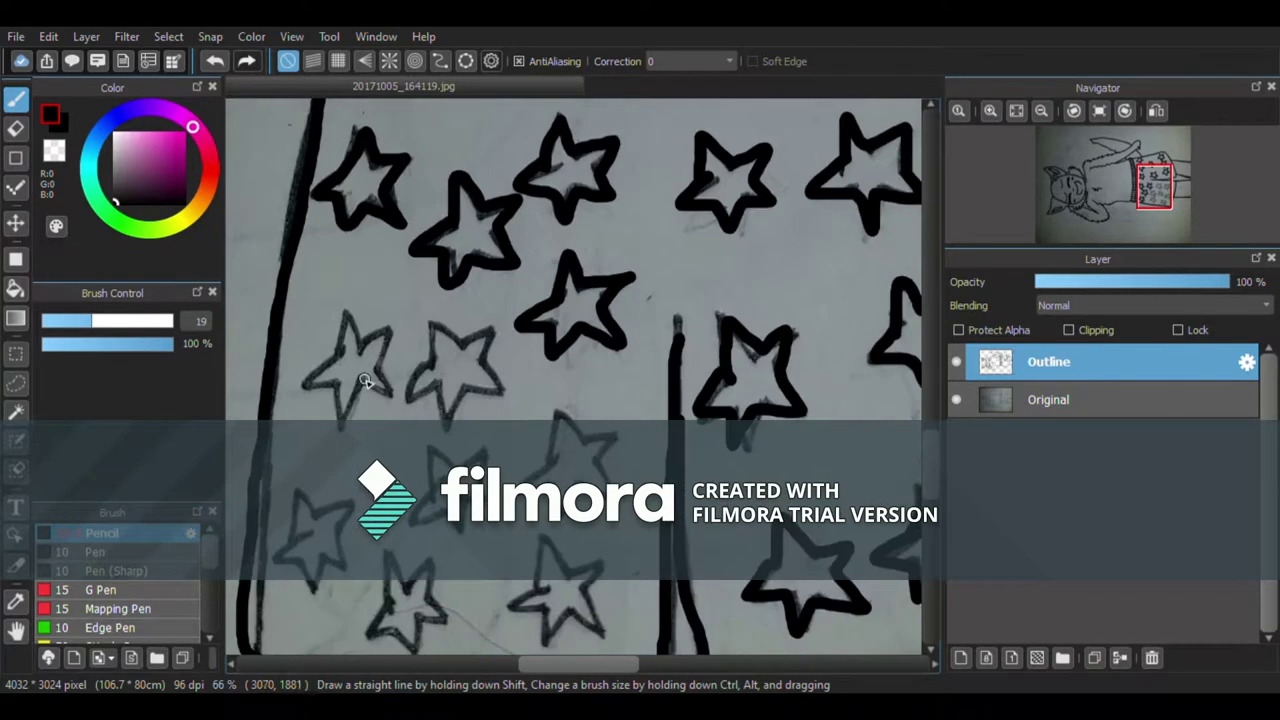
mouse_move(336, 335)
left_mouse_down()
mouse_move(398, 338)
mouse_move(330, 425)
mouse_move(336, 360)
left_mouse_up()
mouse_move(432, 362)
left_mouse_down()
mouse_move(497, 352)
mouse_move(438, 412)
mouse_move(432, 362)
left_mouse_up()
left_click_drag(557, 398, 614, 452)
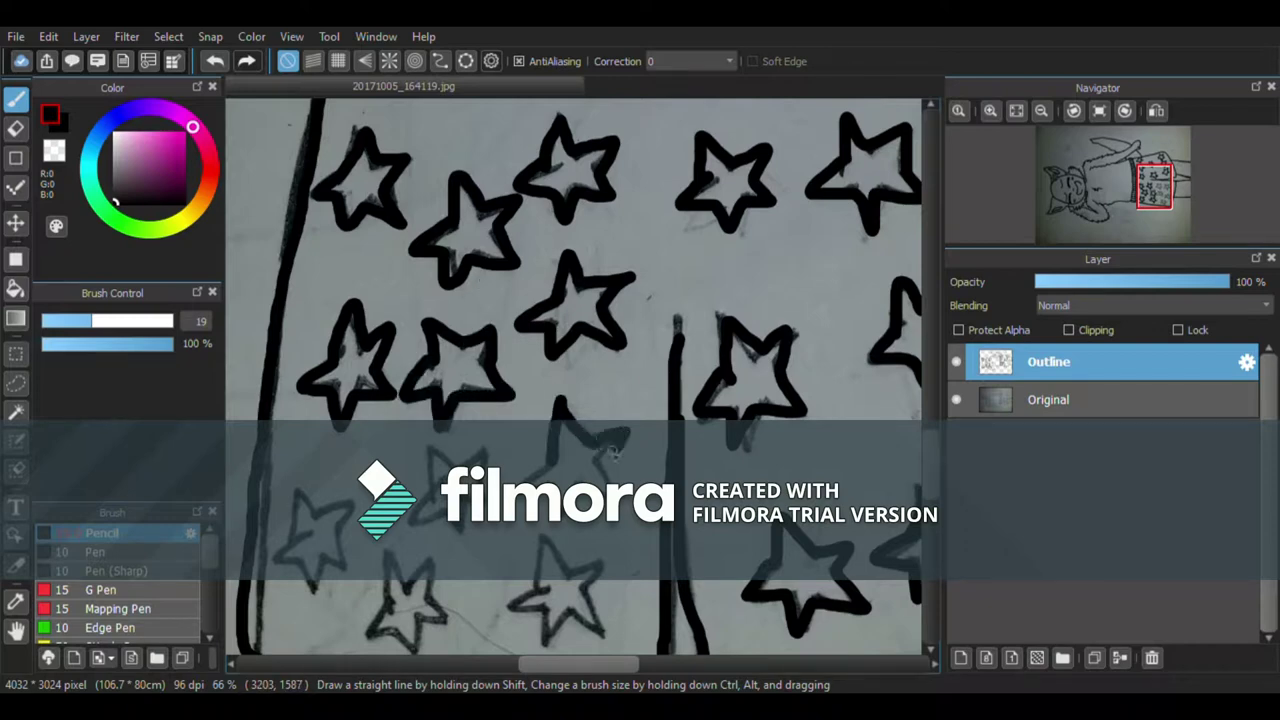
left_click_drag(526, 470, 557, 400)
Step: Trace the last stars above the hem on the left half of the shorts
scroll(573, 400, "down", 1)
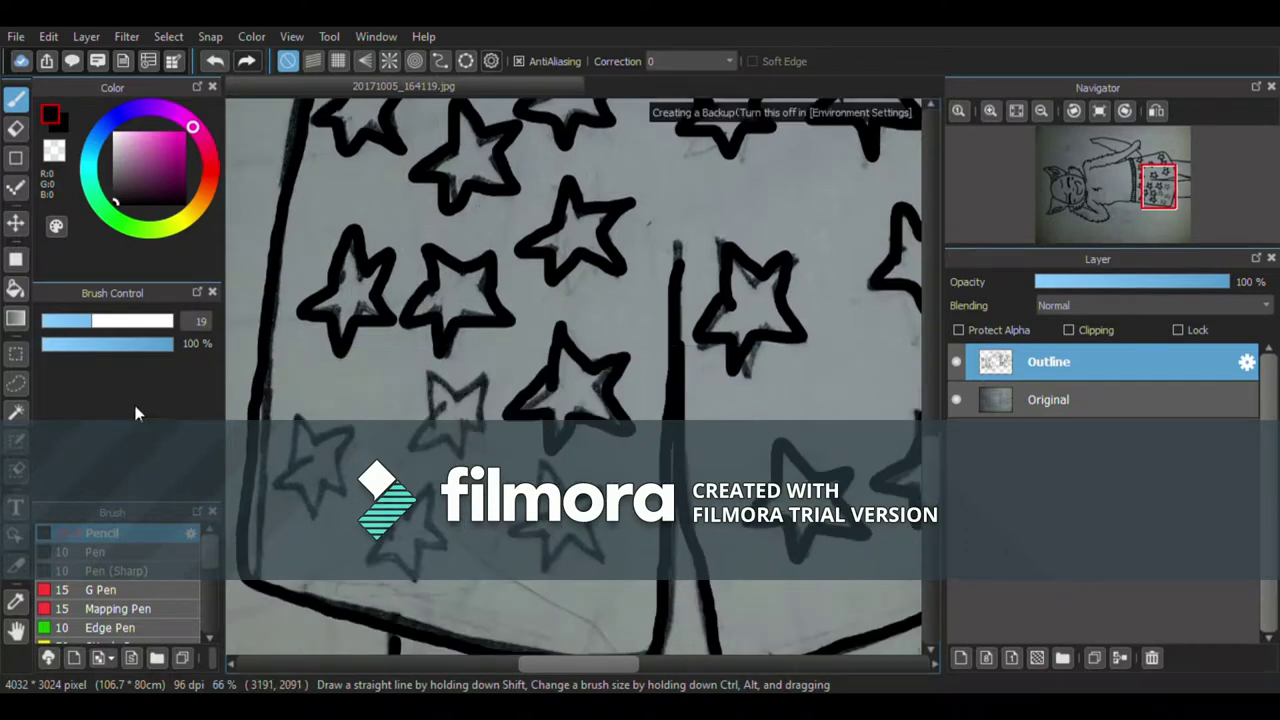
mouse_move(426, 402)
left_mouse_down()
mouse_move(492, 425)
mouse_move(393, 430)
left_mouse_up()
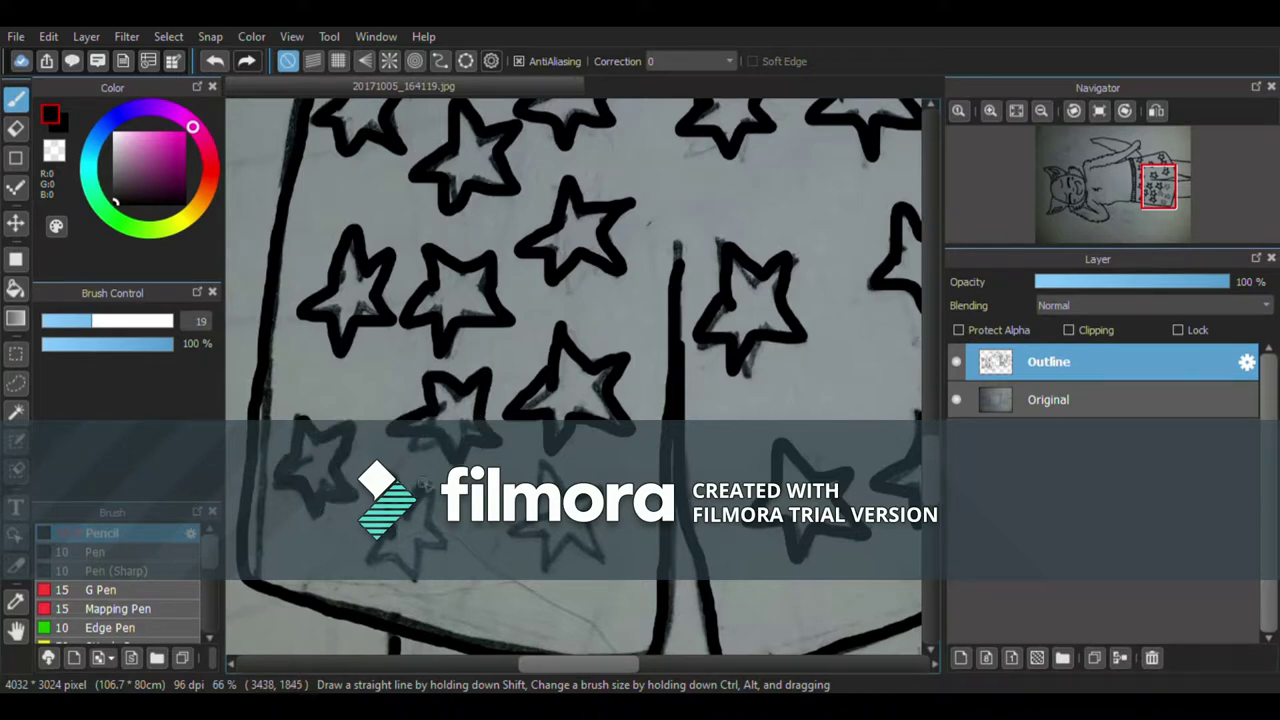
left_click_drag(588, 526, 490, 536)
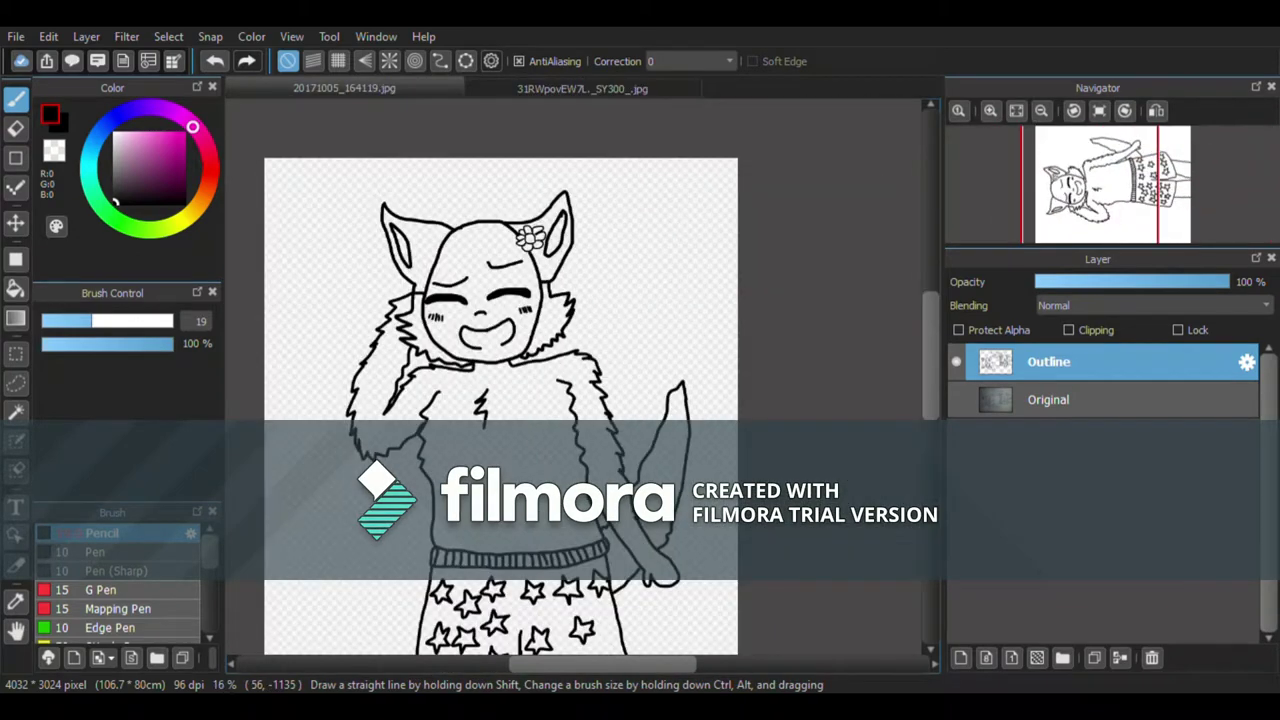
Step: Sample the mask's pale yellow from the 31RWpovEW7L._SY300_.jpg reference image and return to the drawing
left_click(574, 88)
key("i")
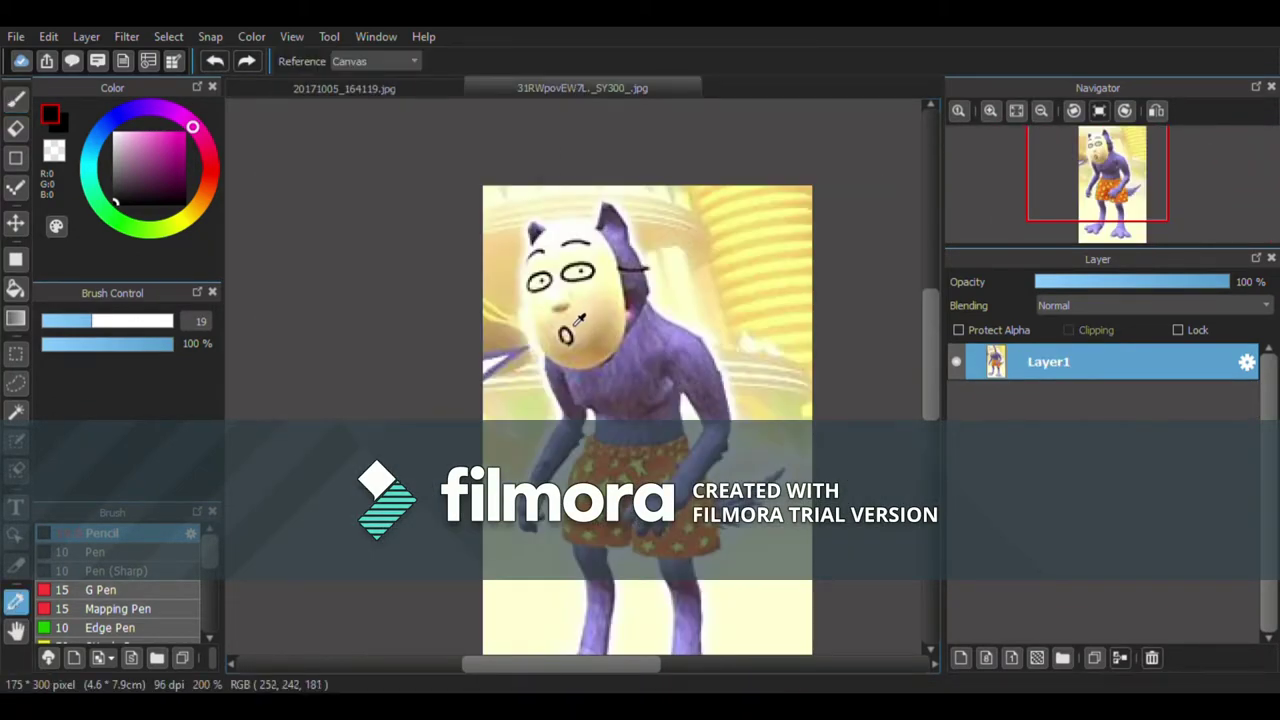
left_click(585, 318)
left_click(344, 88)
Step: Try to fill the face with the sampled pale yellow directly on the Outline layer
key("g")
scroll(474, 272, "up", 2)
left_click(474, 272)
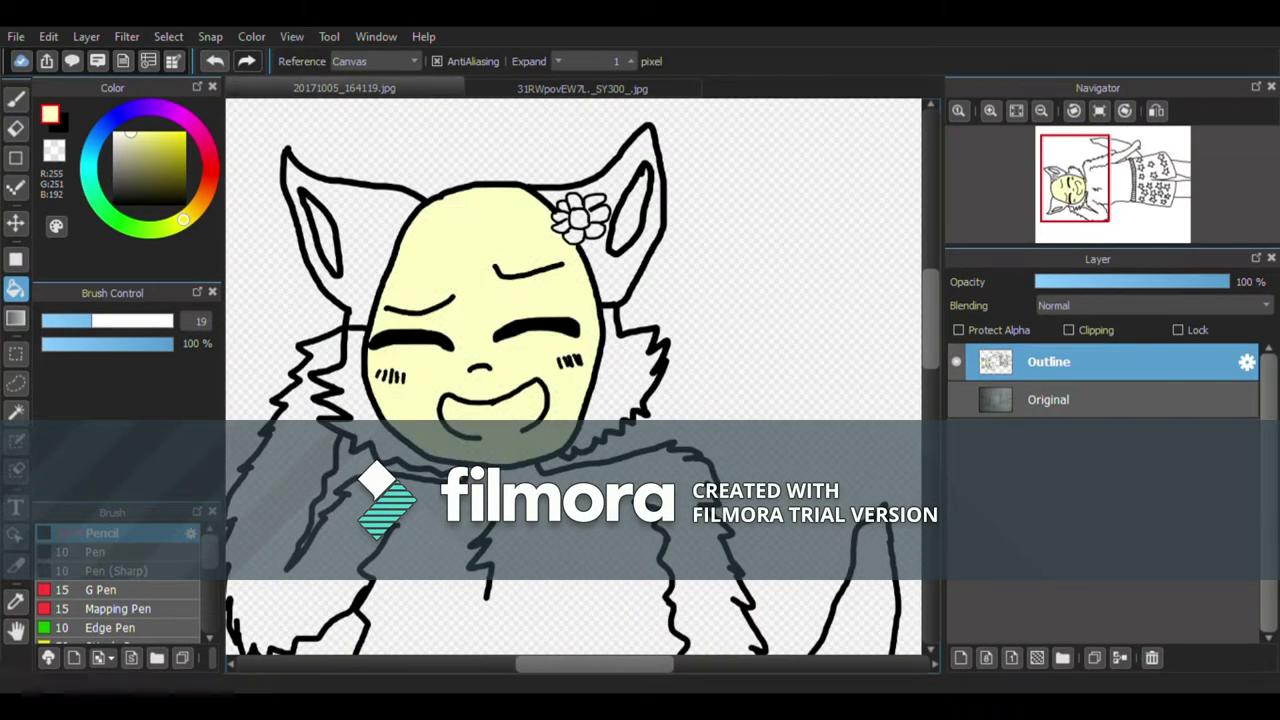
left_click(214, 61)
Step: Add a new layer above Outline and name it "Flat Coloring"
left_click(960, 657)
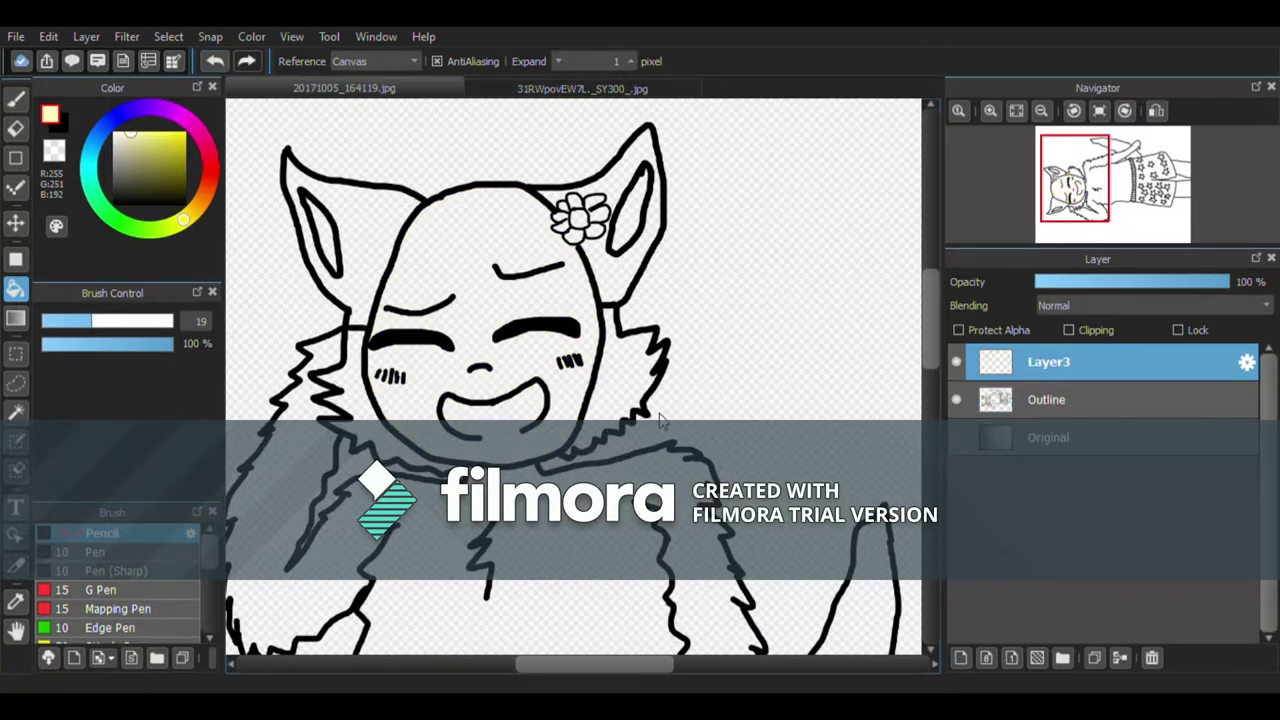
double_click(1048, 361)
type("Flat Coloring")
key("Return")
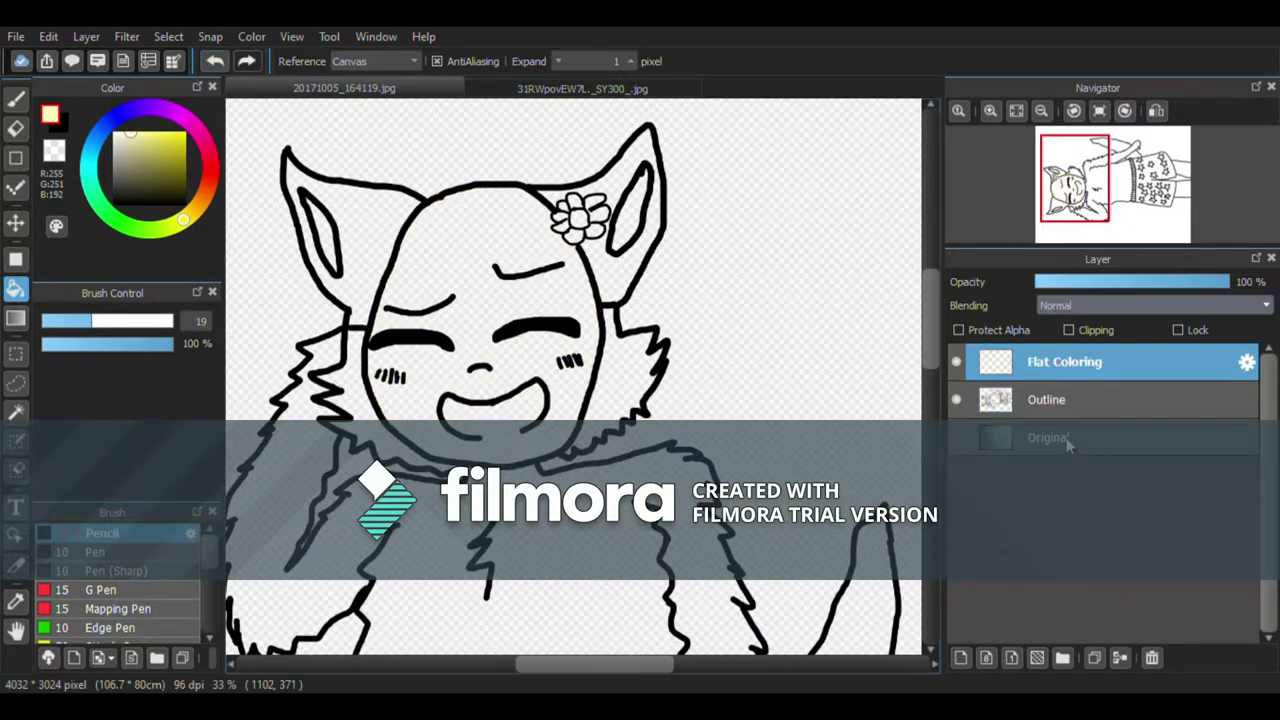
Step: Set the Flat Coloring layer's blending to Burn and fill the face with the pale yellow
scroll(1182, 306, "down", 3)
left_click(500, 271)
Step: Sample the purple fur colour from the chest in the reference image and return to the drawing
left_click(582, 88)
key("i")
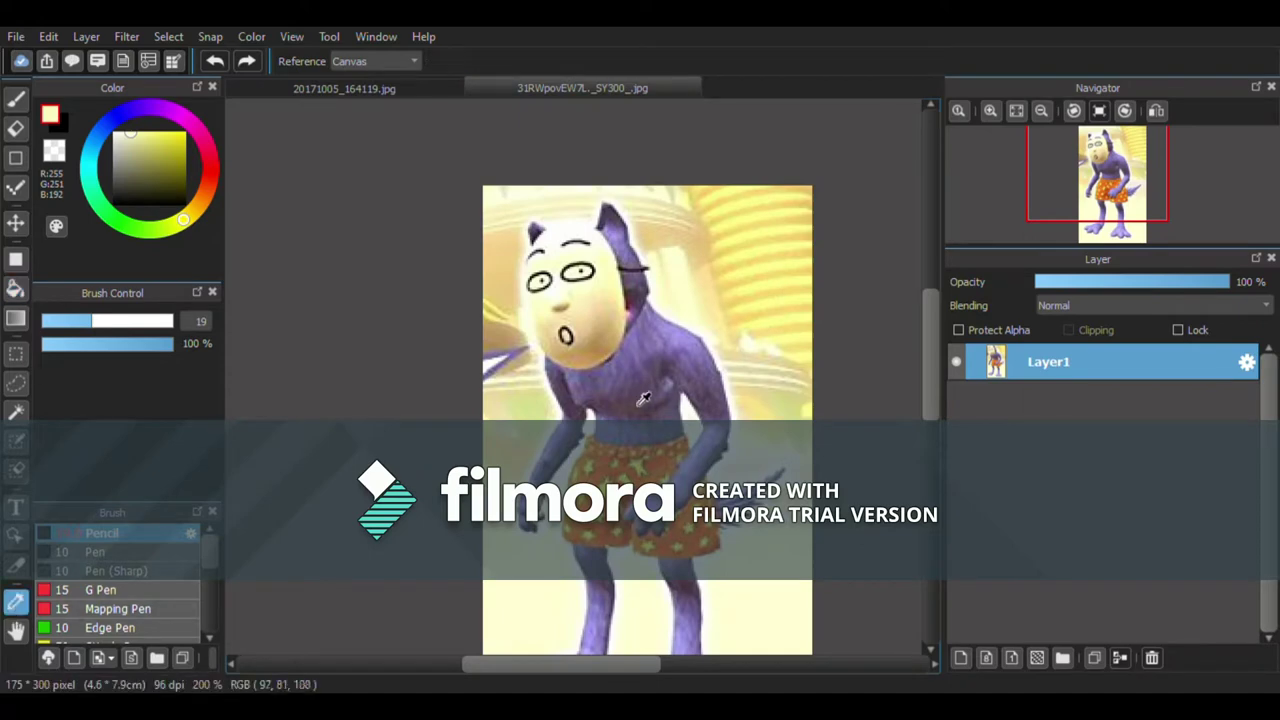
left_click(644, 399)
left_click(344, 88)
Step: Fill both ears and the fur around the face with the sampled purple
key("g")
scroll(503, 228, "down", 1)
left_click(444, 226)
left_click(442, 326)
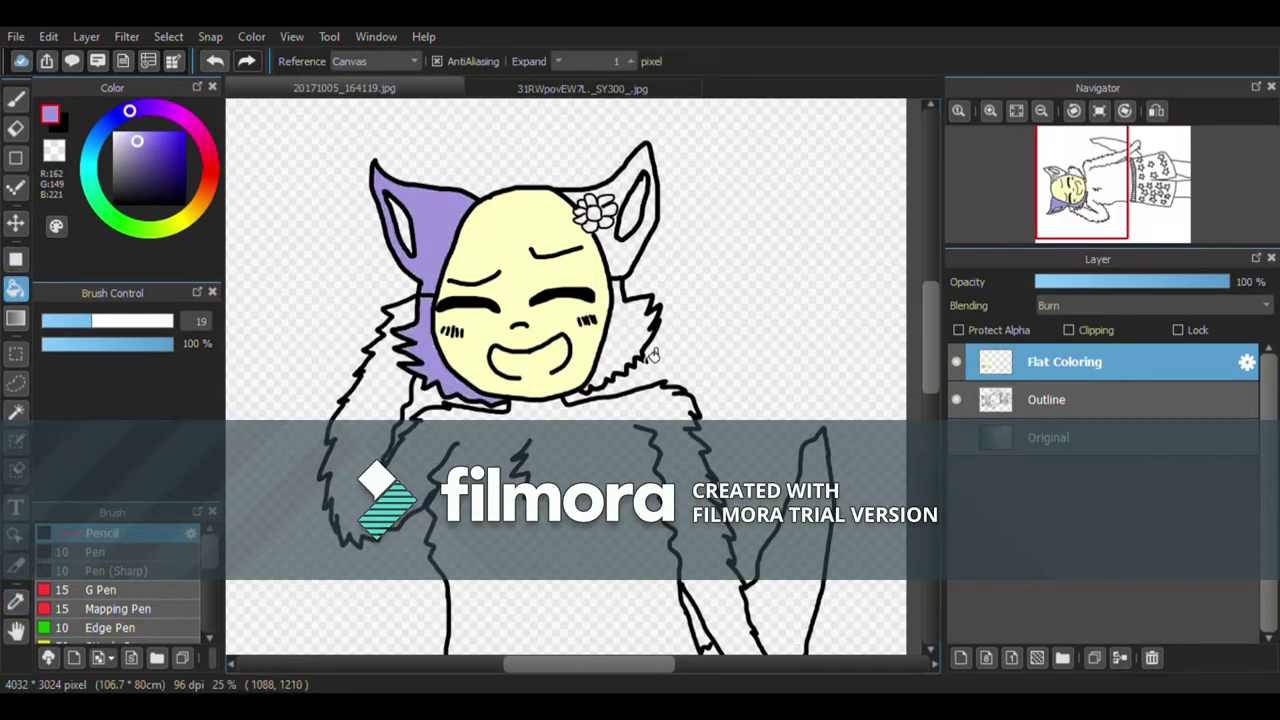
left_click(630, 280)
left_click(605, 199)
Step: Fill the torso, arms, tail and both legs with the same purple
scroll(518, 322, "down", 1)
left_click(541, 450)
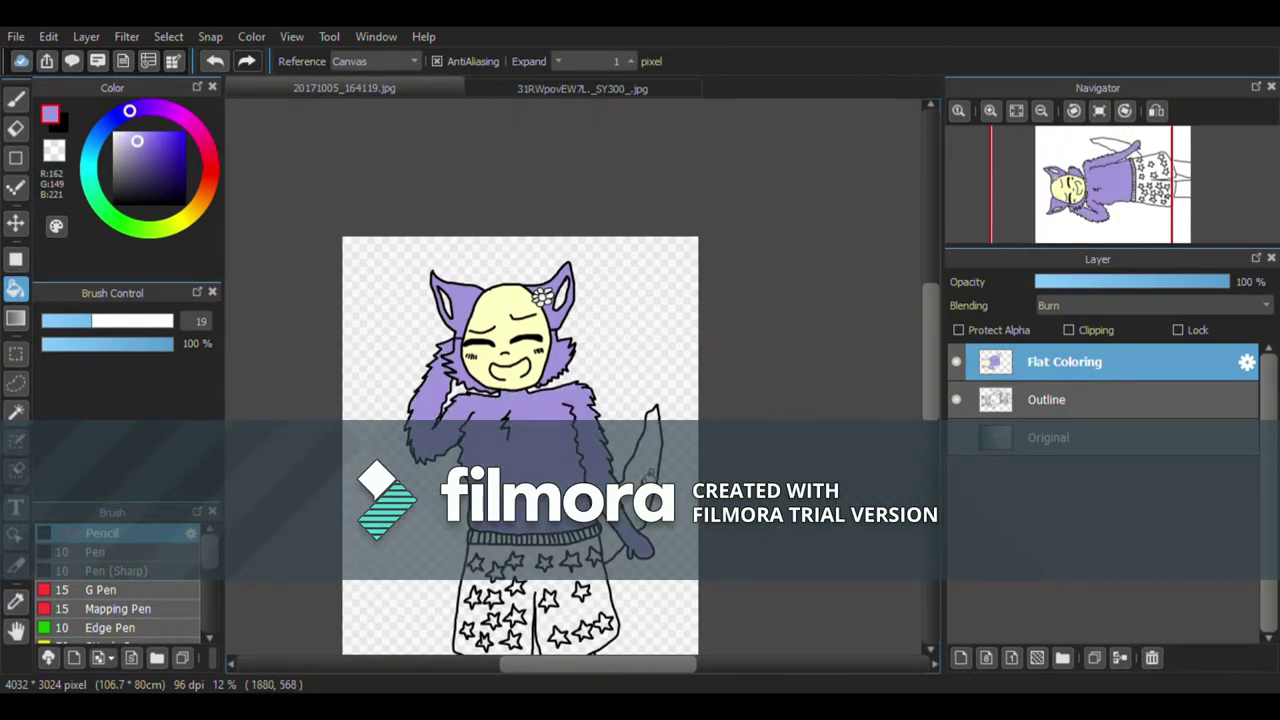
left_click(660, 530)
scroll(530, 560, "up", 1)
left_click(532, 440)
left_click(411, 440)
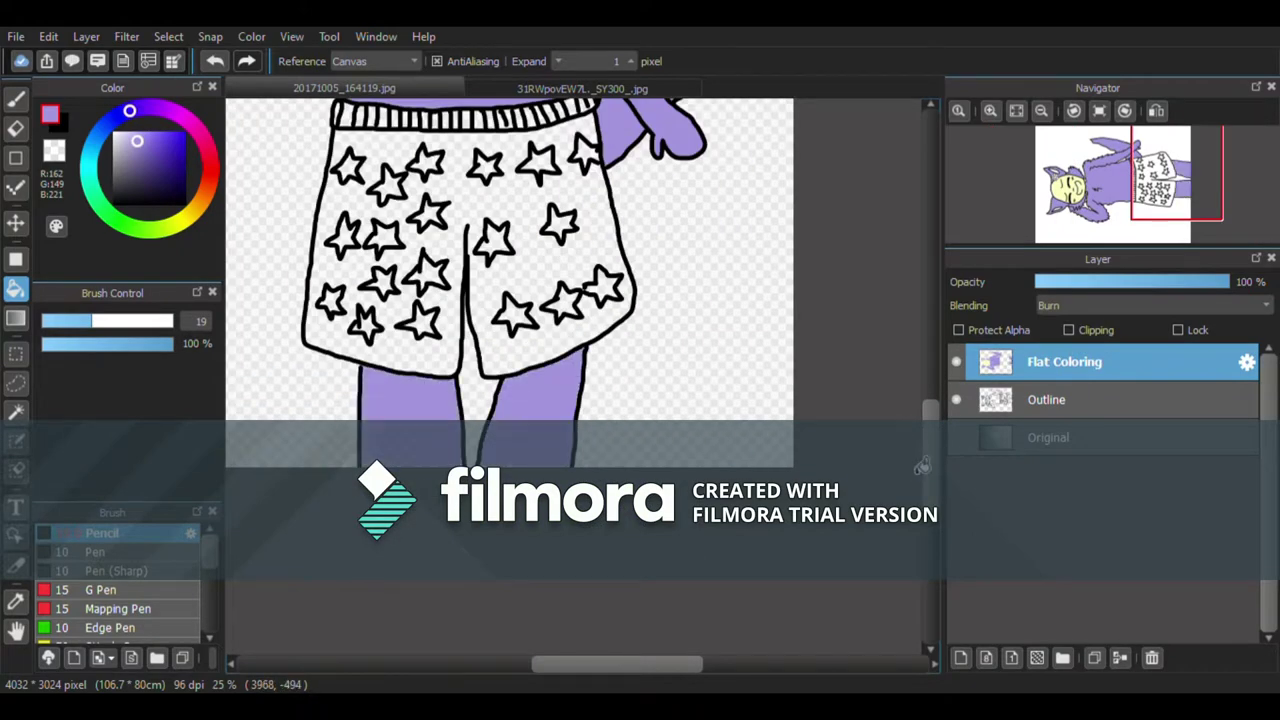
Step: Sample the orange of the shorts from the reference image and ready the Bucket tool in the drawing
left_click_drag(931, 470, 931, 350)
left_click(582, 88)
key("i")
left_click(800, 400)
left_click(306, 88)
key("g")
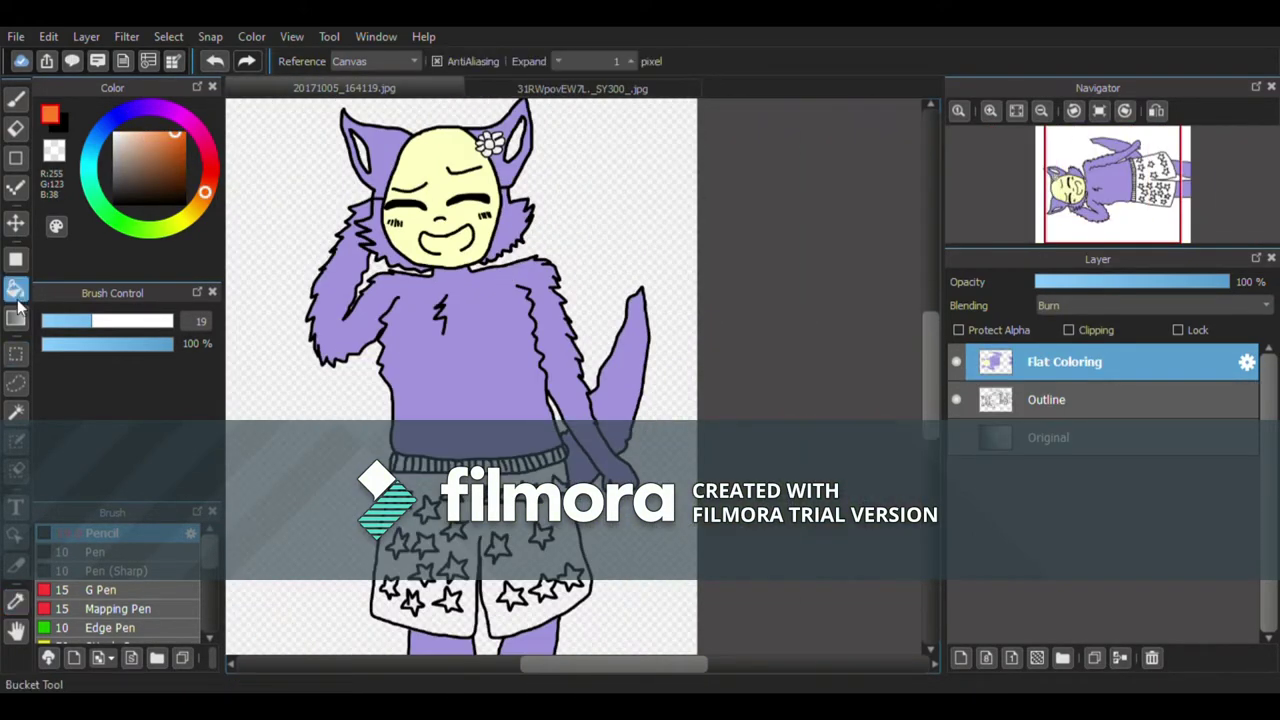
Step: Fill the first waistband sections at the right end with orange and brush colour into the narrow edge sliver
scroll(580, 300, "up", 2)
scroll(680, 320, "up", 1)
left_click(680, 320)
key("b")
left_click_drag(716, 305, 686, 251)
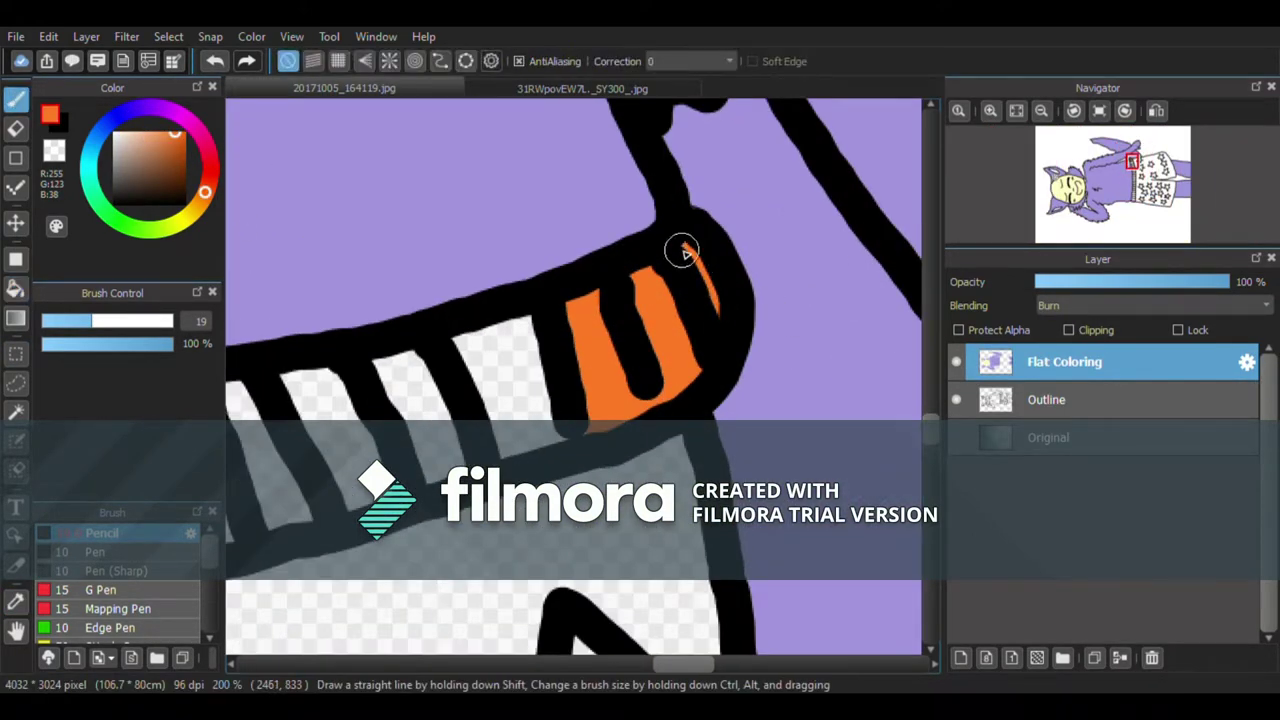
Step: Fill the waistband sections from the right end to the middle with orange using the Bucket tool
key("g")
left_click(505, 375)
left_click(410, 400)
scroll(352, 447, "down", 3)
left_click(294, 443)
left_click(260, 452)
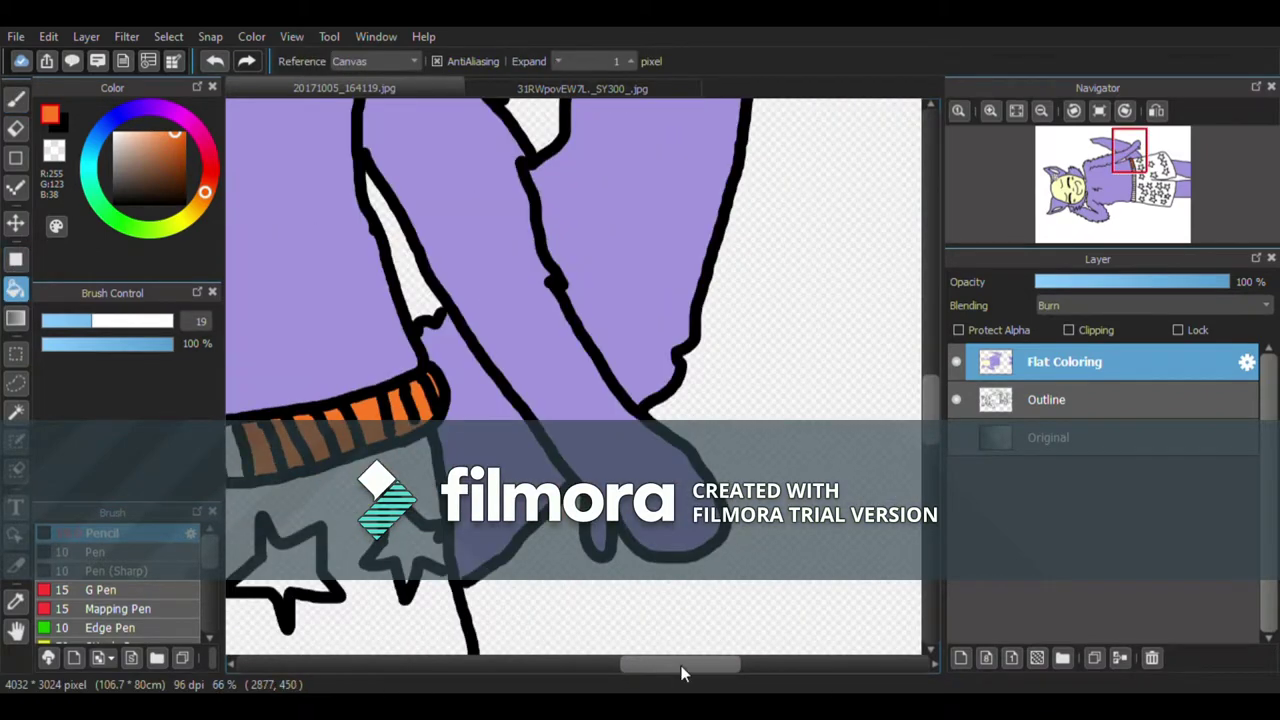
scroll(560, 450, "up", 1)
left_click(545, 450)
left_click(505, 452)
left_click(466, 445)
left_click(440, 441)
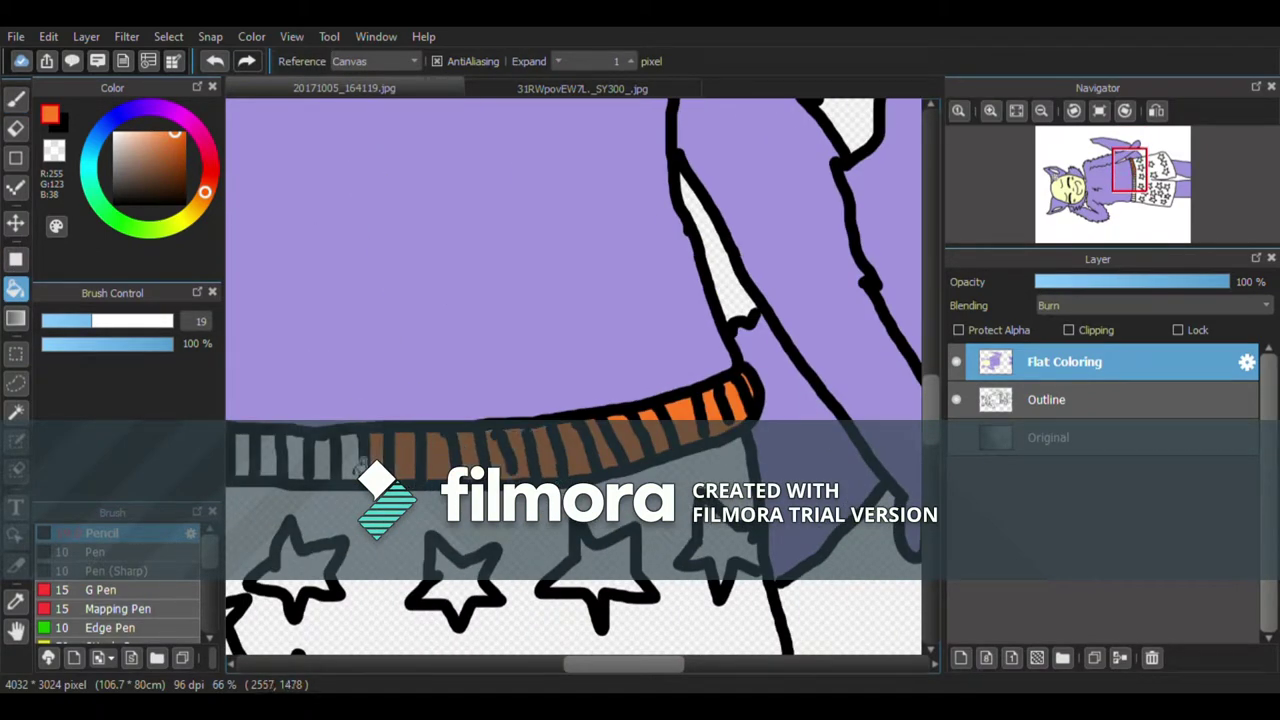
Step: Fill the waistband sections just left of the middle with orange
left_click(358, 455)
left_click(337, 452)
left_click(318, 452)
left_click(295, 452)
left_click(272, 455)
left_click(250, 455)
left_click_drag(640, 664, 555, 666)
Step: Fill the remaining waistband sections out to the left end with orange
left_click(665, 450)
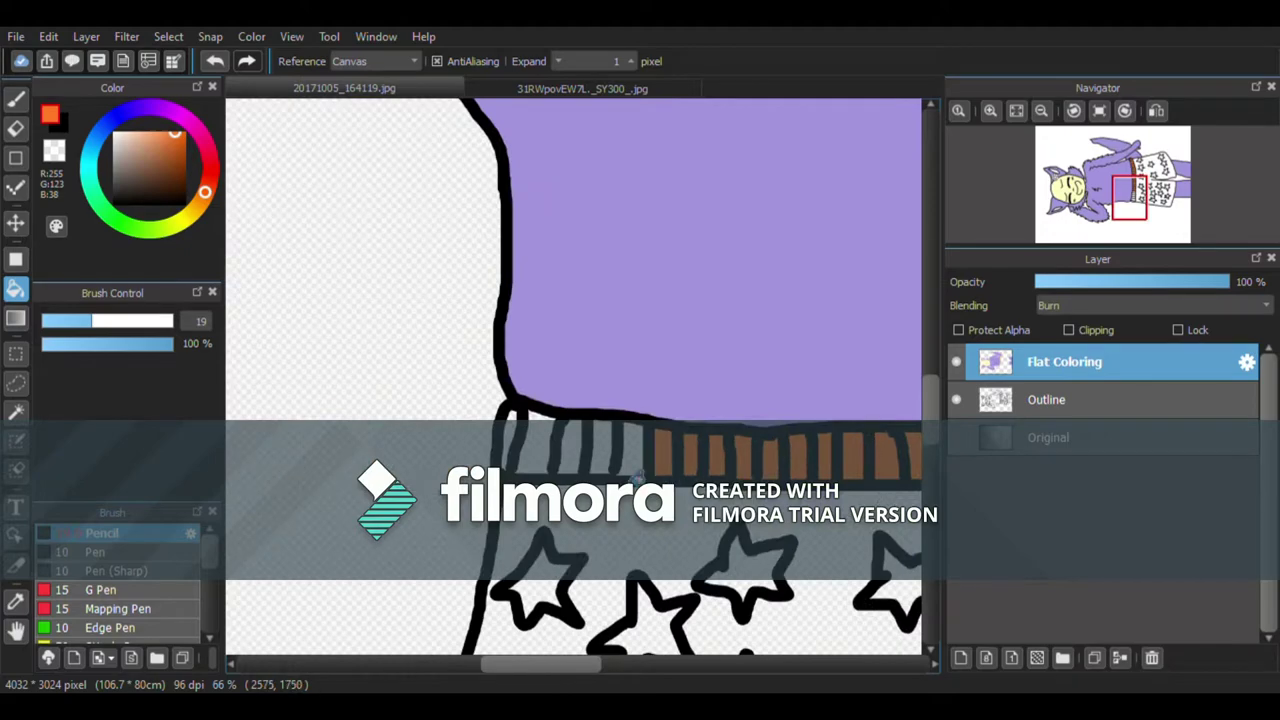
left_click(632, 450)
left_click(610, 450)
left_click(588, 450)
left_click(566, 450)
left_click(544, 450)
left_click(520, 452)
Step: Fill the fabric of the shorts with orange and sample the stars' yellow from the reference image
scroll(930, 382, "down", 4)
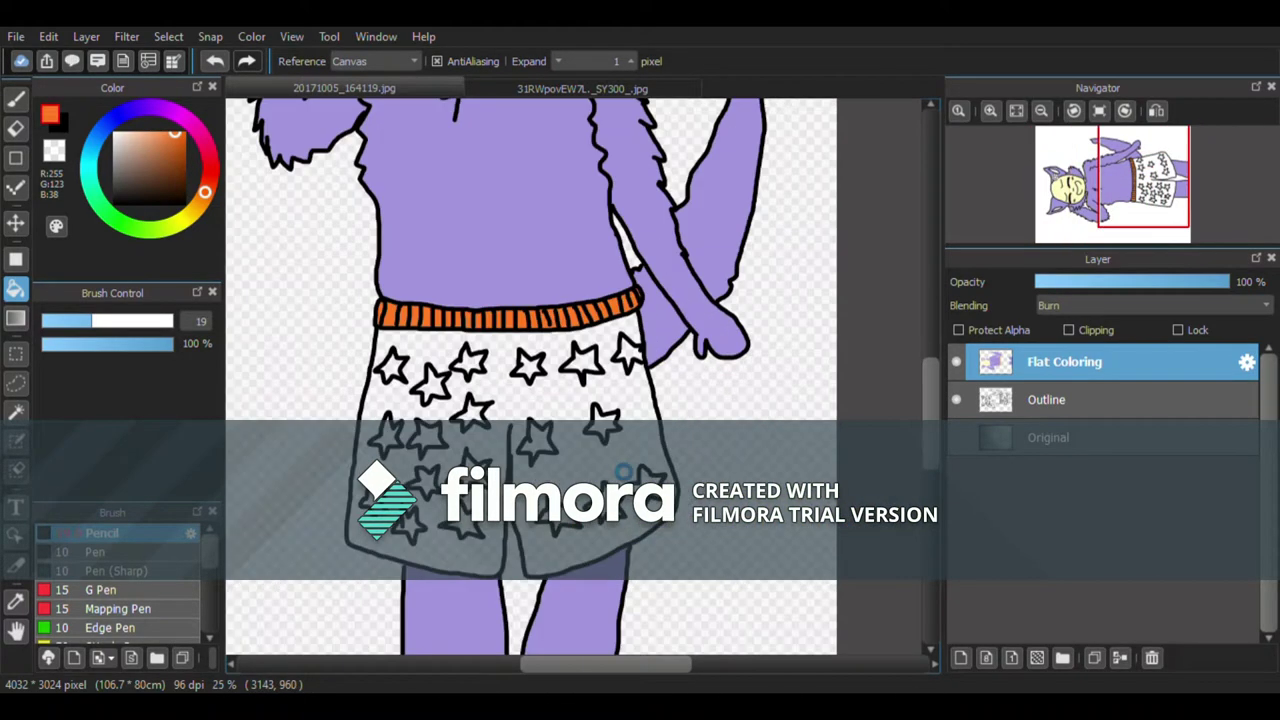
left_click(618, 470)
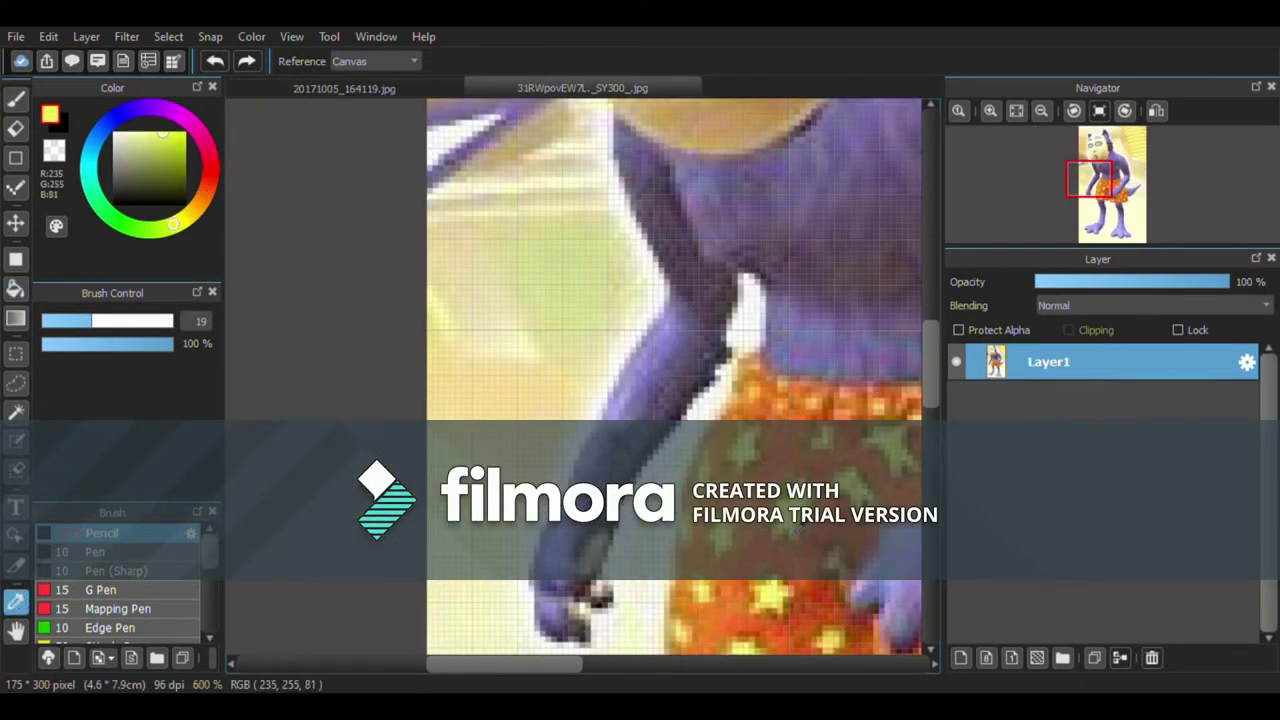
left_click(318, 86)
Step: Fill the stars on the left half of the shorts with the sampled yellow
scroll(534, 424, "up", 2)
left_click(410, 382)
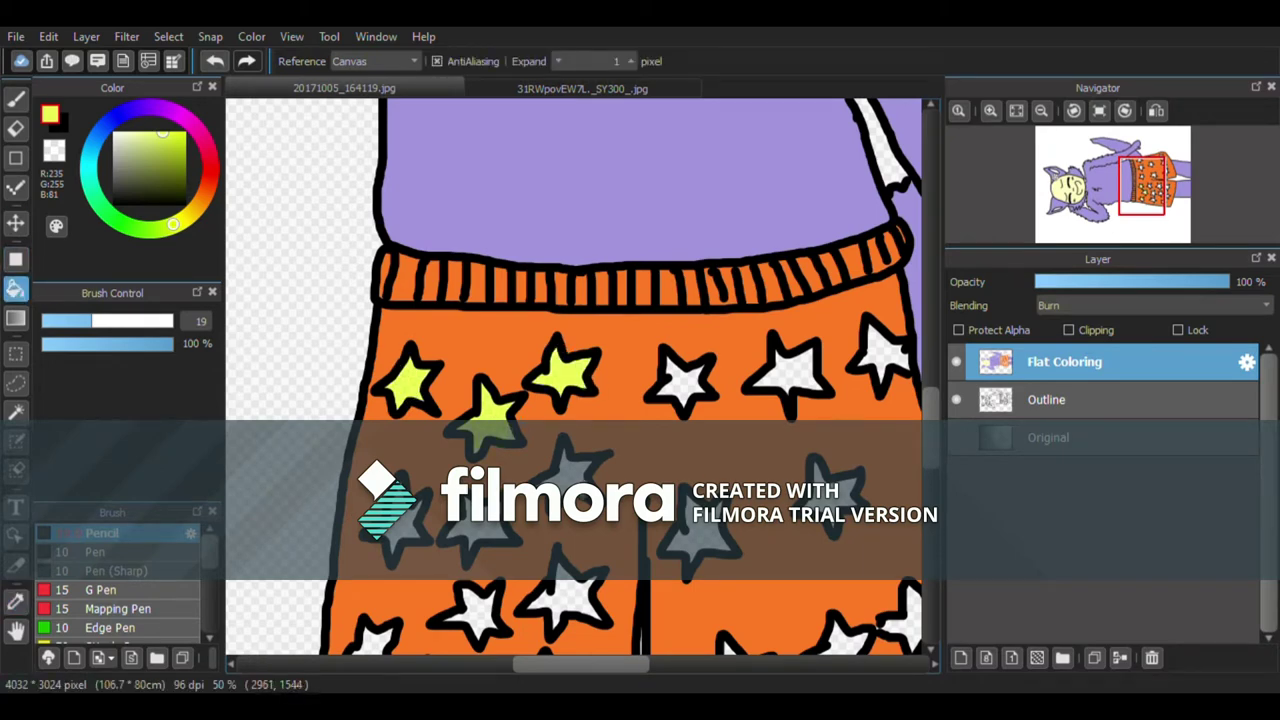
left_click(480, 522)
scroll(800, 458, "down", 3)
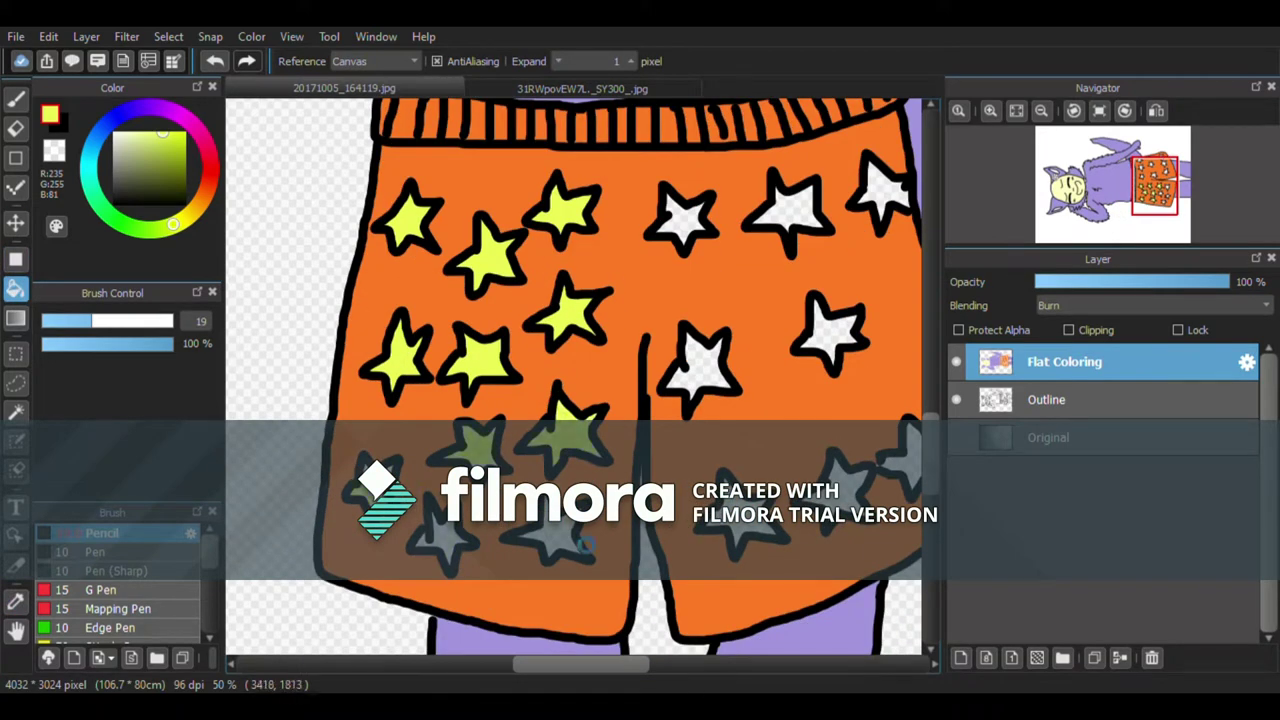
Step: Fill the stars on the right half of the shorts with the same yellow
left_click_drag(609, 664, 649, 668)
left_click(530, 212)
left_click(635, 205)
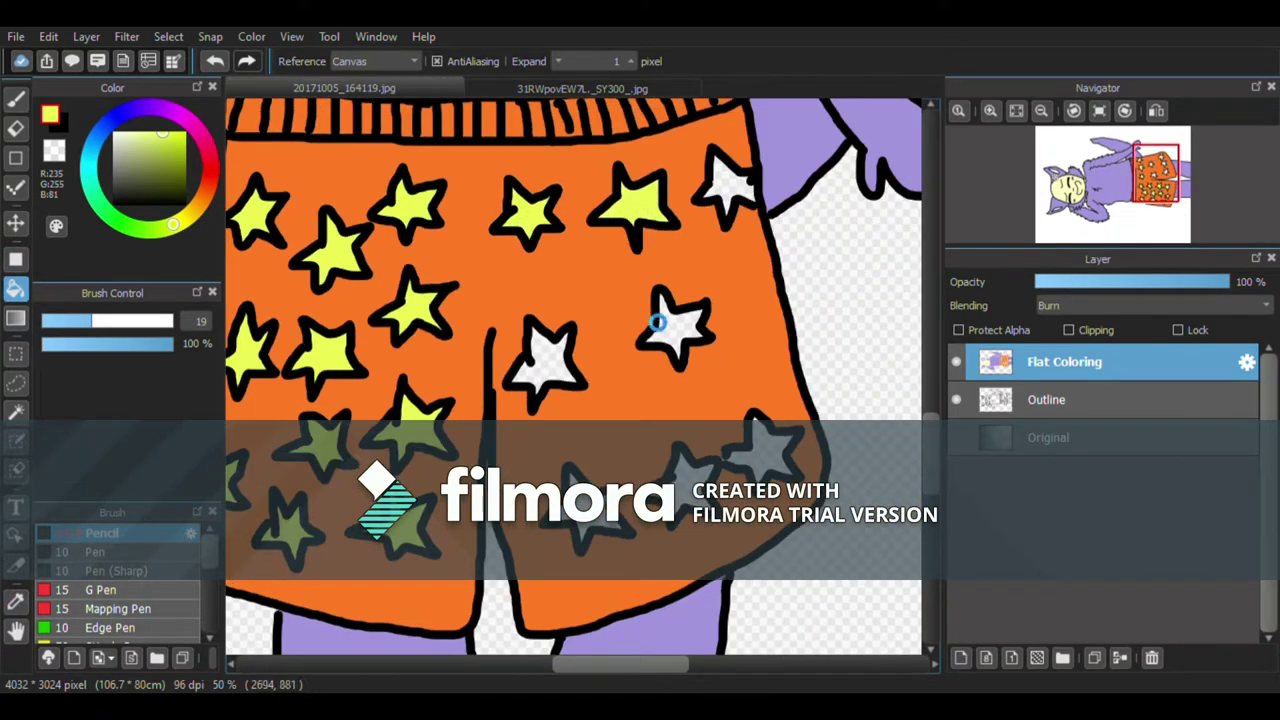
scroll(788, 455, "down", 3)
scroll(668, 330, "up", 3)
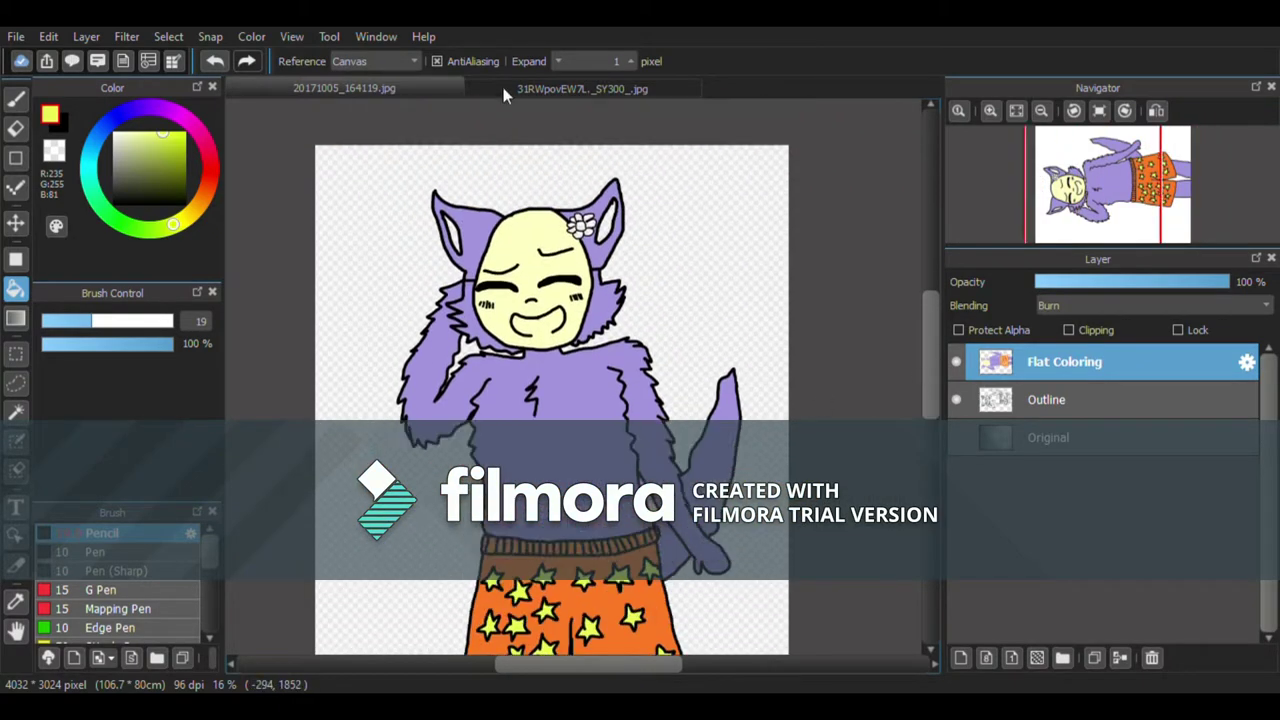
Step: Sample a dark greyish purple from the reference image for the inner ears and return to the drawing
left_click(563, 90)
scroll(573, 380, "up", 3)
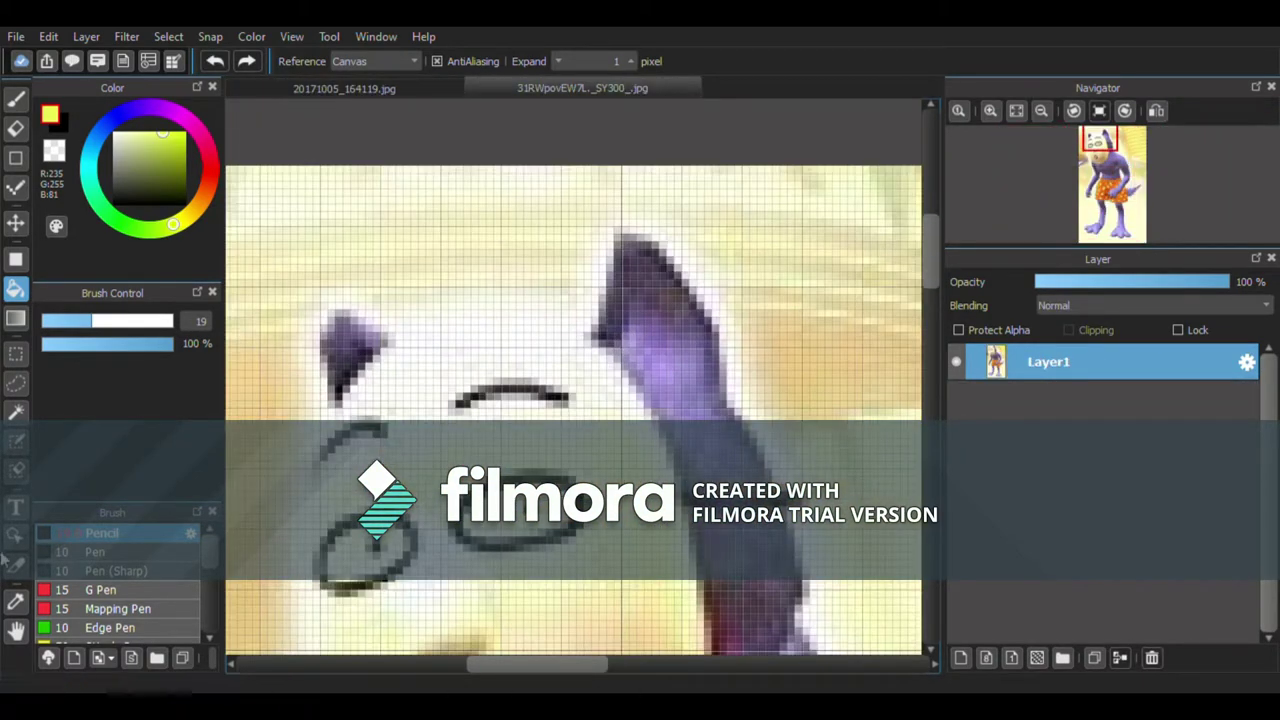
key("i")
left_click(403, 123)
left_click(344, 88)
Step: Fill the inner areas of both ears with the sampled dark purple
left_click(15, 288)
left_click(735, 300)
scroll(626, 660, "left", 3)
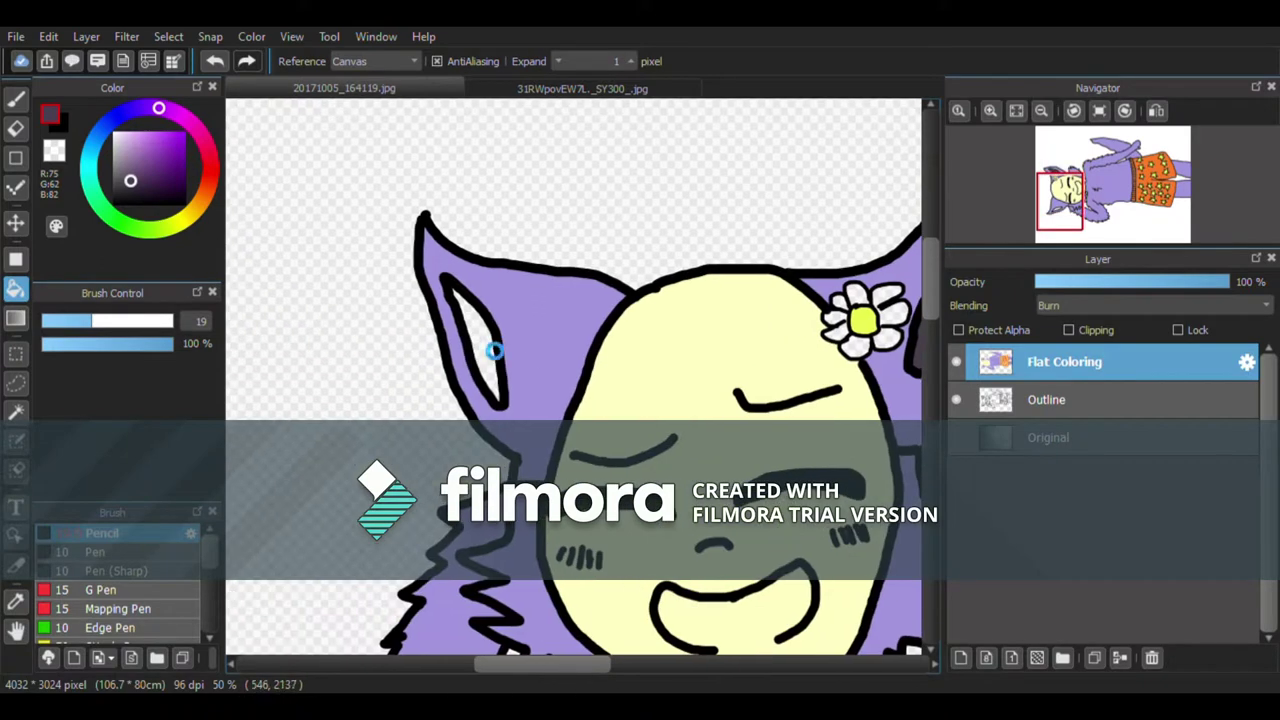
left_click(478, 345)
Step: Fill the petals of the flower beside the ear with blue (RGB 18, 158, 209)
scroll(677, 665, "right", 5)
scroll(677, 665, "left", 2)
mouse_move(160, 108)
left_mouse_down()
mouse_move(208, 190)
mouse_move(167, 116)
mouse_move(90, 151)
left_mouse_up()
left_click(179, 145)
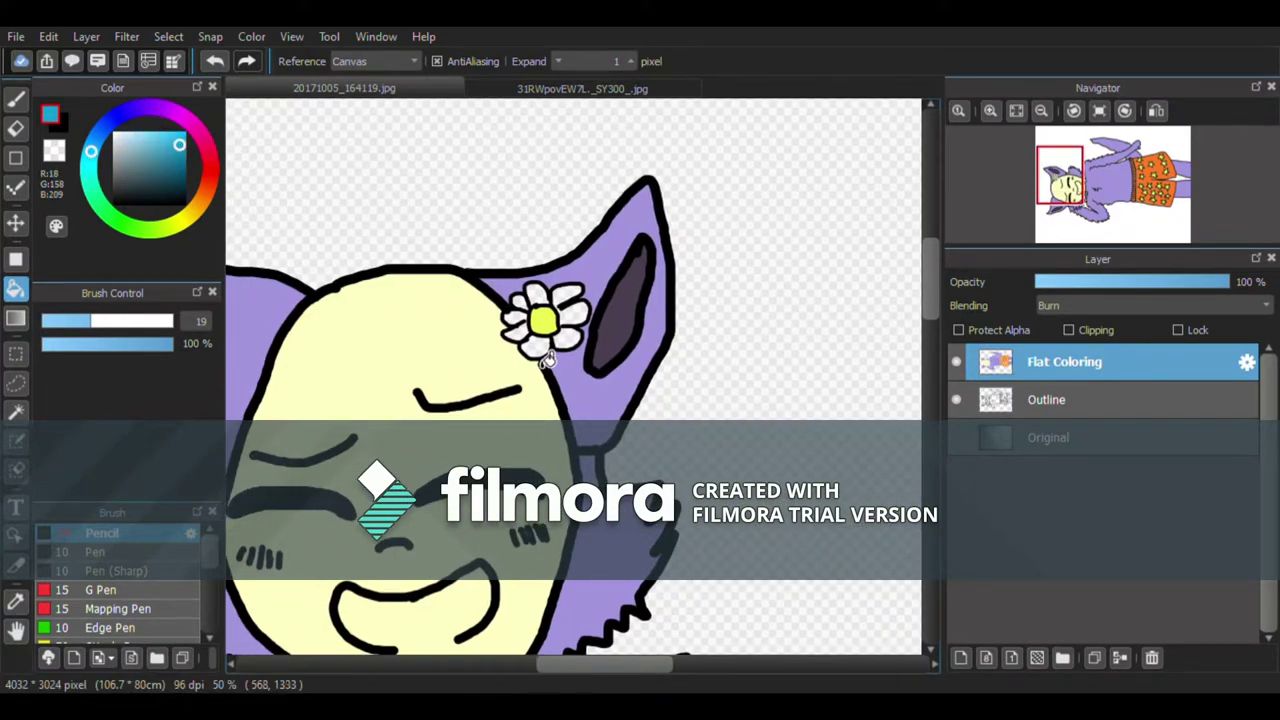
left_click(540, 350)
left_click(575, 340)
left_click(575, 310)
Step: Add a layer named Shading above the flat colours at 52% opacity and choose black for the brush
scroll(537, 318, "down", 3)
left_click_drag(931, 280, 931, 380)
key("ctrl+shift+n")
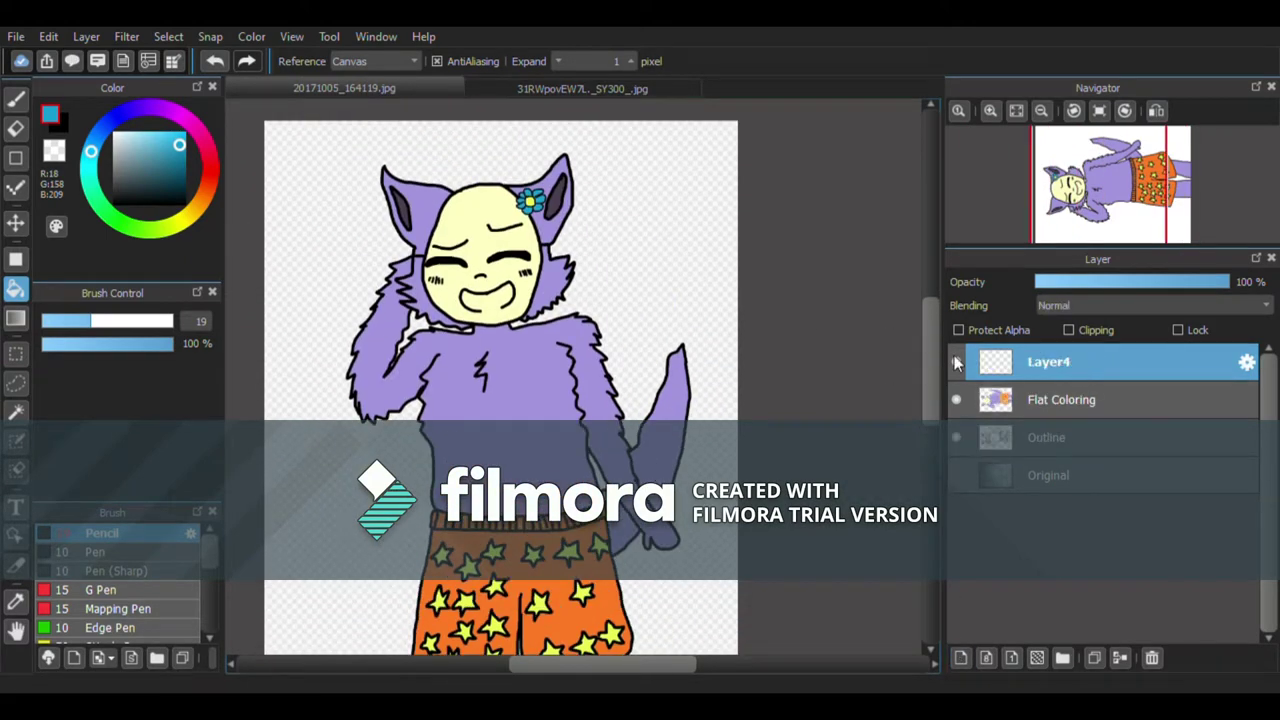
left_click(118, 203)
scroll(500, 300, "up", 3)
key("b")
left_click_drag(1228, 281, 1133, 281)
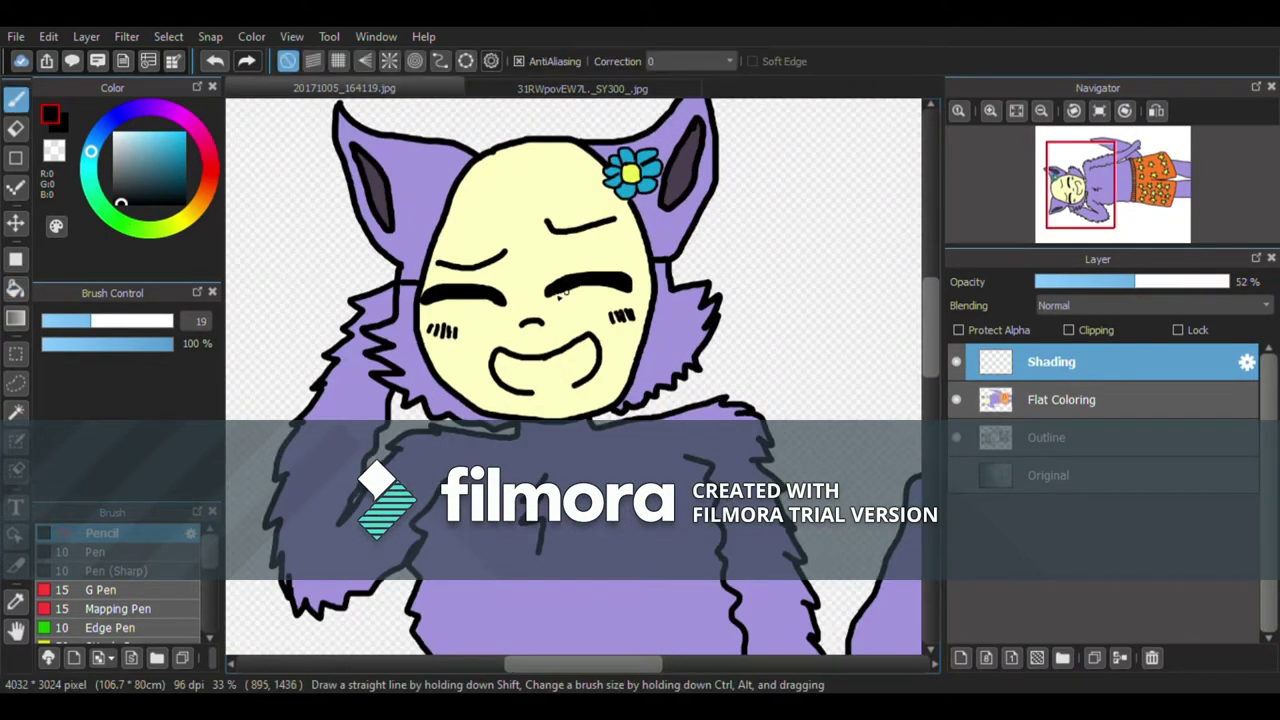
Step: Paint black shading around the inside edge of the face with a size 27 brush
scroll(415, 252, "up", 1)
left_click_drag(538, 172, 452, 332)
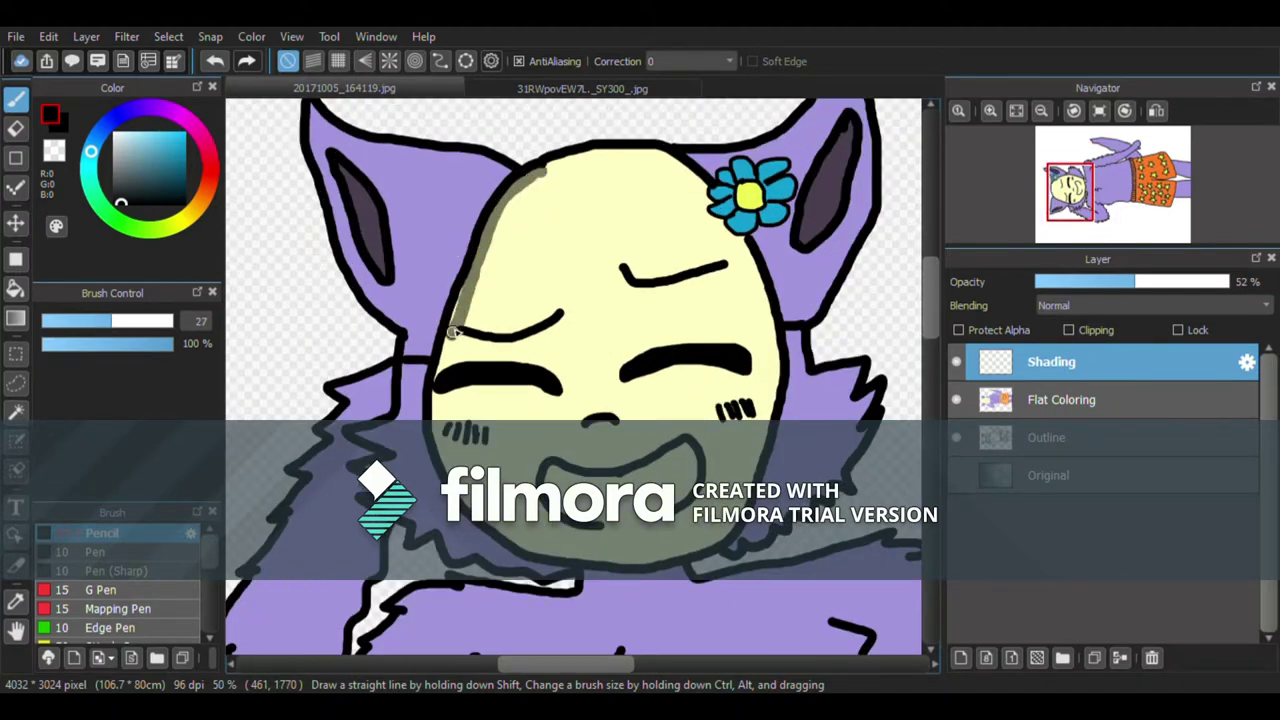
left_click_drag(445, 468, 510, 538)
left_click_drag(444, 370, 444, 470)
left_click_drag(540, 550, 634, 560)
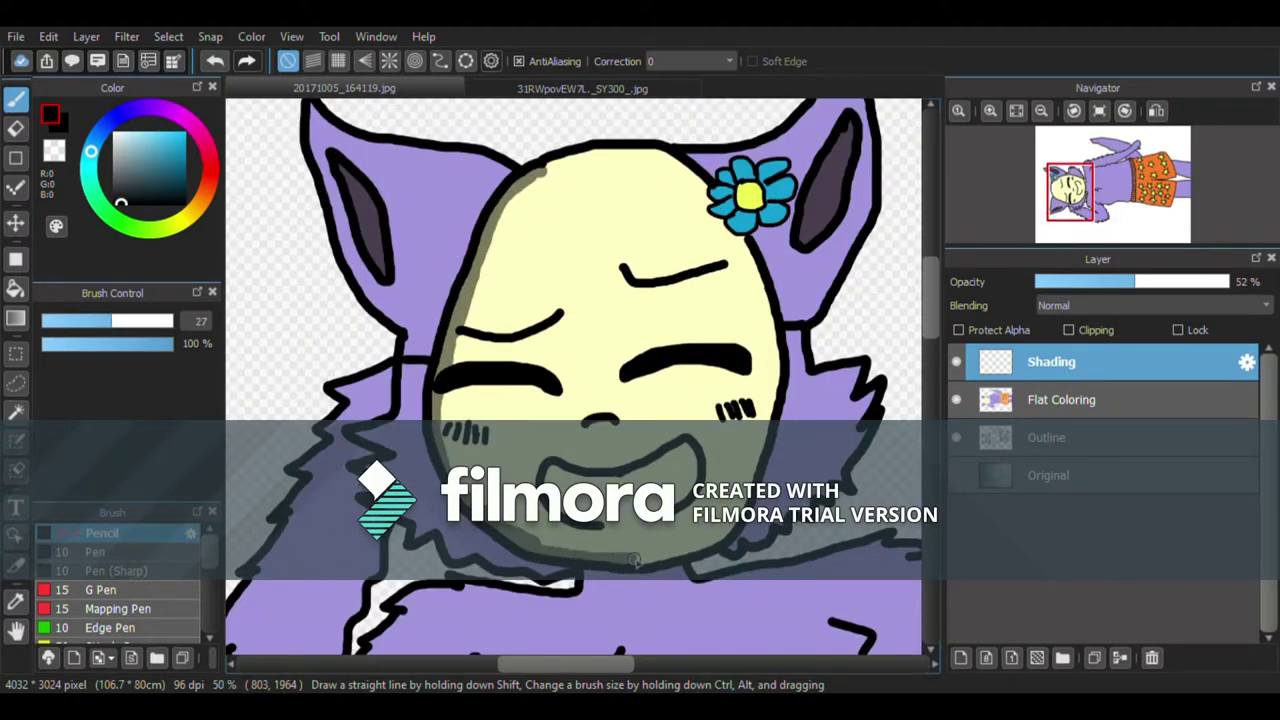
left_click_drag(758, 455, 757, 282)
left_click_drag(536, 172, 621, 148)
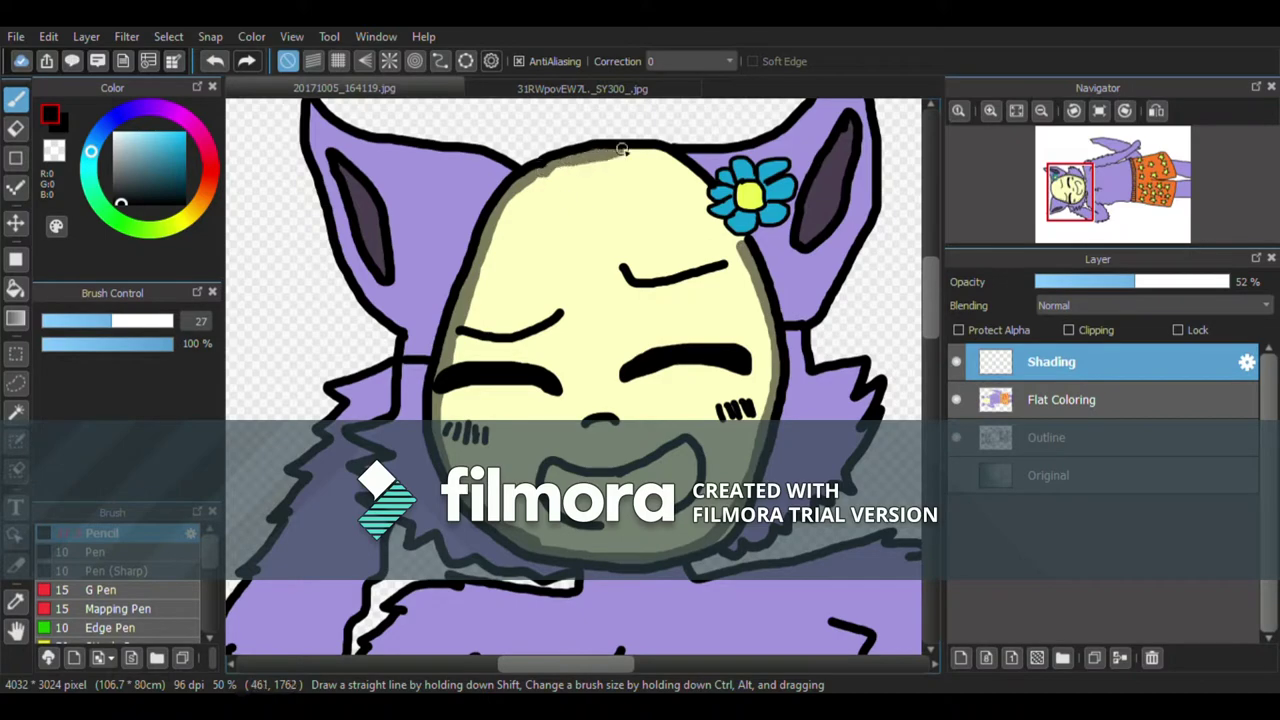
Step: Erase the face shading that overlaps the flower petals with a size 10 eraser
scroll(720, 228, "down", 2)
scroll(700, 431, "up", 3)
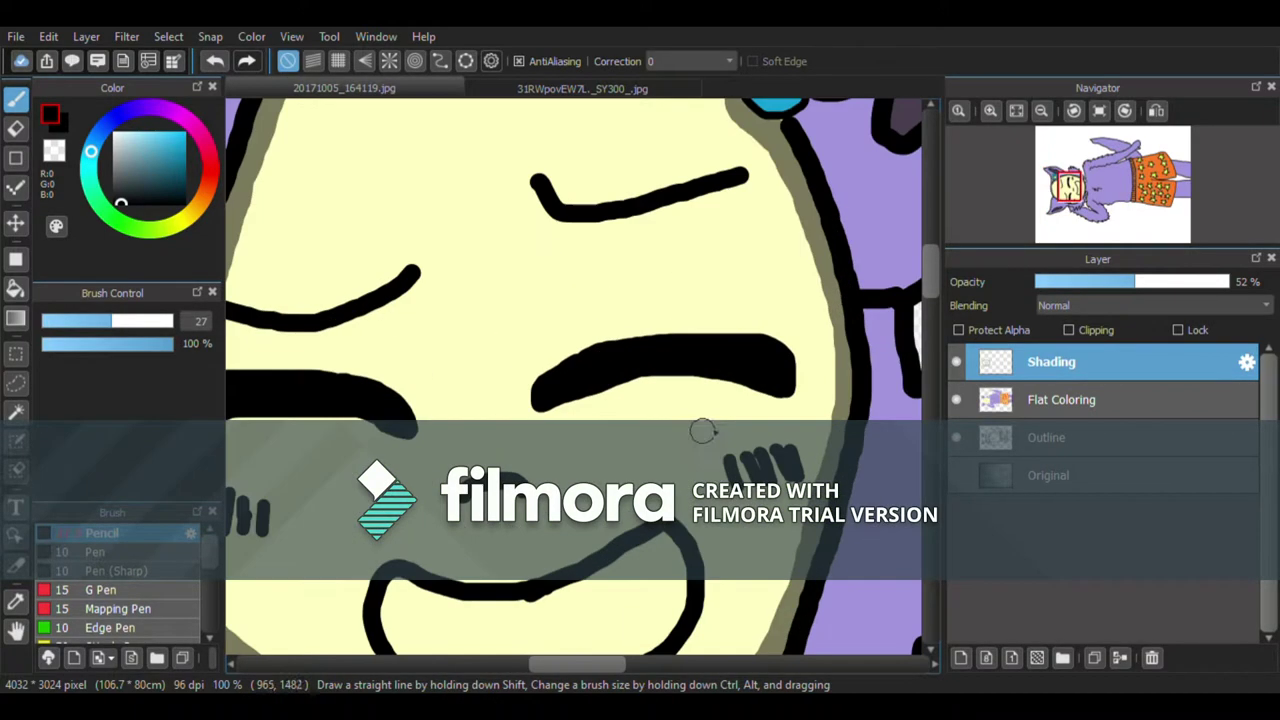
scroll(760, 380, "up", 2)
key("e")
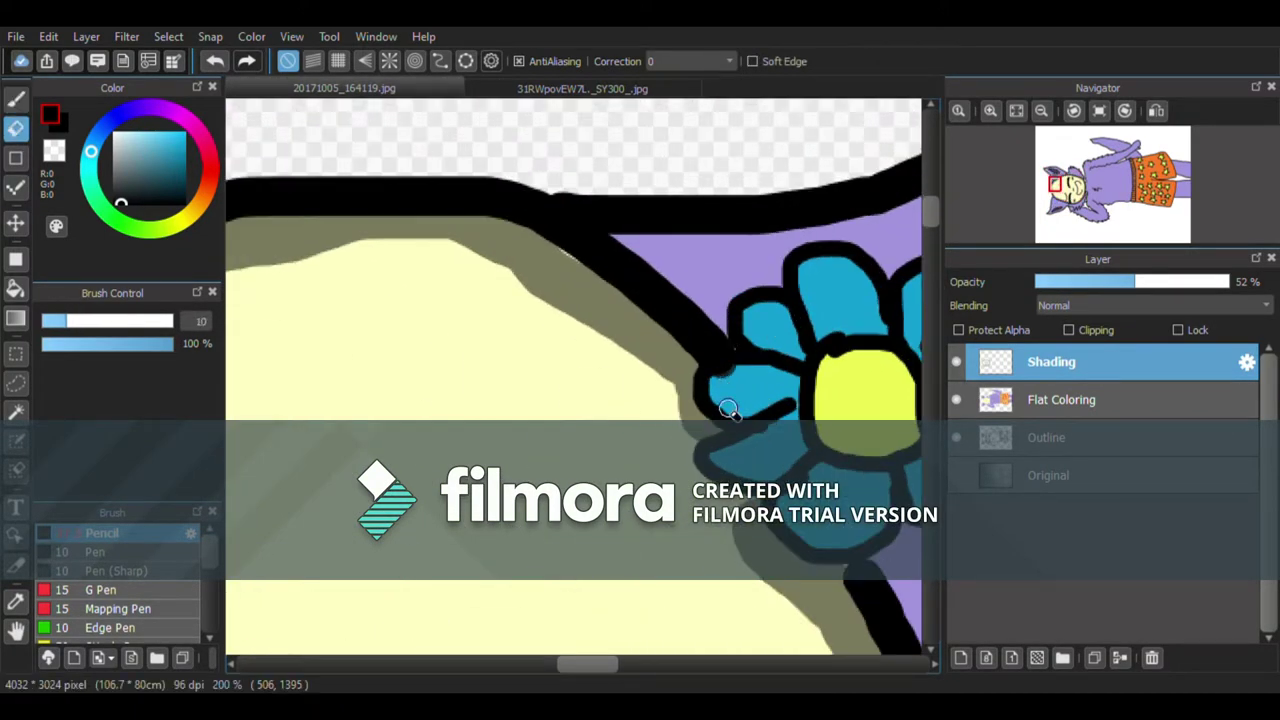
left_click_drag(728, 410, 448, 410)
Step: Shade the edges of the blue flower petals with a size 11.9 brush
key("p")
mouse_move(540, 340)
left_mouse_down()
mouse_move(586, 294)
mouse_move(661, 277)
mouse_move(708, 349)
mouse_move(704, 410)
left_mouse_up()
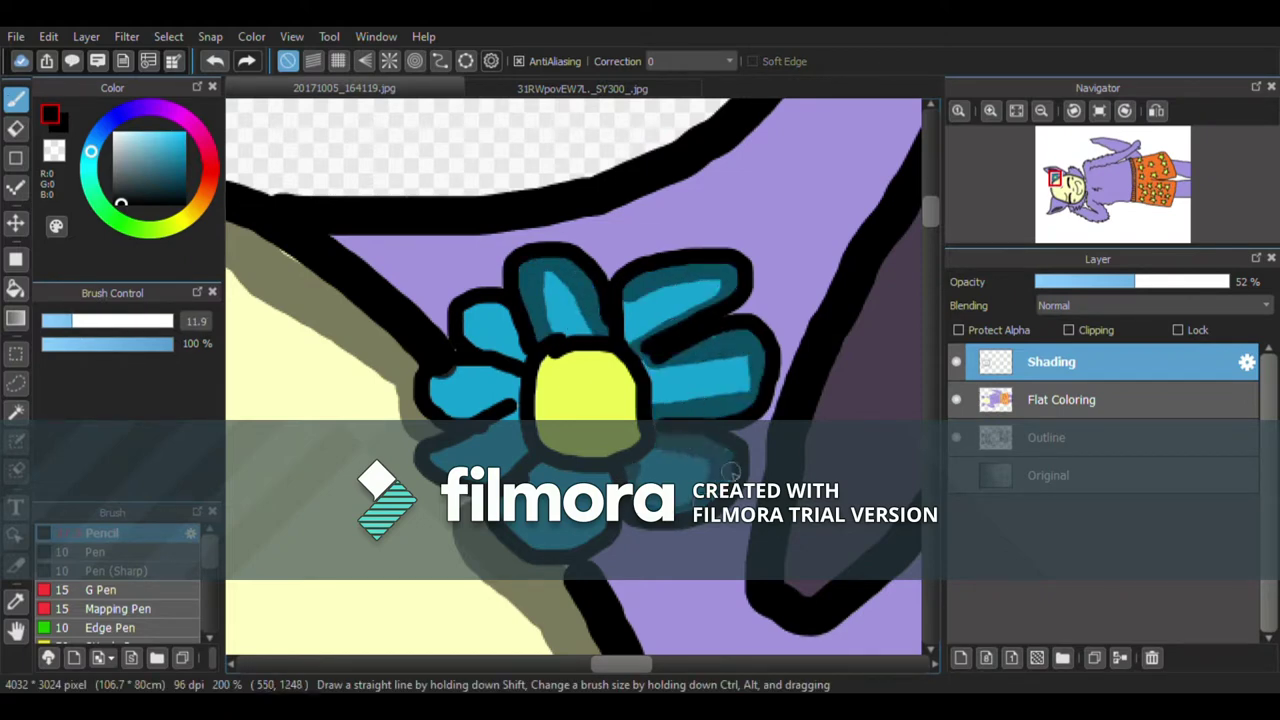
mouse_move(517, 379)
left_mouse_down()
mouse_move(523, 349)
mouse_move(517, 360)
left_mouse_up()
Step: Shade the upper and outer edges of the left ear with a size 21 brush, filling the outlined areas
scroll(517, 360, "down", 3)
left_click(86, 321)
left_click(97, 321)
scroll(450, 300, "down", 2)
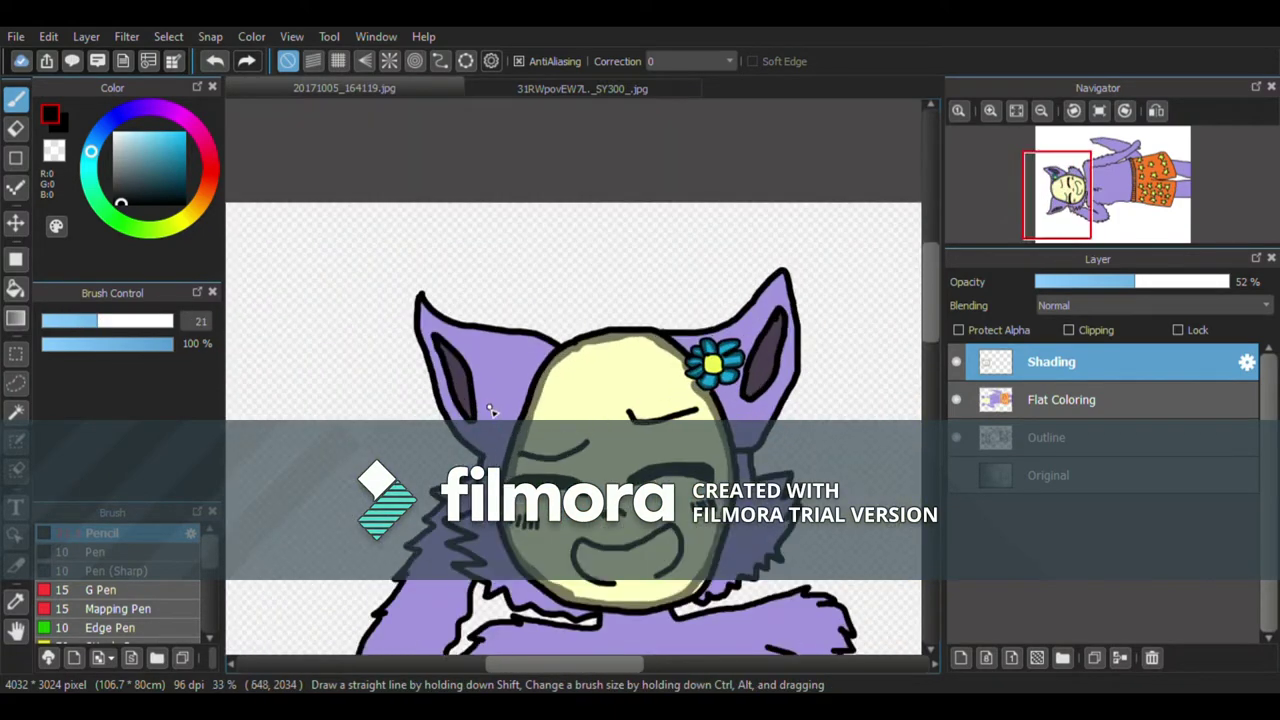
mouse_move(381, 255)
left_mouse_down()
mouse_move(580, 325)
mouse_move(404, 313)
left_mouse_up()
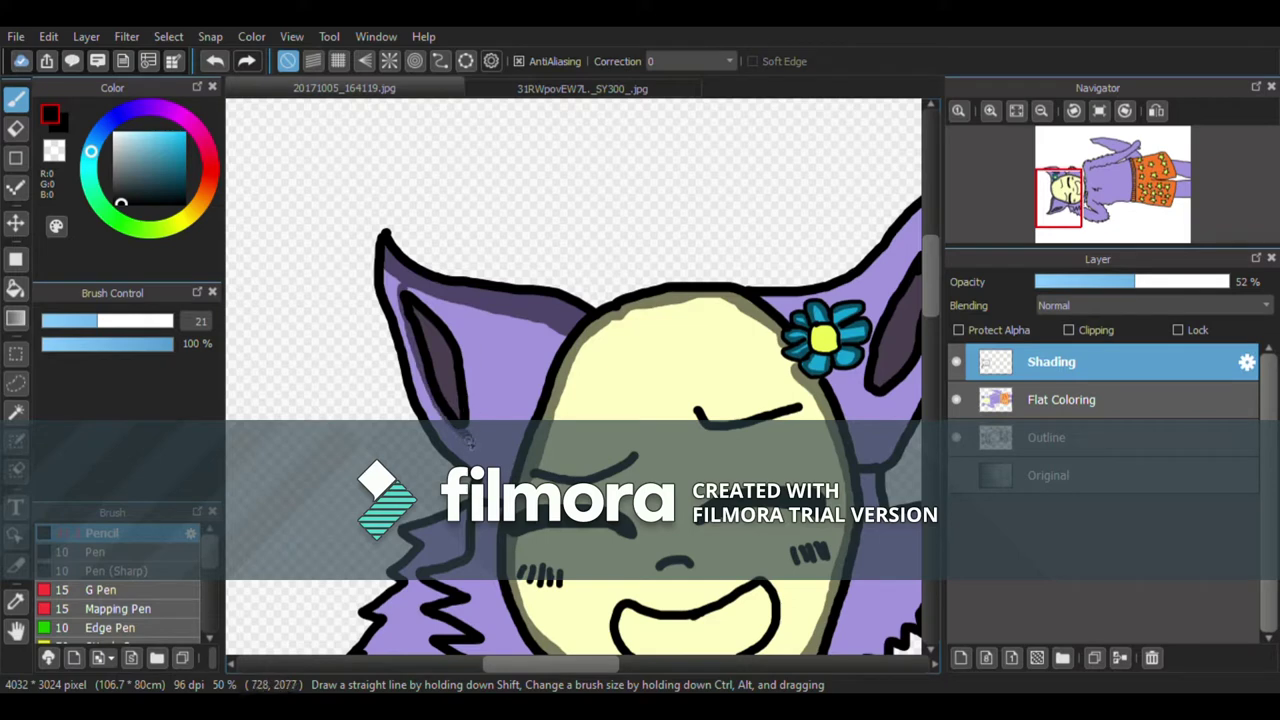
left_click(15, 259)
left_click(15, 288)
Step: Outline the shadow around the inner part of the right ear and fill its outer side with black
mouse_move(511, 664)
left_mouse_down()
mouse_move(571, 666)
mouse_move(531, 664)
left_mouse_up()
key("p")
mouse_move(797, 268)
left_mouse_down()
mouse_move(815, 325)
mouse_move(797, 374)
left_mouse_up()
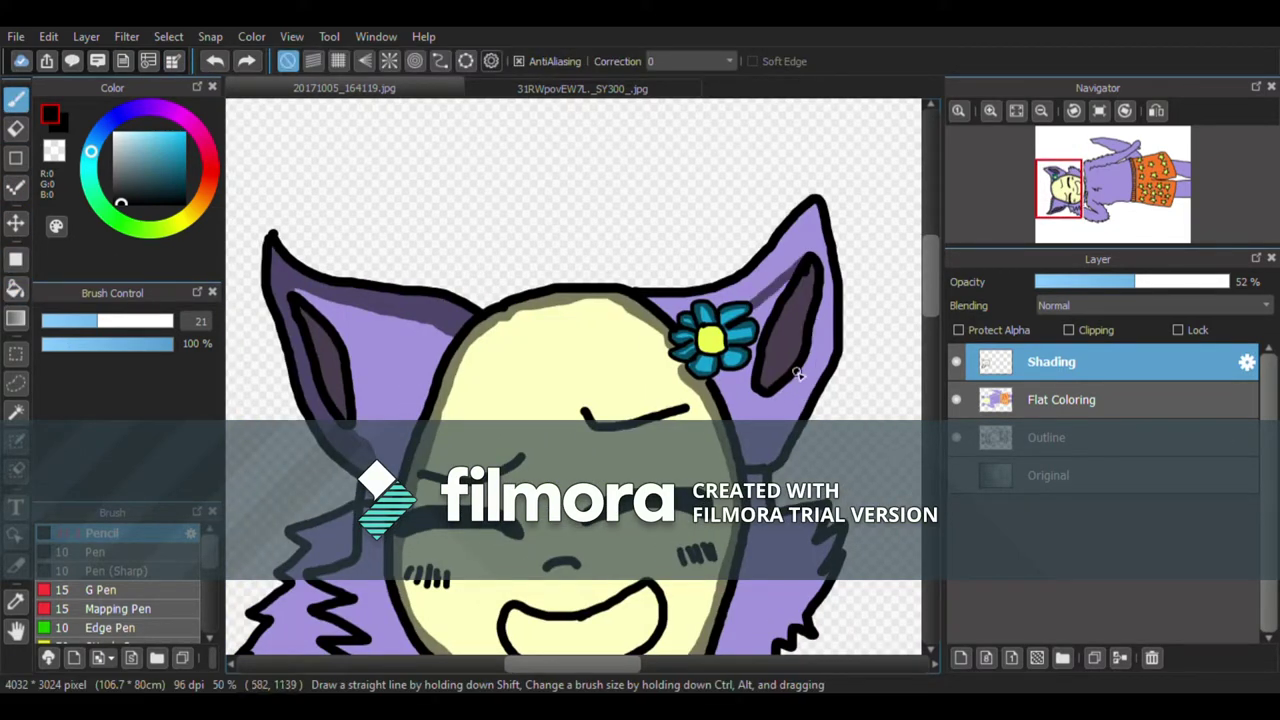
key("g")
left_click(829, 334)
scroll(920, 334, "down", 4)
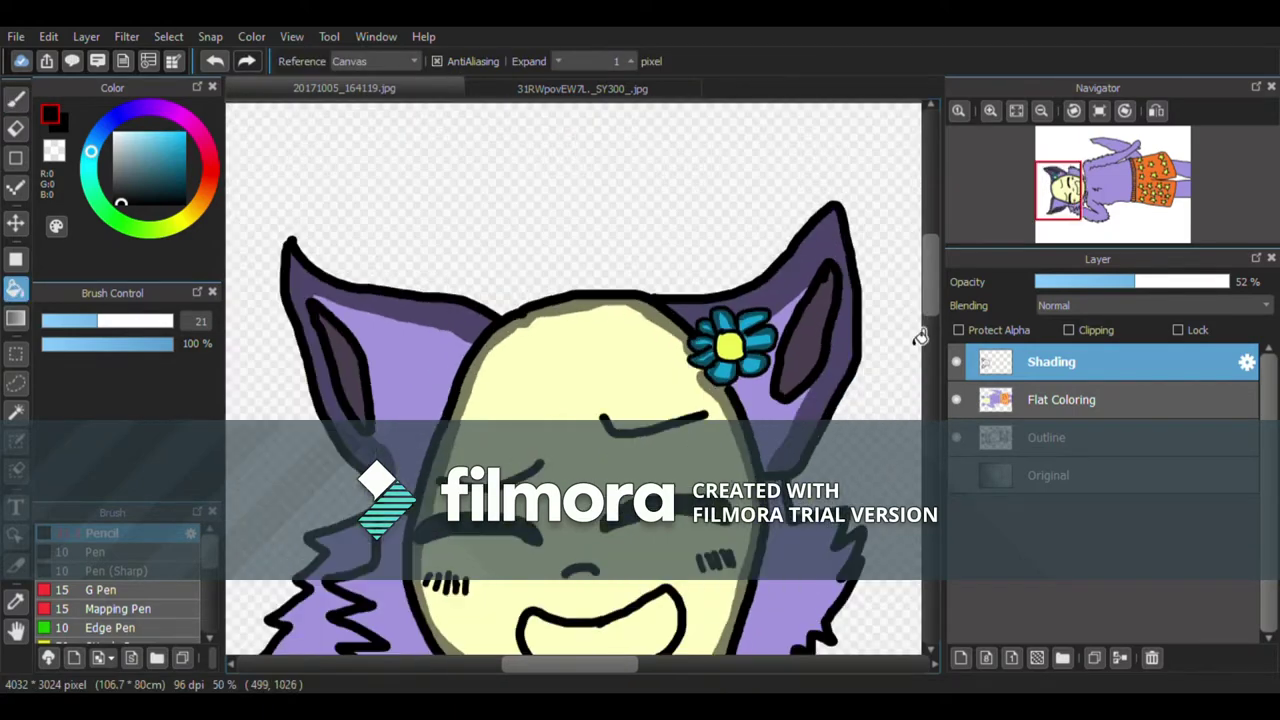
Step: Shade below the left ear and along the jagged fur beside the left cheek
left_click(17, 113)
left_click_drag(388, 228, 384, 312)
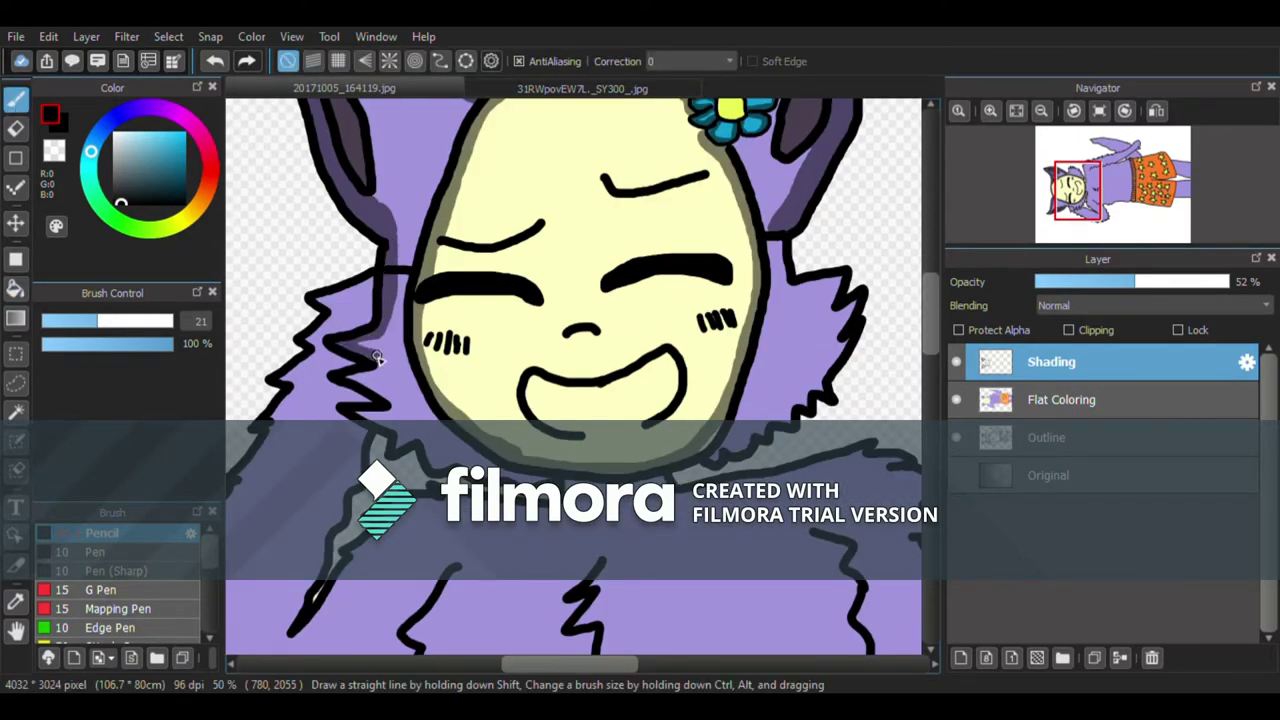
mouse_move(377, 358)
left_mouse_down()
mouse_move(349, 376)
mouse_move(388, 395)
left_mouse_up()
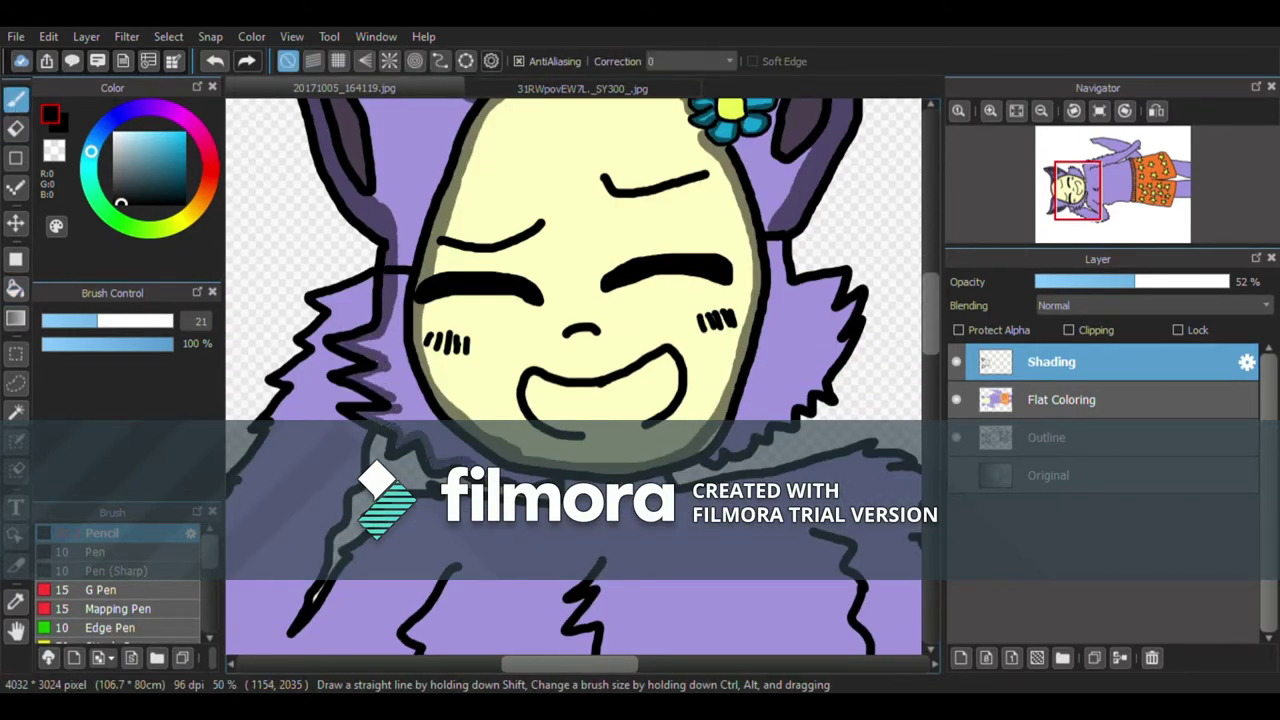
Step: Shade the inside edge of the jagged fur beside the right cheek
scroll(713, 298, "down", 3)
scroll(713, 298, "up", 3)
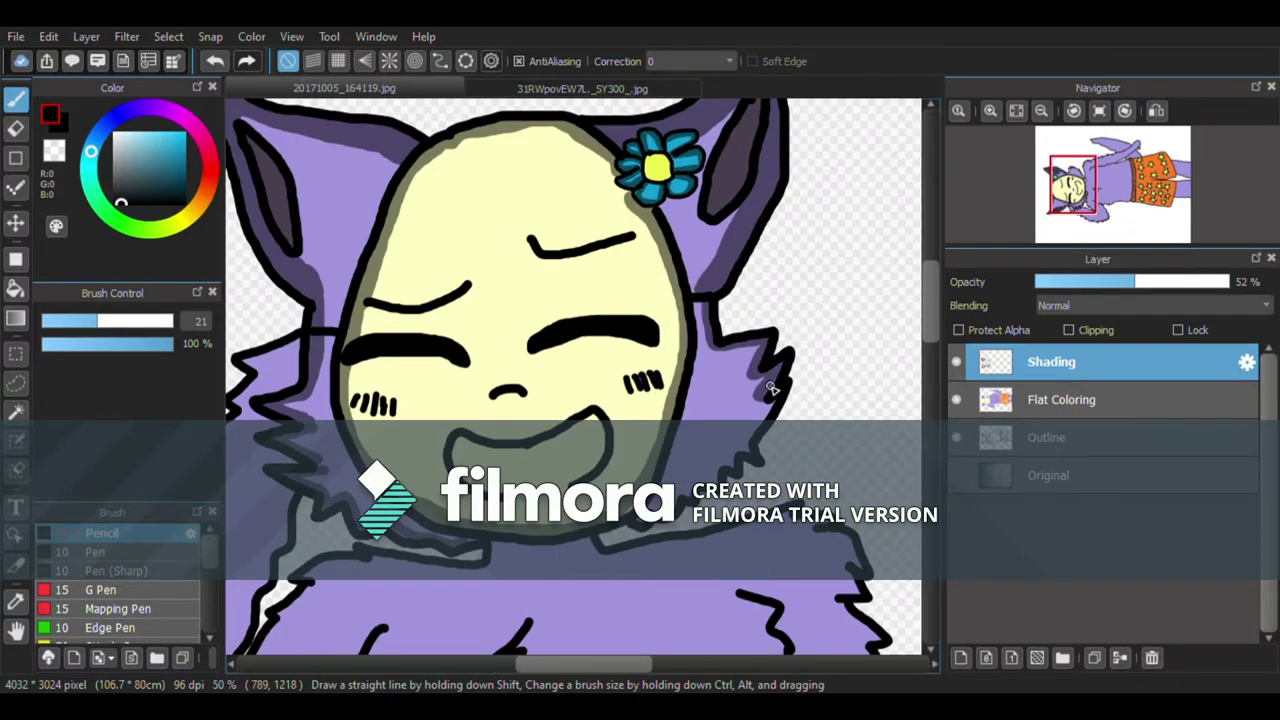
scroll(655, 506, "up", 2)
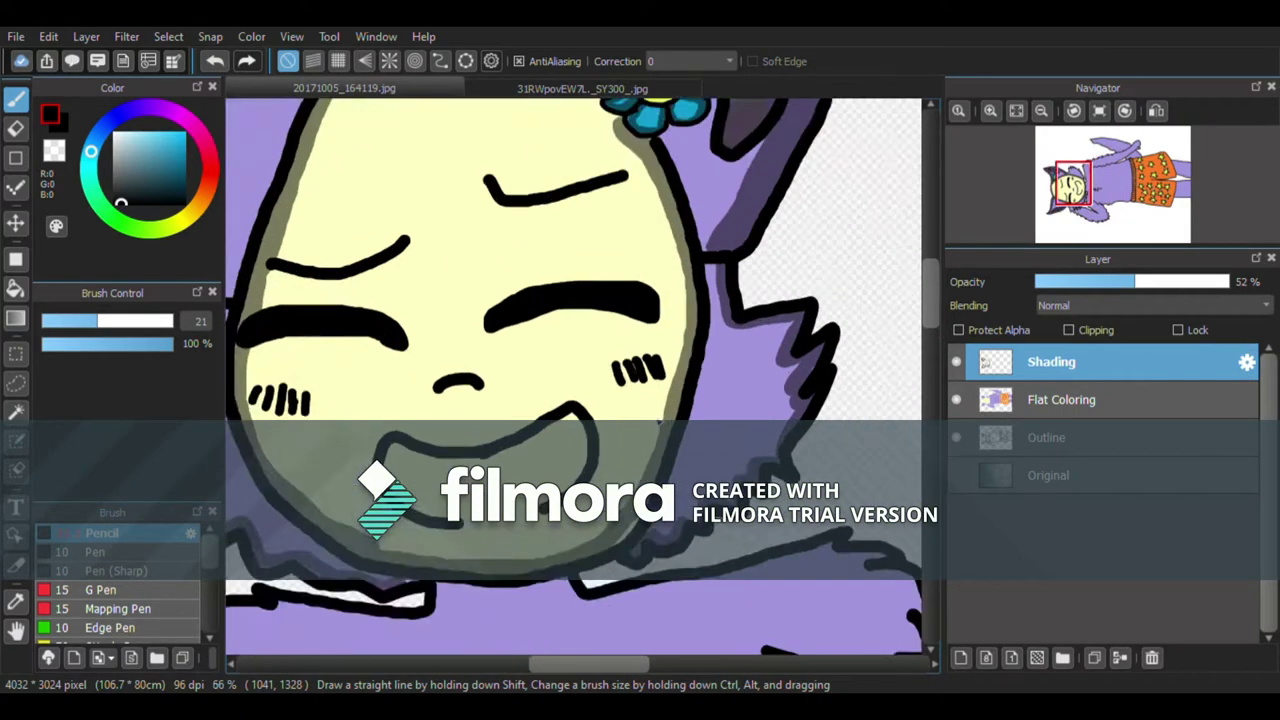
scroll(560, 510, "down", 3)
Step: Paint shading under the chin and along the neckline with a size 26 brush
scroll(425, 512, "up", 2)
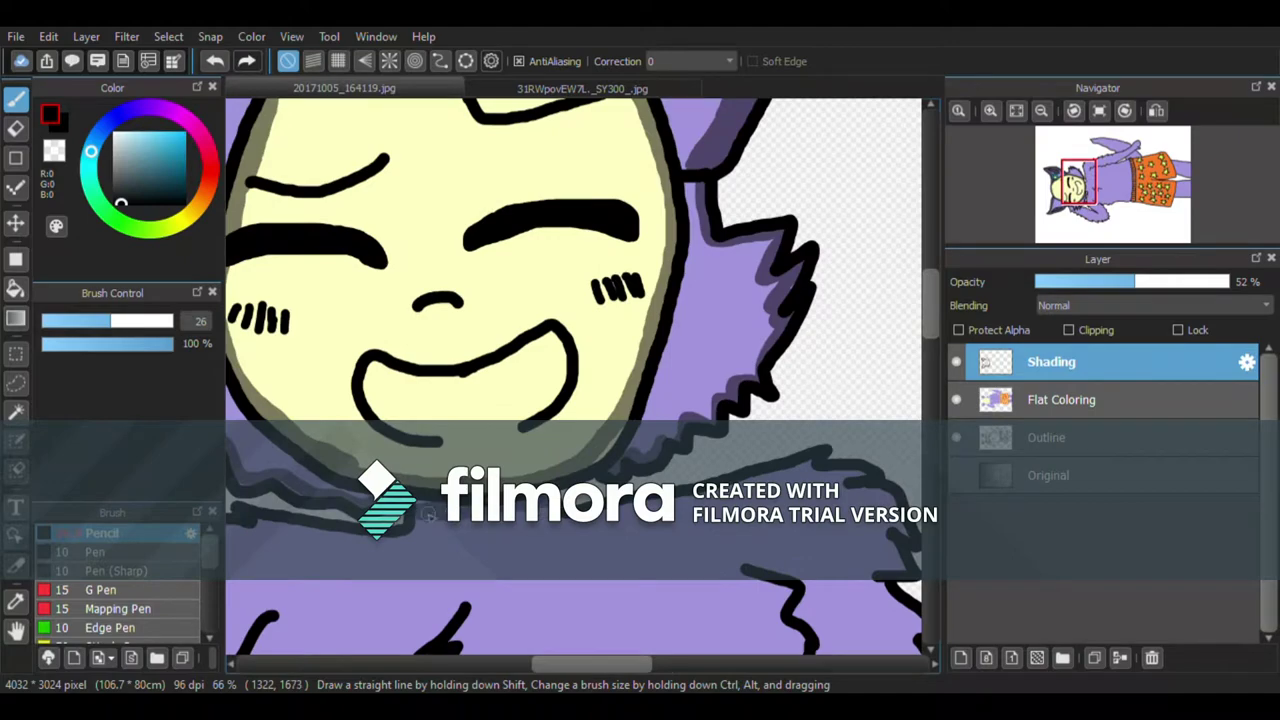
scroll(425, 512, "down", 3)
scroll(616, 385, "up", 2)
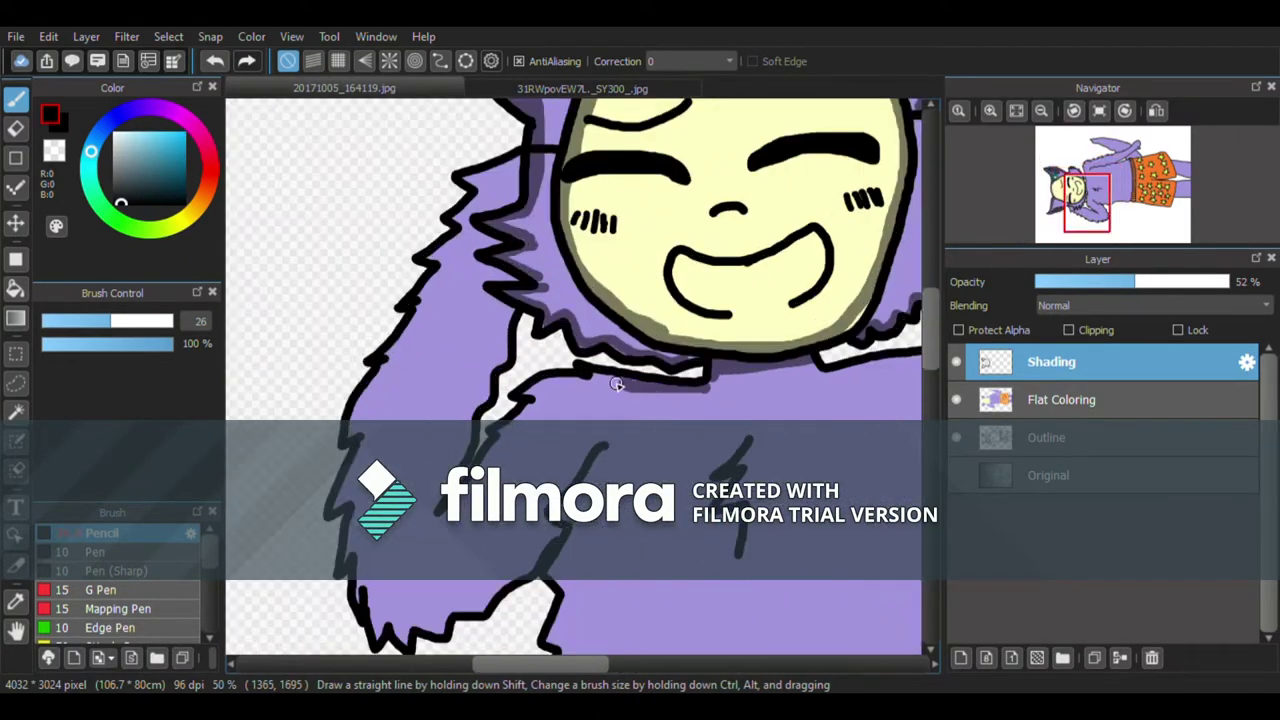
Step: Outline a shadow along the inner side of the raised arm and fill it with black
left_click_drag(482, 249, 440, 530)
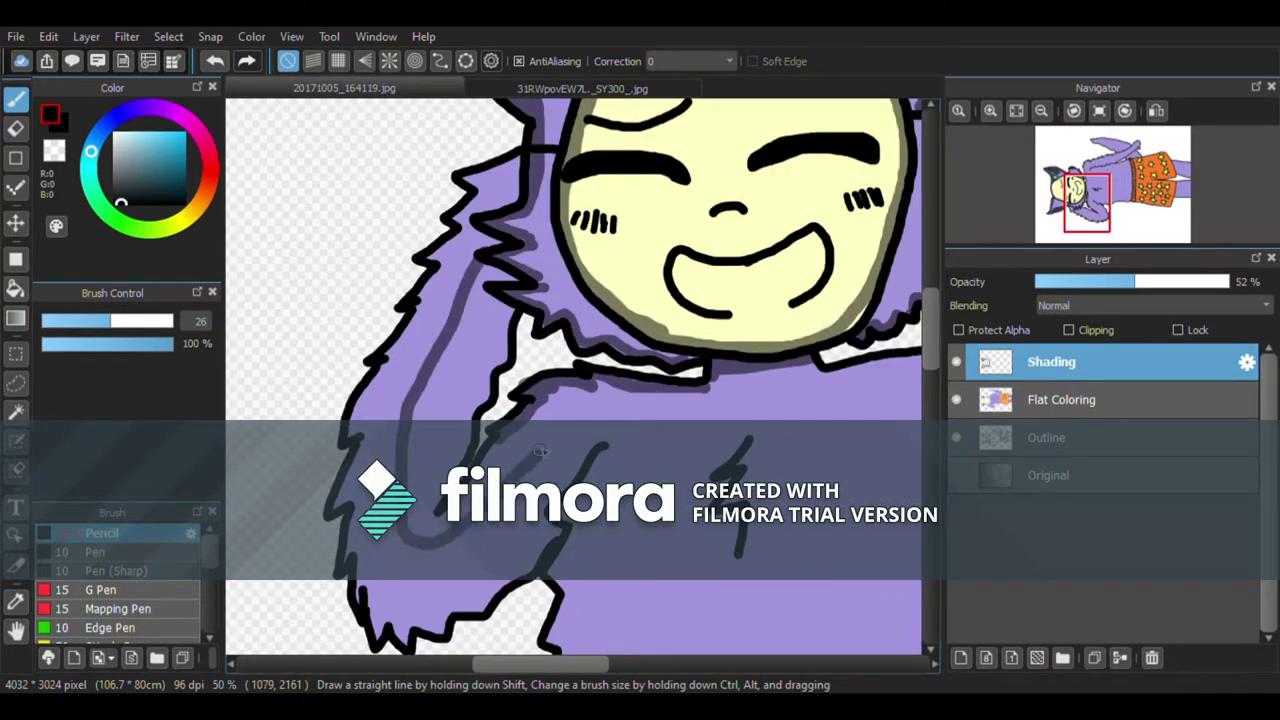
key("g")
left_click(450, 380)
scroll(249, 217, "down", 1)
key("p")
Step: Outline a shadow from the right shoulder down the lowered arm and fill its outer side with black
scroll(518, 500, "down", 2)
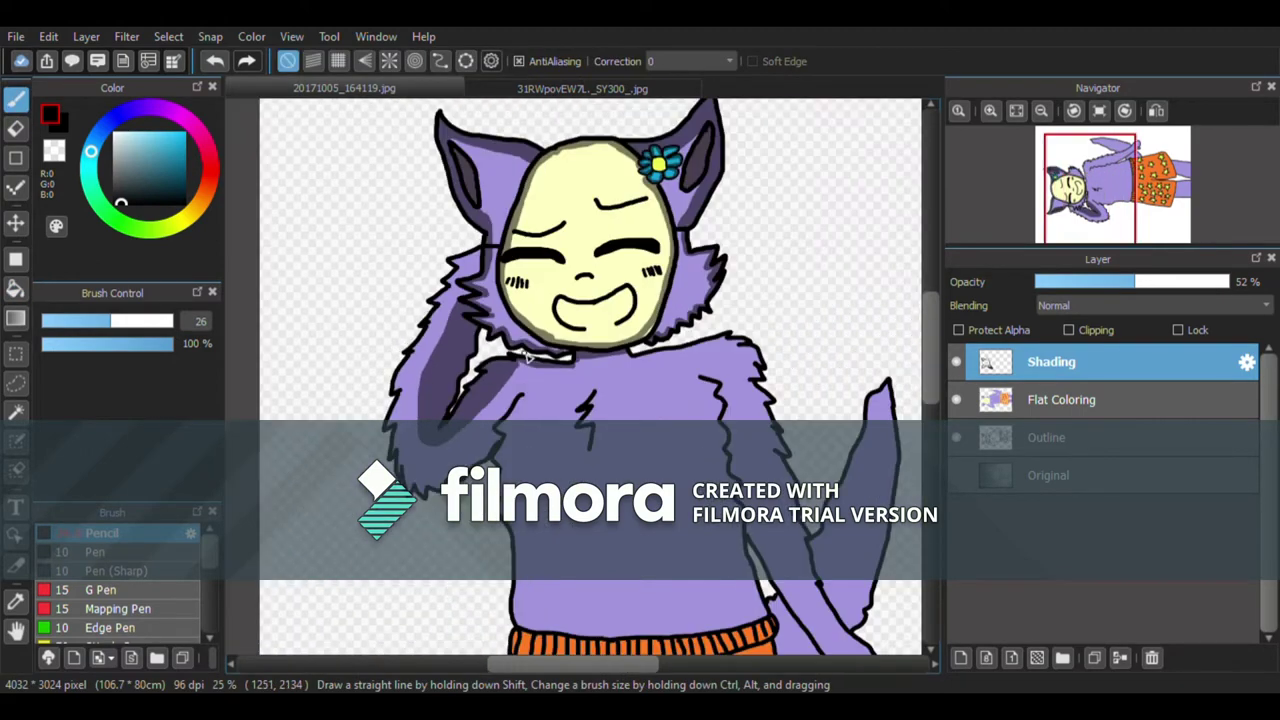
scroll(625, 364, "up", 3)
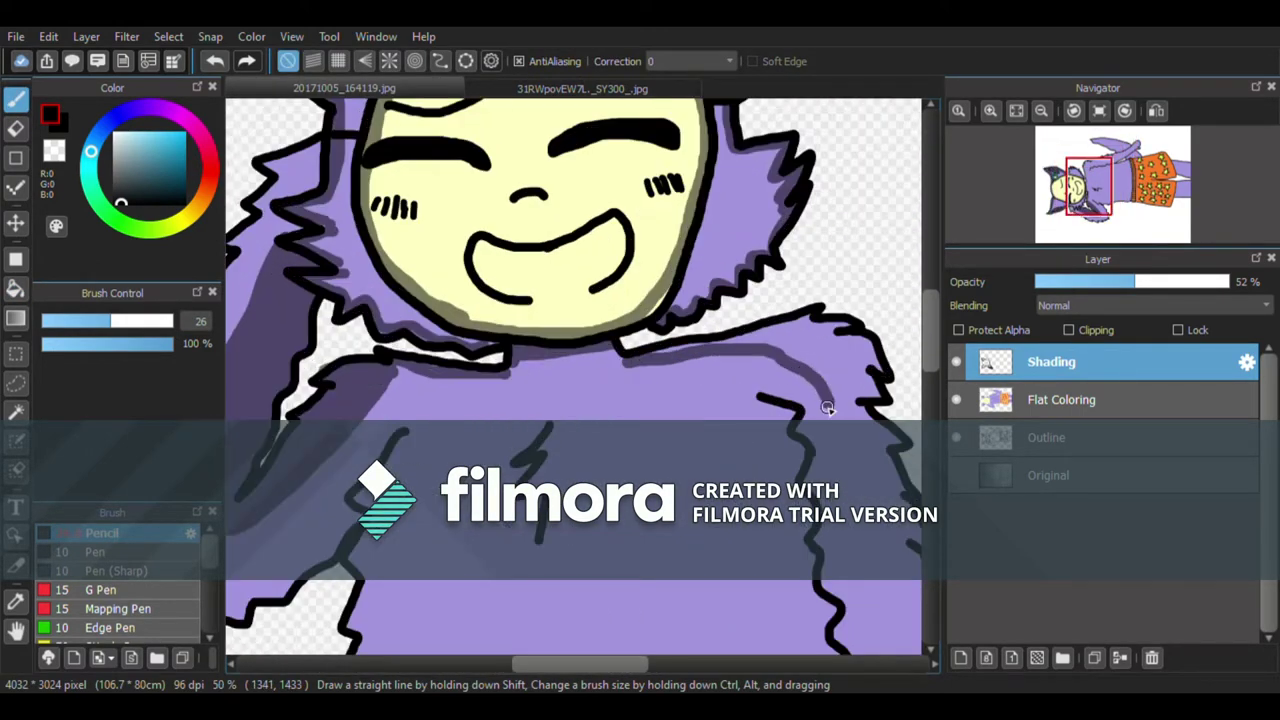
scroll(625, 364, "down", 2)
scroll(557, 469, "up", 1)
left_click_drag(558, 470, 600, 590)
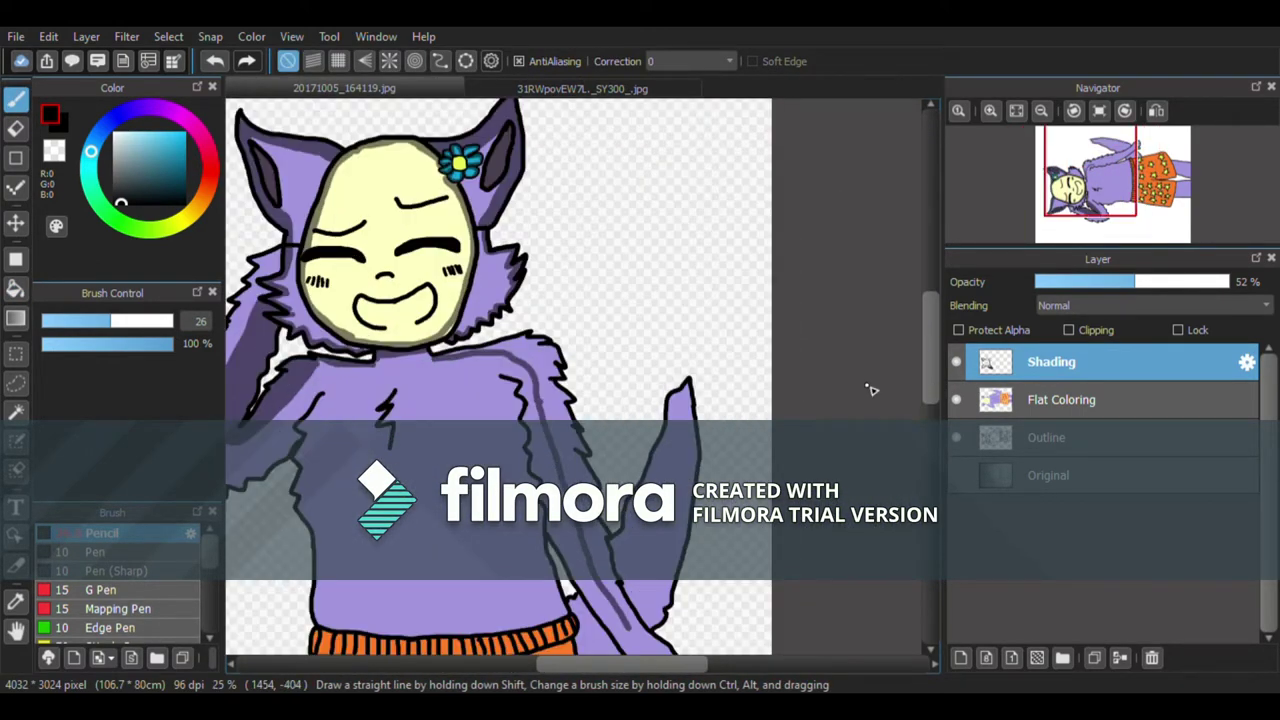
scroll(632, 515, "down", 2)
key("g")
left_click(575, 380)
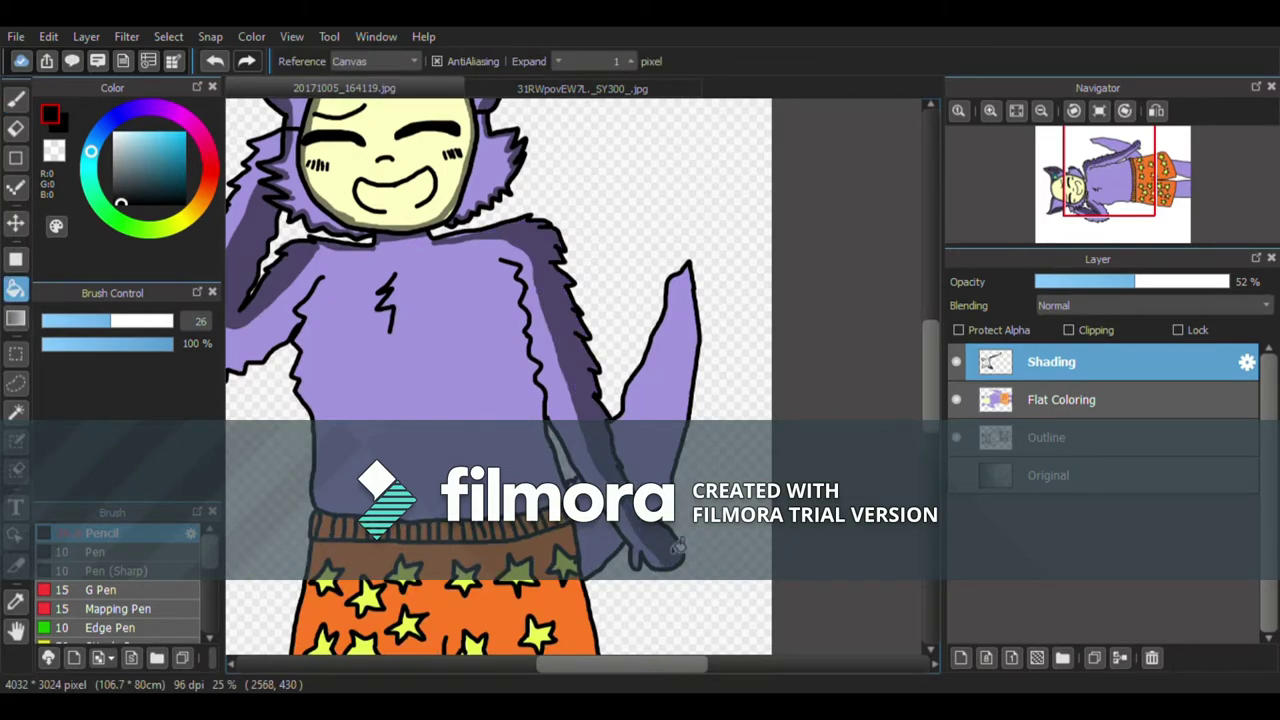
Step: Paint shading around the zigzag fur mark on the chest
scroll(700, 300, "up", 1)
key("b")
scroll(700, 350, "up", 3)
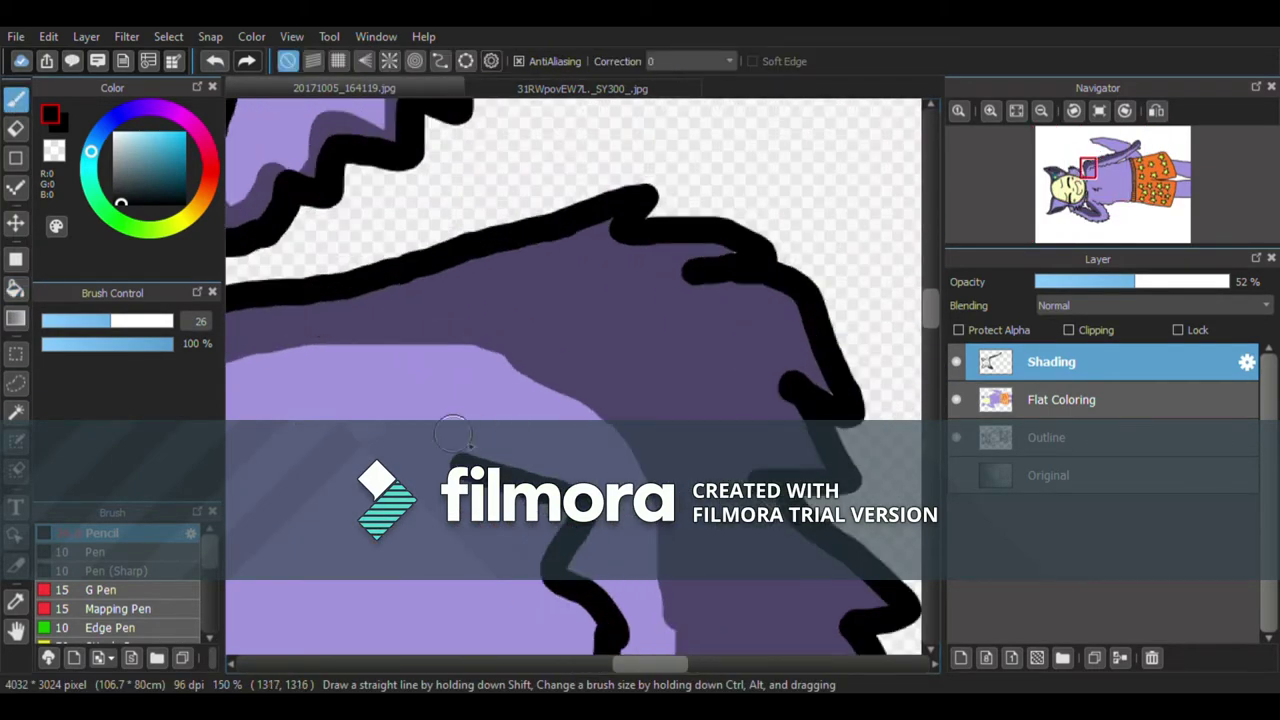
scroll(652, 349, "down", 3)
scroll(505, 460, "up", 2)
left_click_drag(505, 372, 447, 408)
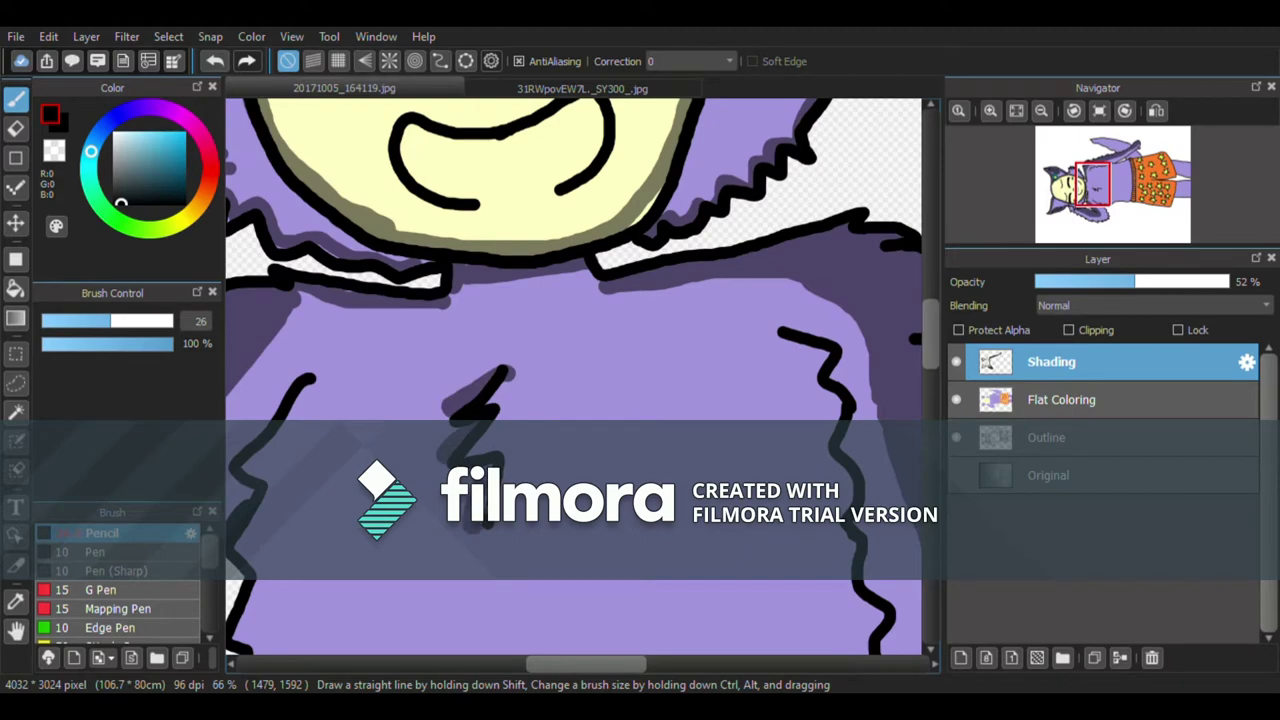
left_click_drag(490, 450, 509, 366)
Step: Draw shadow boundaries down both sides of the torso and fill the left strip with black
scroll(509, 366, "down", 2)
scroll(466, 157, "up", 1)
mouse_move(466, 157)
left_mouse_down()
mouse_move(449, 292)
mouse_move(490, 570)
left_mouse_up()
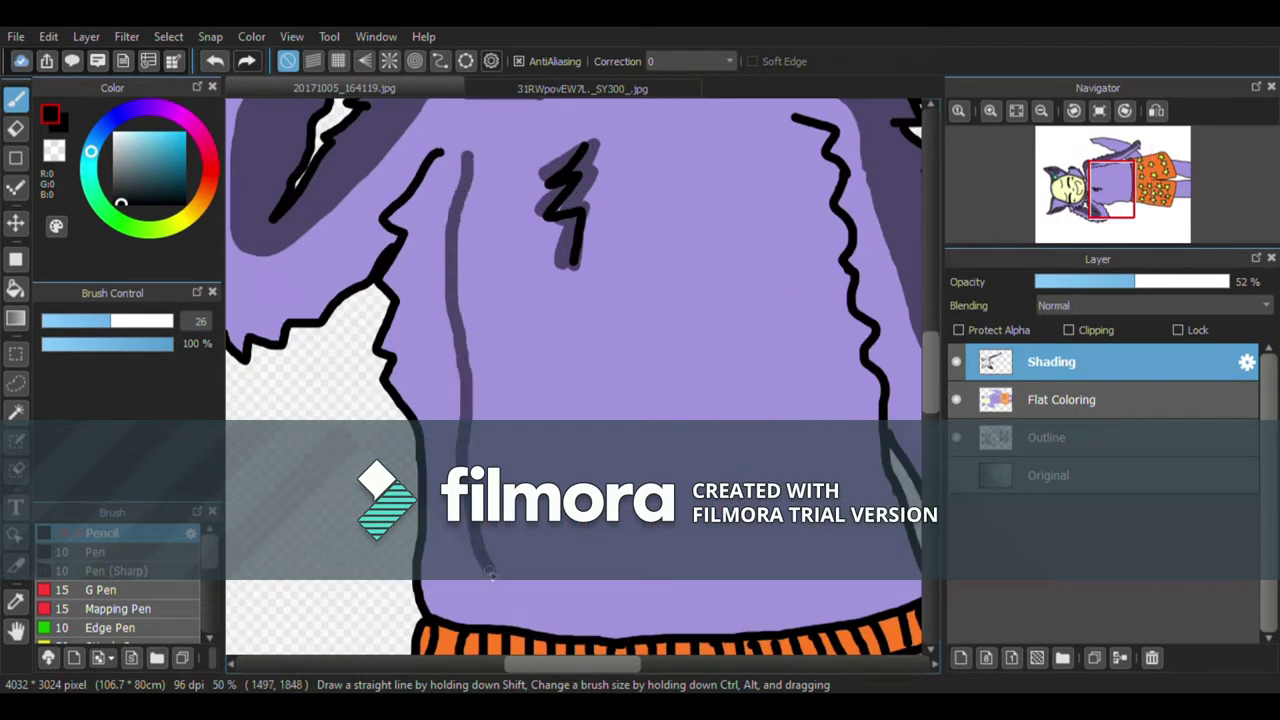
left_click_drag(779, 114, 795, 620)
key("g")
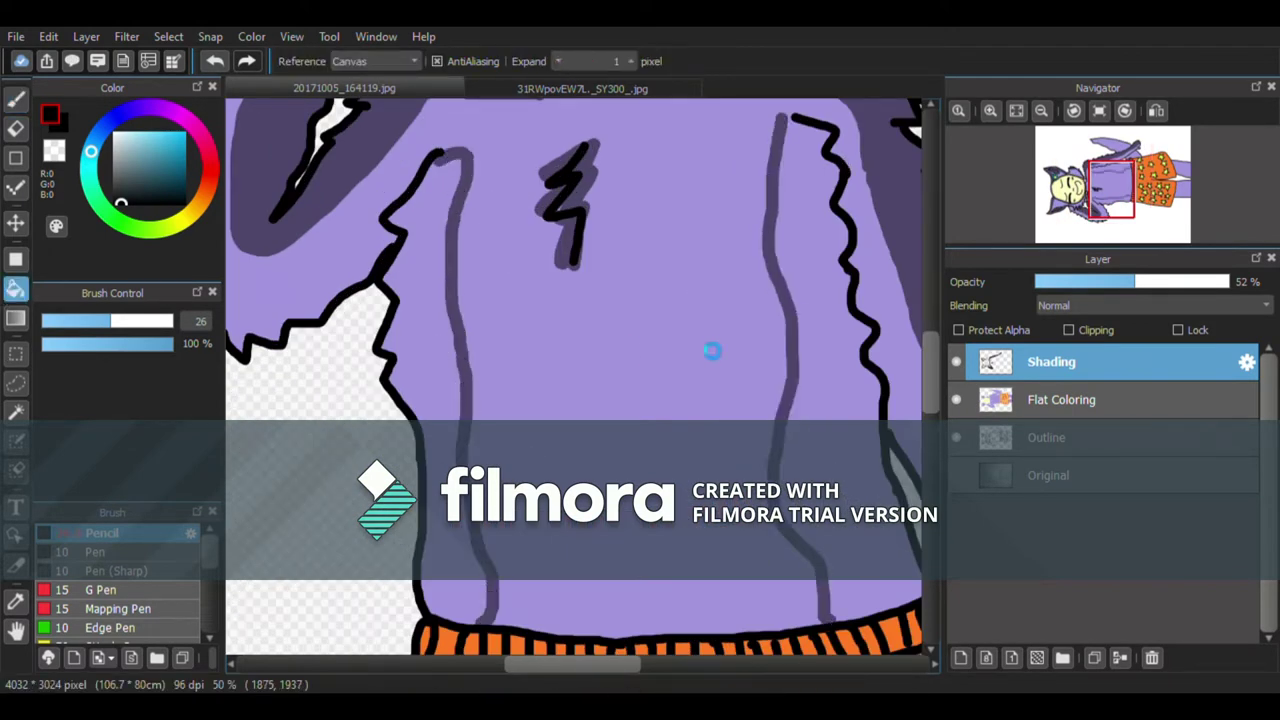
left_click(445, 330)
Step: Undo the last torso fill, then close the gap in the right shadow boundary and fill that strip
left_click(628, 323)
scroll(766, 282, "down", 2)
key("ctrl+z")
key("b")
scroll(880, 240, "up", 2)
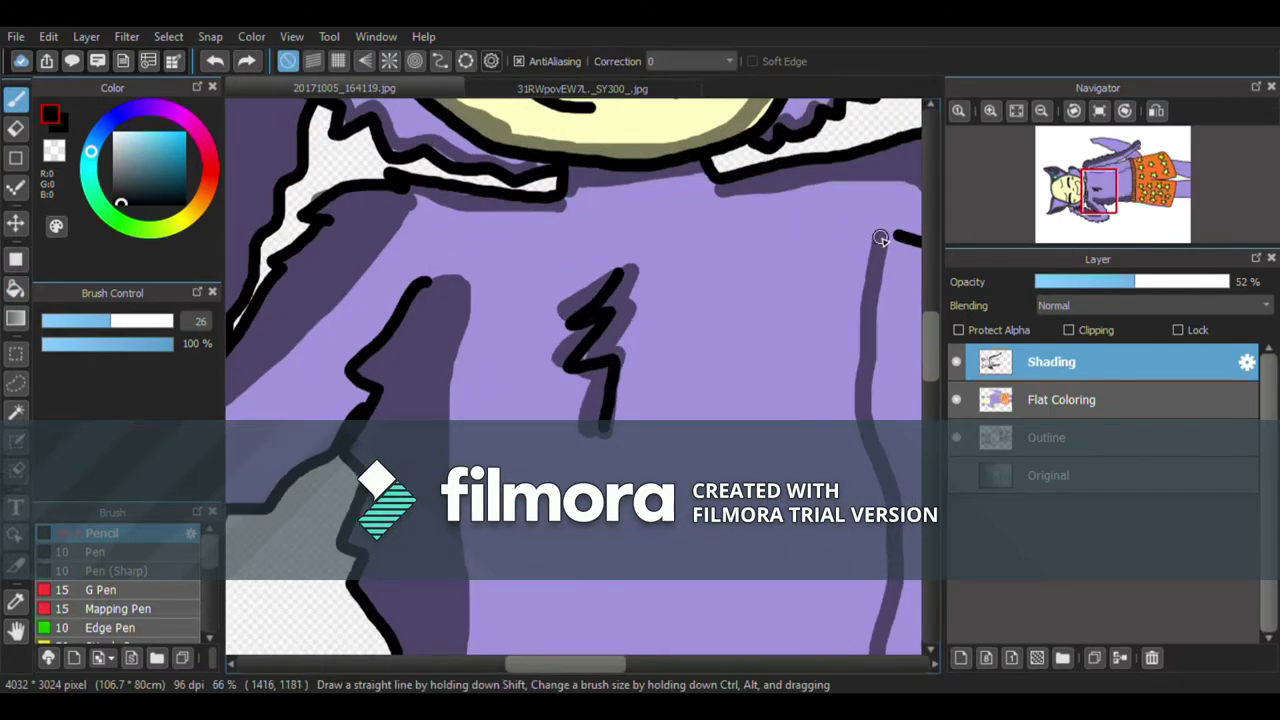
scroll(880, 240, "down", 2)
Step: Draw a shadow boundary along the tail and fill its shaded side, including the section behind the arm
left_click_drag(608, 665, 640, 666)
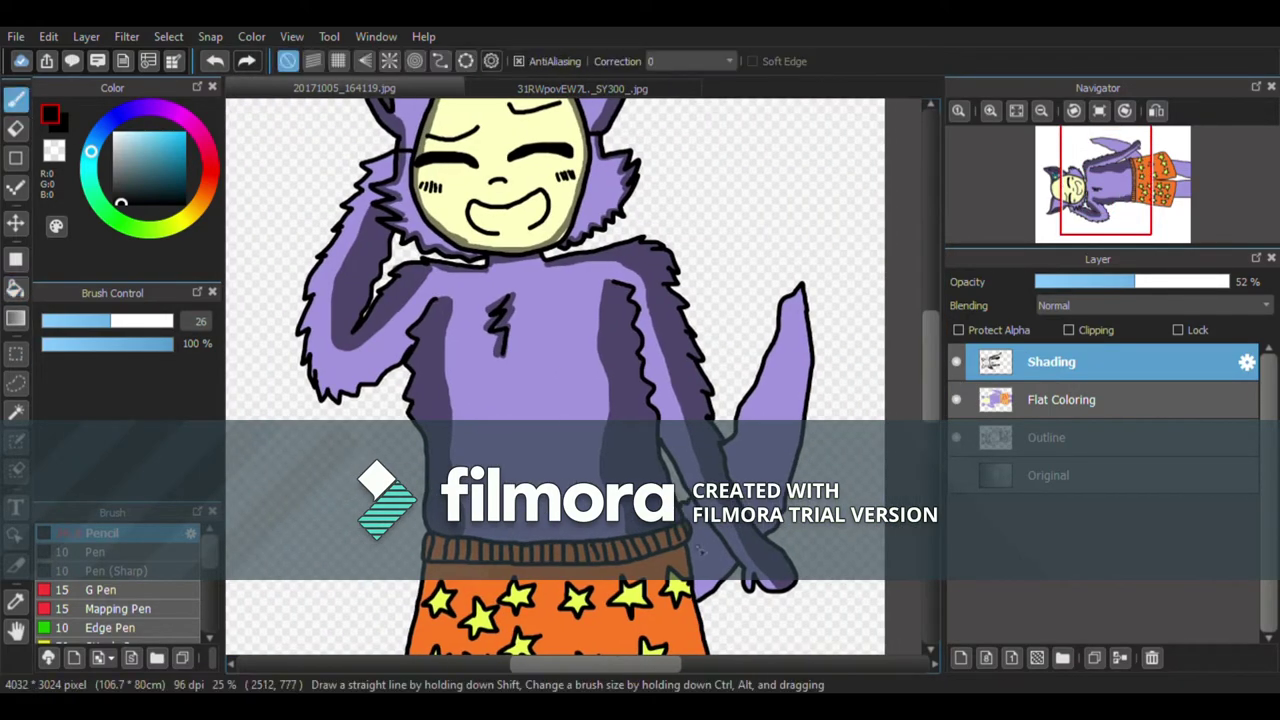
scroll(824, 307, "up", 1)
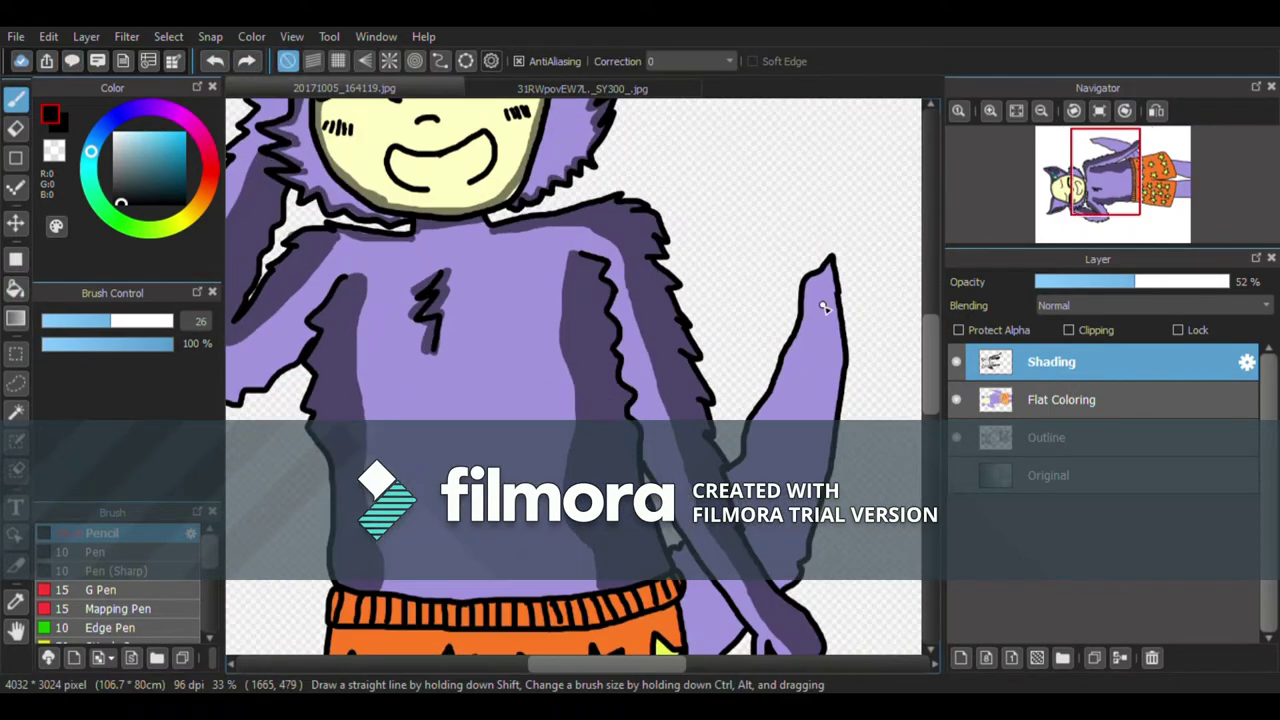
key("g")
left_click(722, 566)
key("ctrl+z")
key("b")
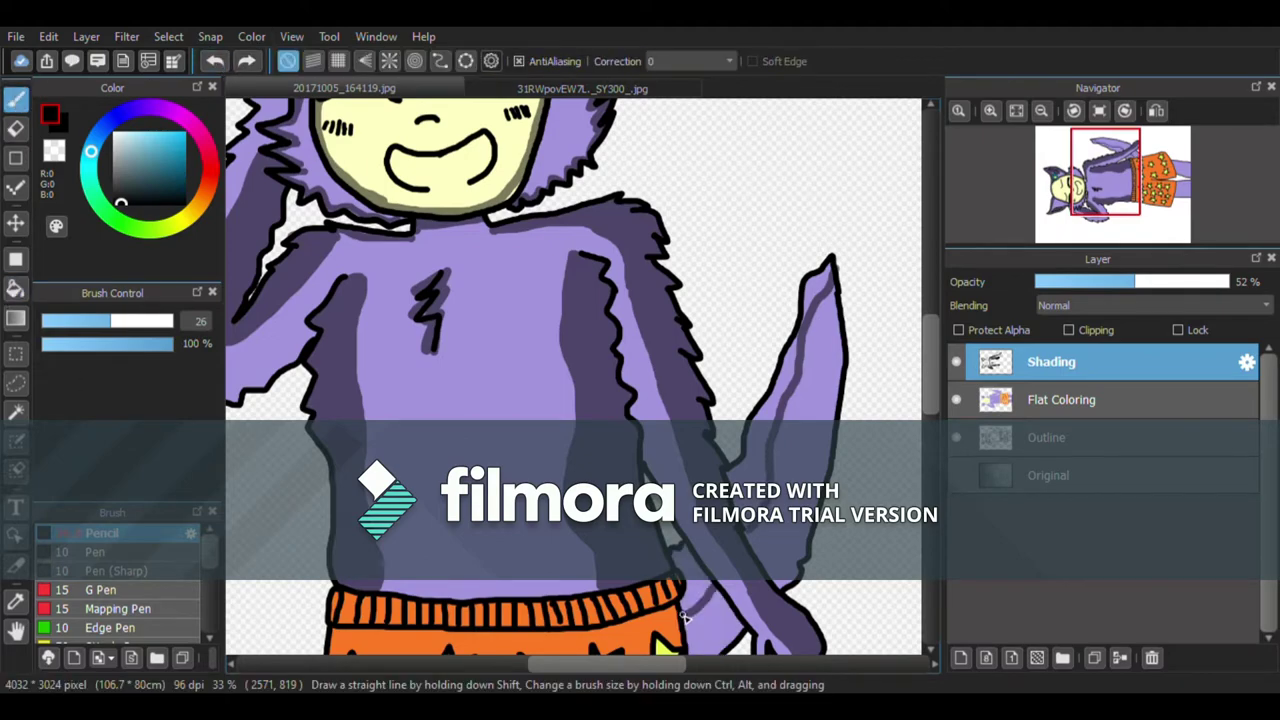
key("g")
left_click(730, 610)
left_click(956, 399)
left_click(956, 399)
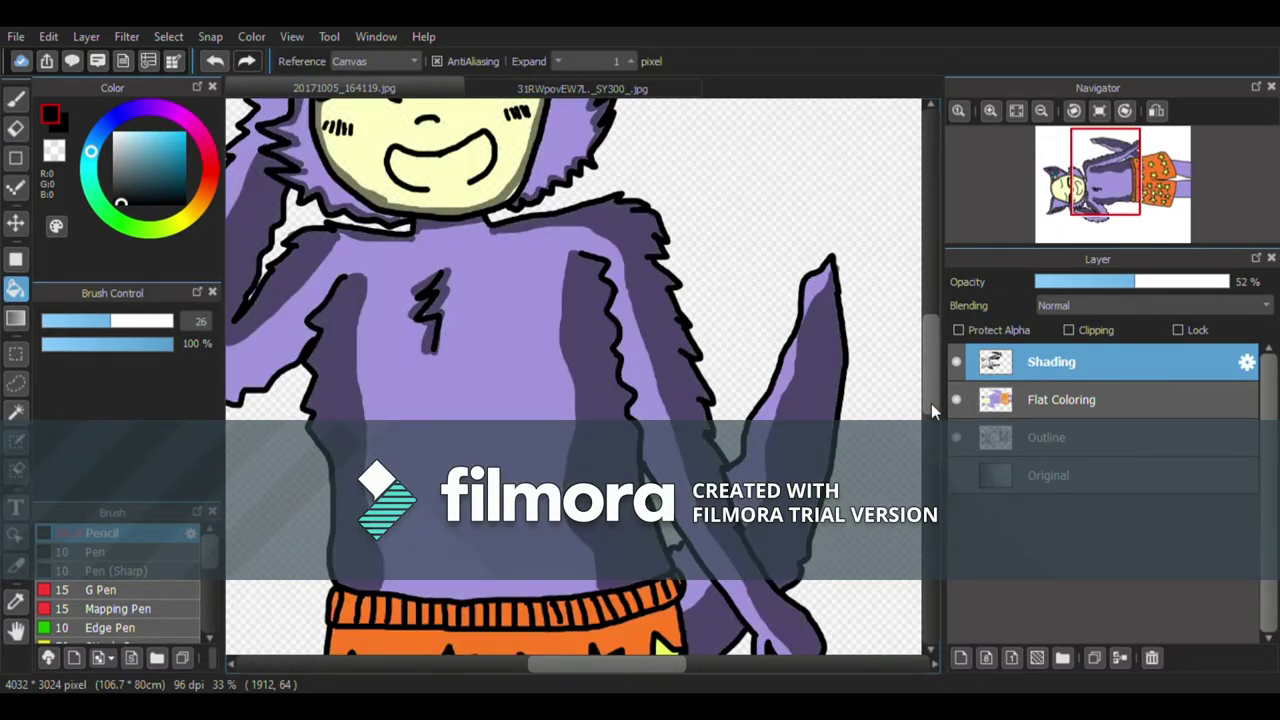
Step: Paint a band of shading along the lower part of the shorts' waistband
scroll(931, 410, "down", 3)
key("b")
mouse_move(396, 306)
left_mouse_down()
mouse_move(568, 305)
mouse_move(670, 296)
left_mouse_up()
Step: Draw shadow boundaries along the sides, hems and centre split of the shorts with a size 40 brush
scroll(670, 296, "down", 1)
left_click_drag(336, 270, 287, 522)
key("ctrl+z")
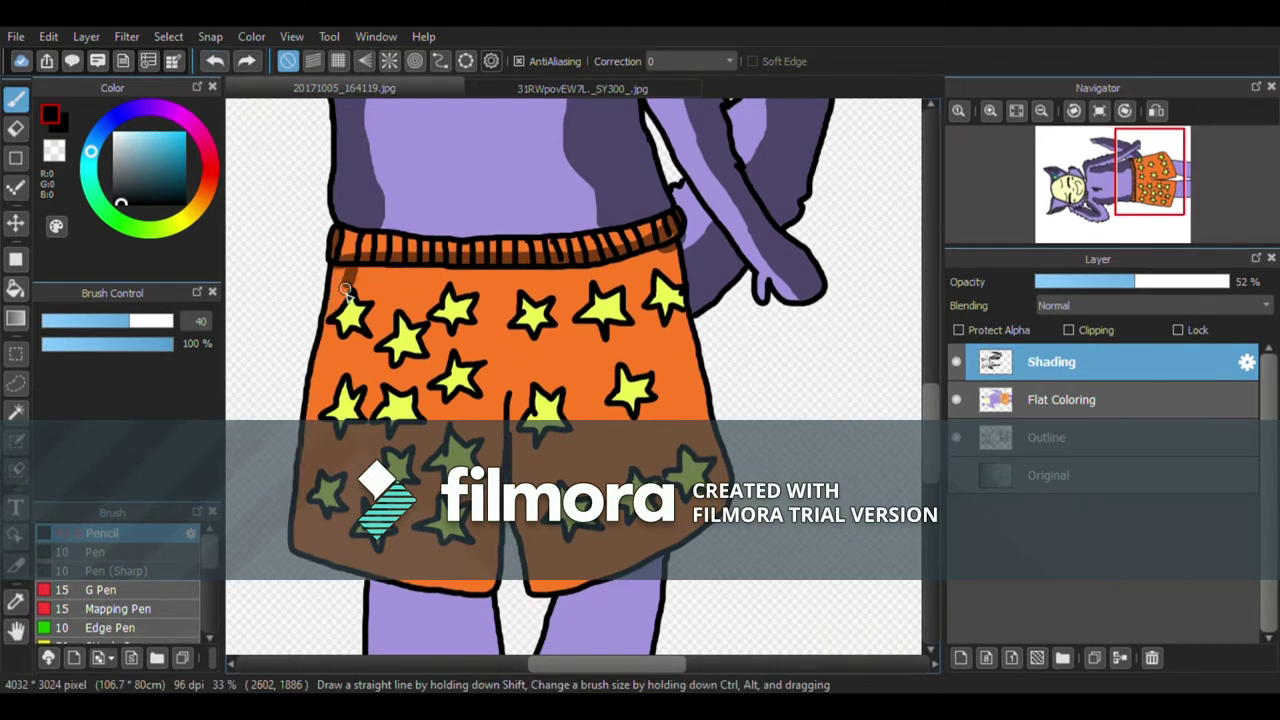
mouse_move(345, 275)
left_mouse_down()
mouse_move(455, 565)
mouse_move(550, 480)
mouse_move(693, 390)
mouse_move(652, 255)
left_mouse_up()
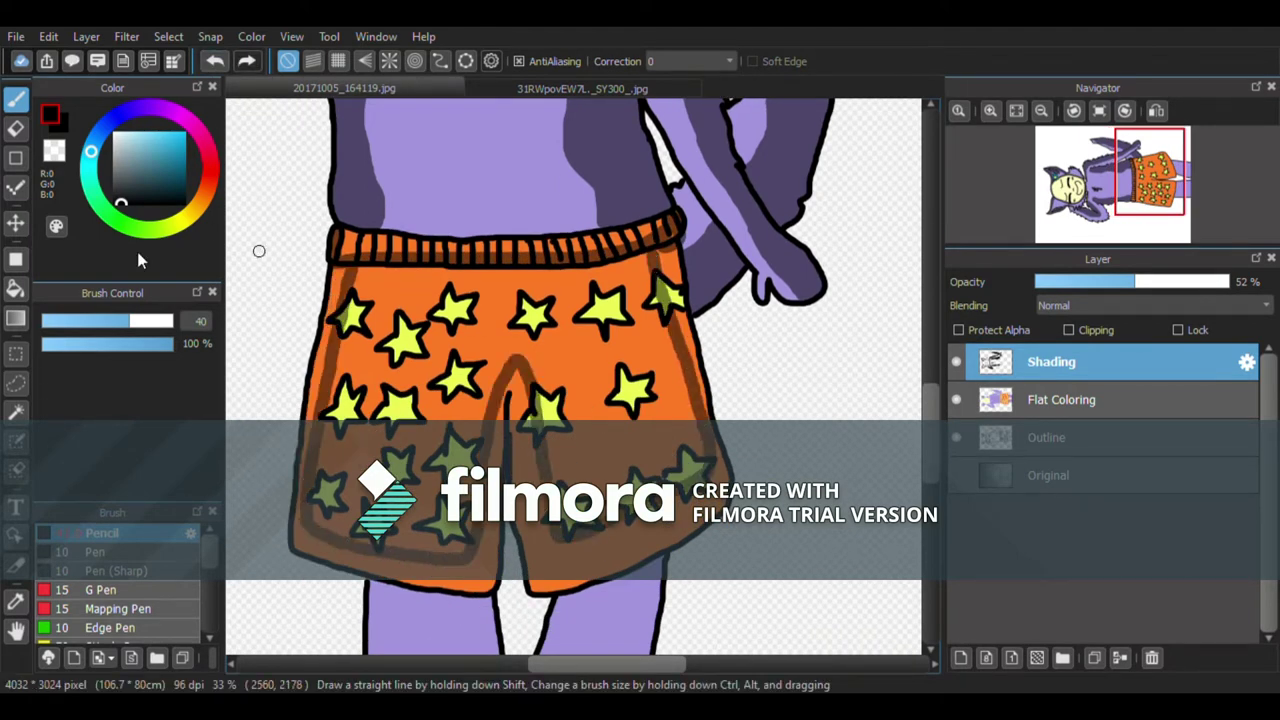
Step: Fill the outlined side areas of the shorts, including the parts of the stars they cover, with shading
key("g")
left_click(350, 320)
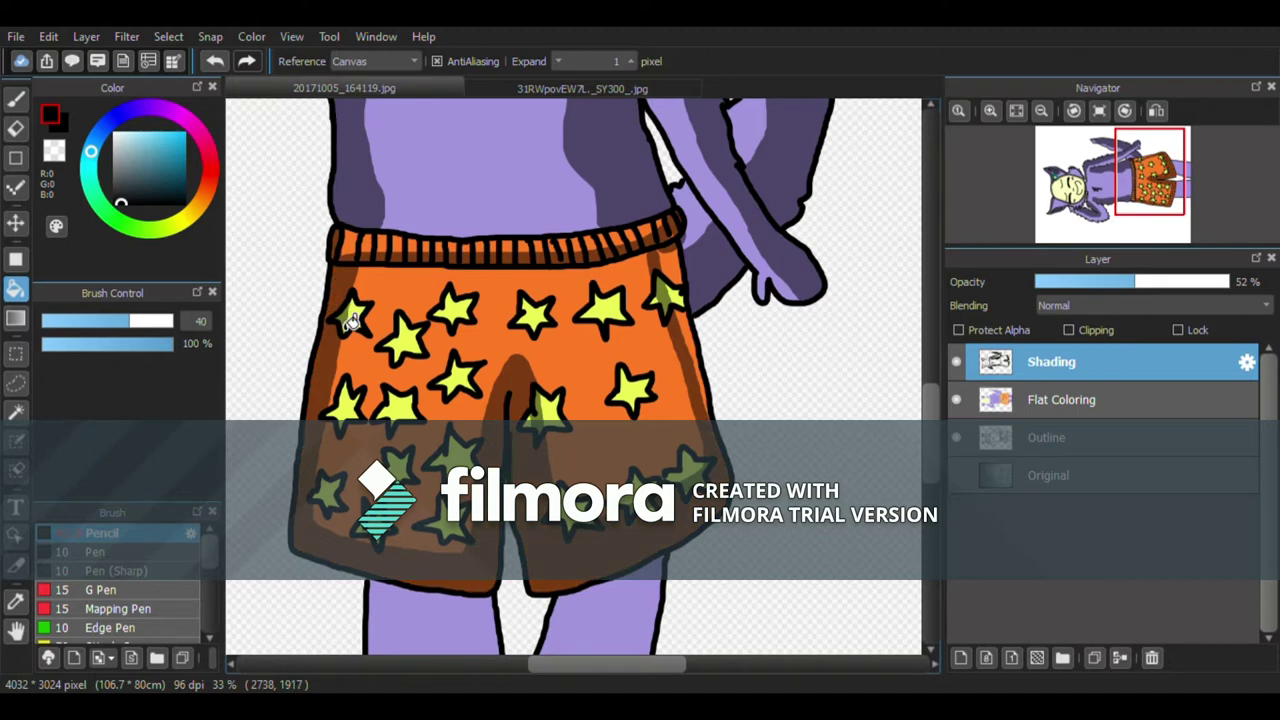
left_click(686, 288)
Step: Paint shading along the inner and outer edges of both legs below the shorts with the size 40 brush
scroll(686, 288, "down", 2)
key("b")
left_click_drag(658, 450, 634, 606)
left_click_drag(556, 522, 530, 606)
left_click_drag(500, 490, 492, 588)
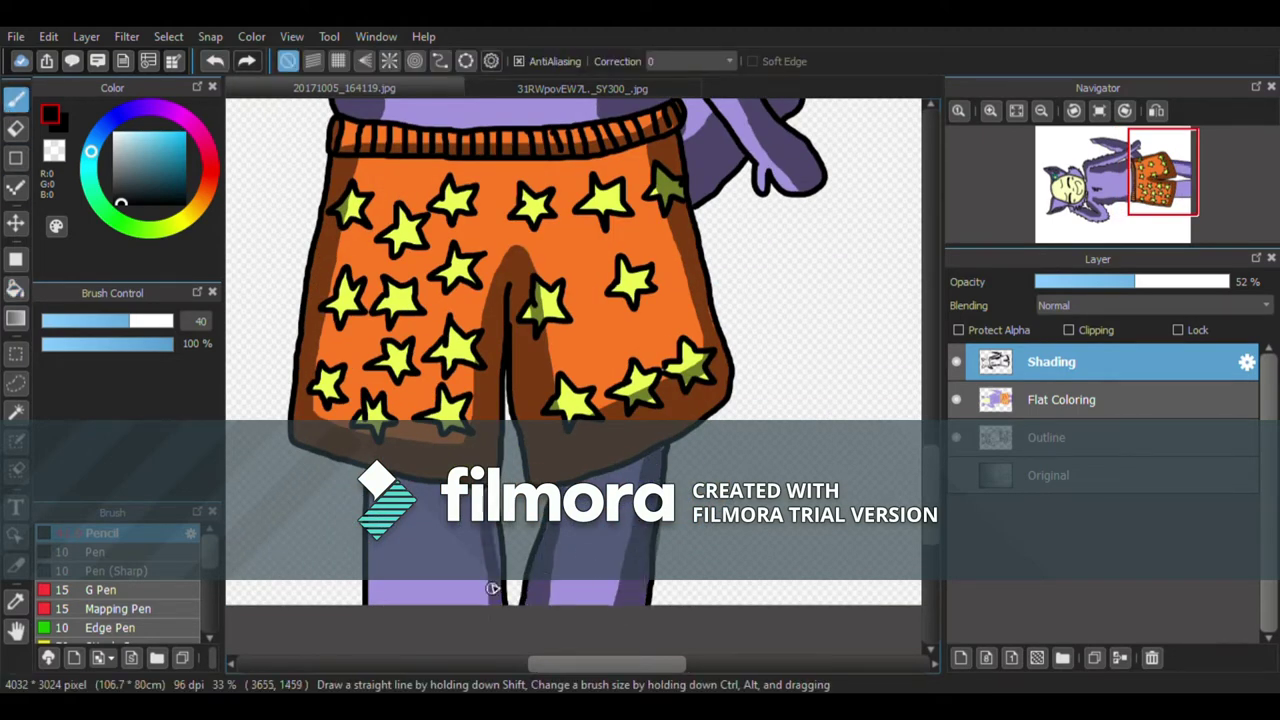
left_click_drag(488, 510, 470, 604)
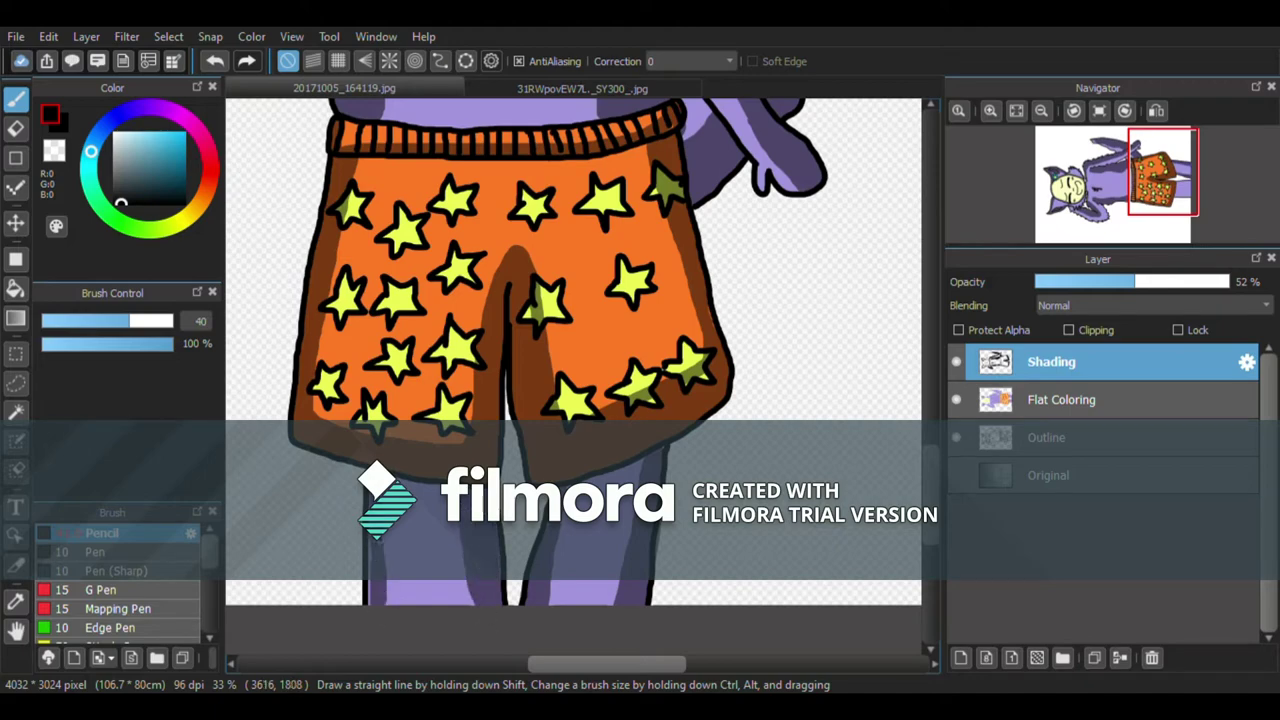
Step: Soften the shading edges on the ears, face and cheek fur with the Blur brush at size 150
scroll(384, 591, "up", 10)
scroll(120, 590, "down", 3)
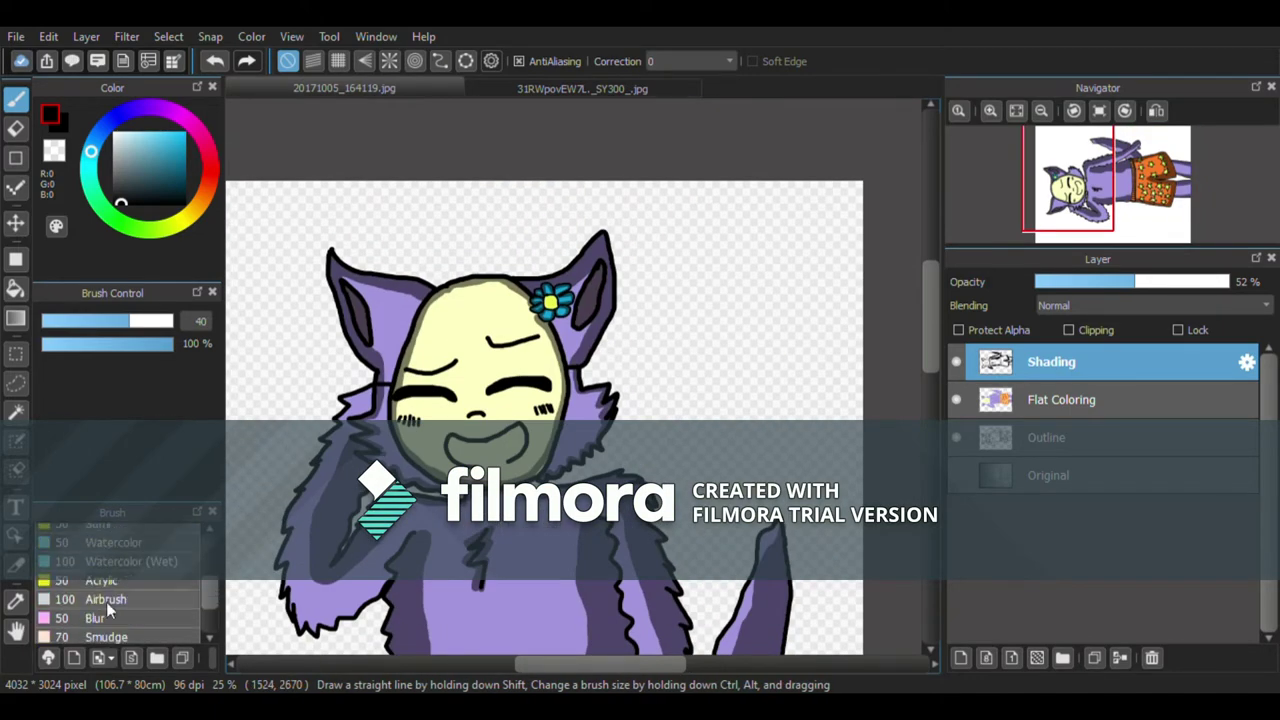
left_click(97, 604)
scroll(411, 341, "down", 1)
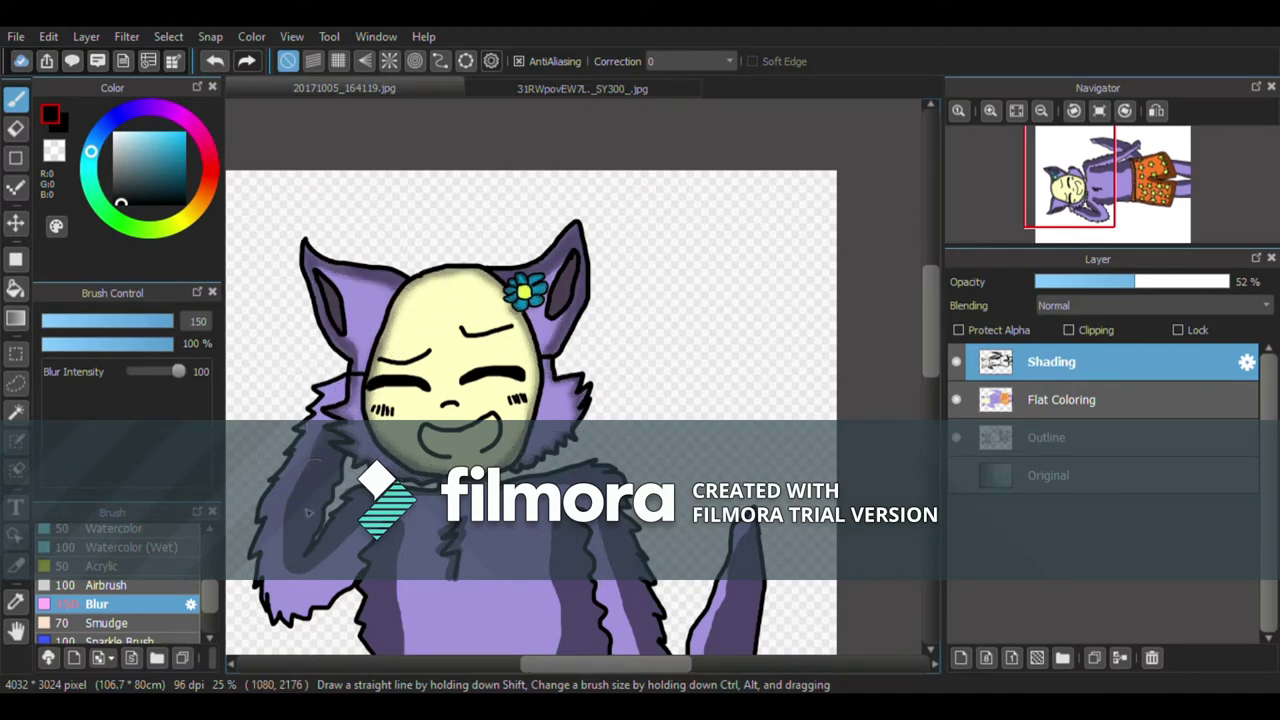
Step: Blur the shading edges on the arms, chest, both sides of the torso and the tail
scroll(625, 525, "down", 3)
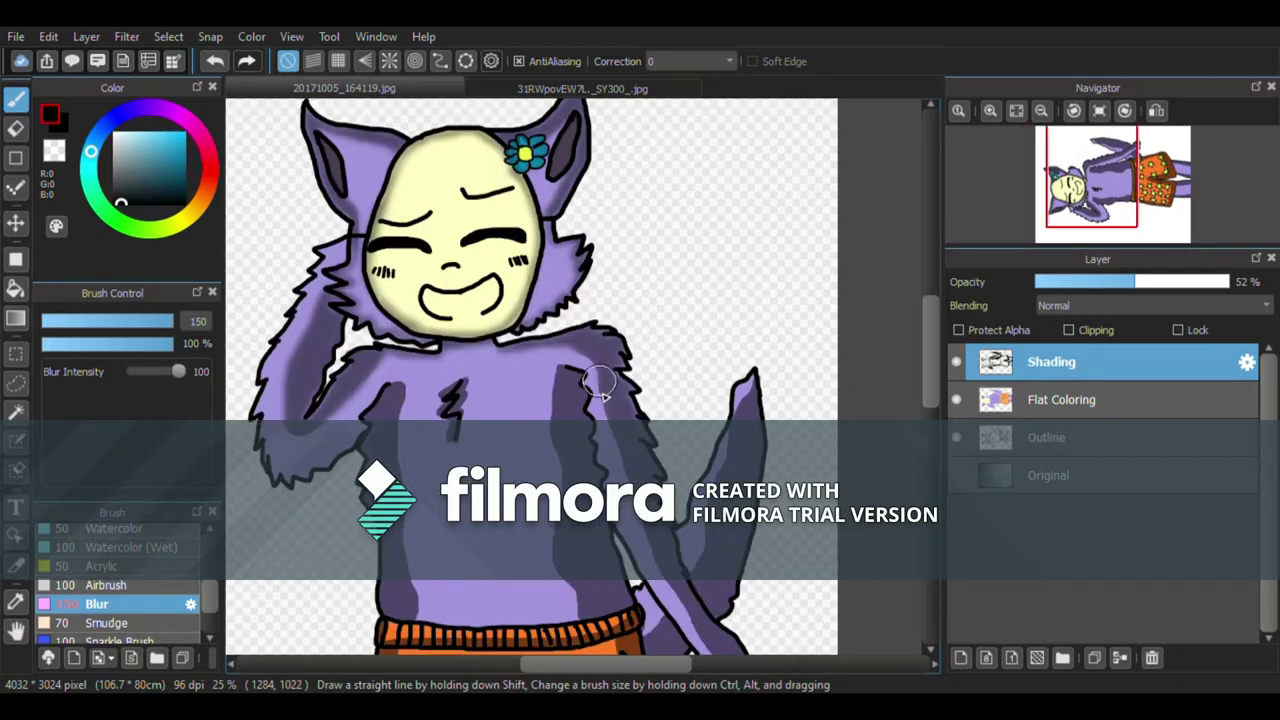
scroll(700, 585, "down", 1)
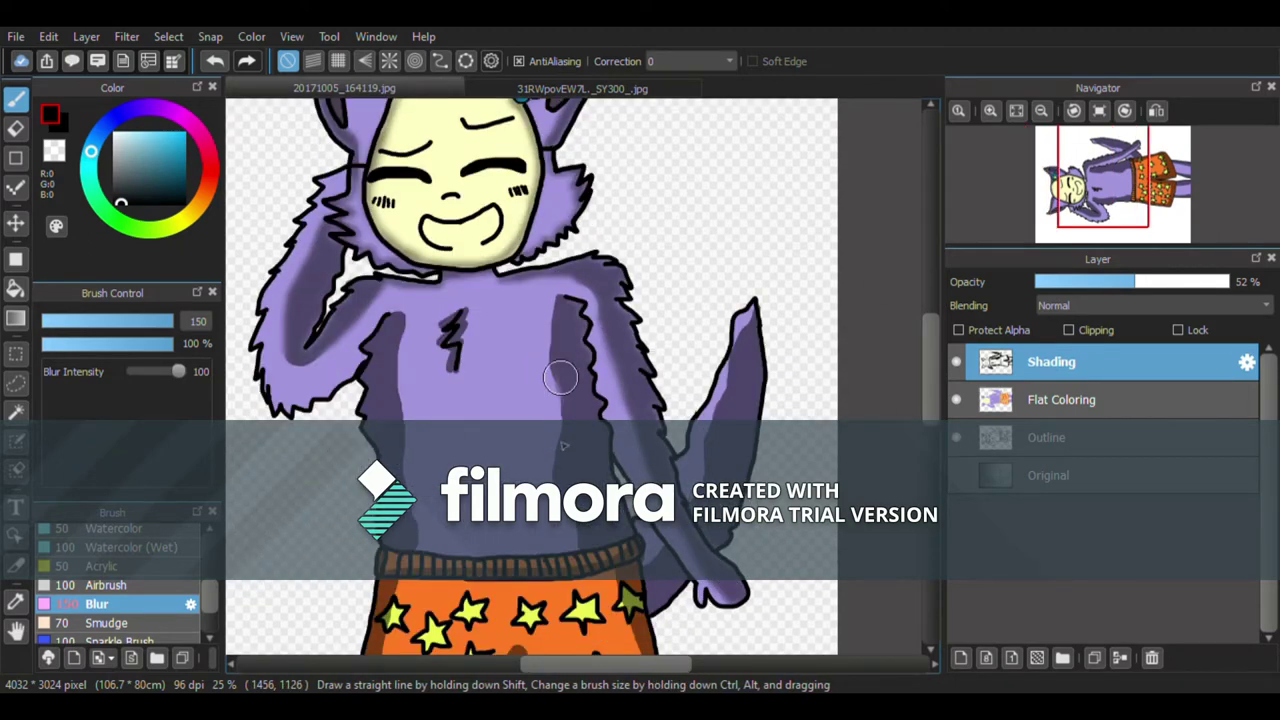
left_click_drag(418, 352, 382, 430)
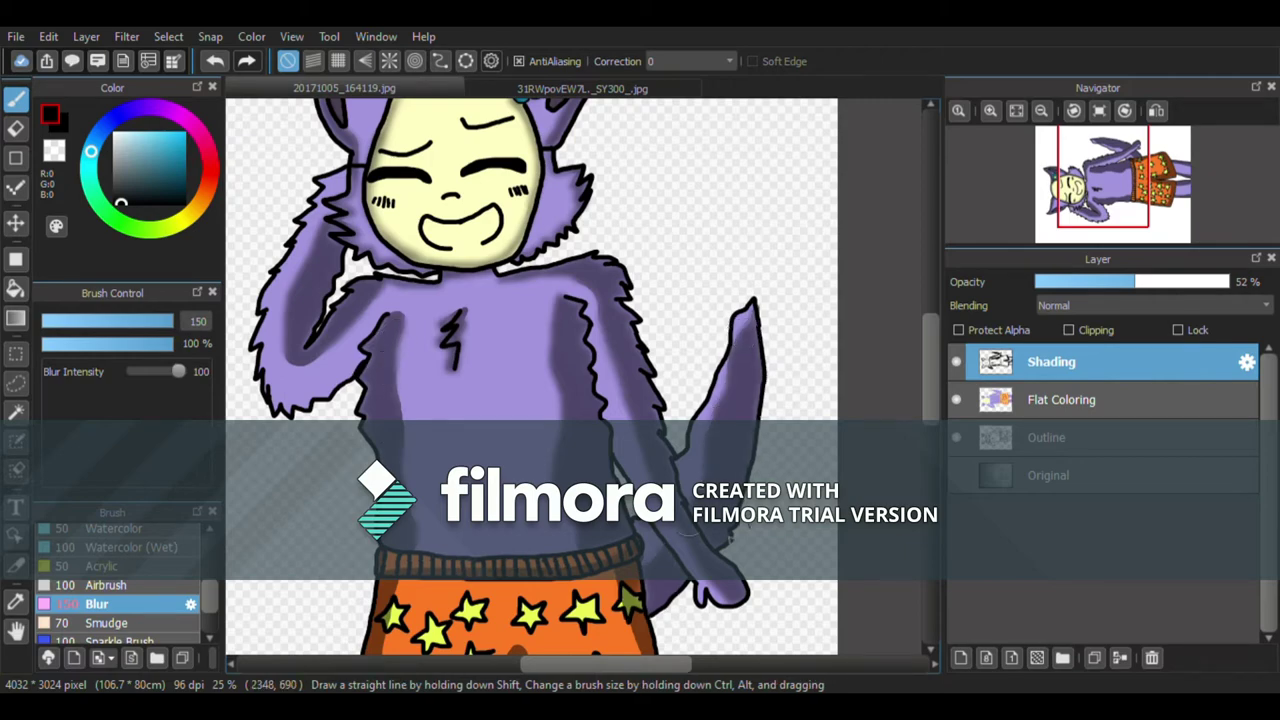
Step: Blur the shading edges on the shorts and legs
scroll(775, 337, "down", 2)
scroll(775, 337, "down", 3)
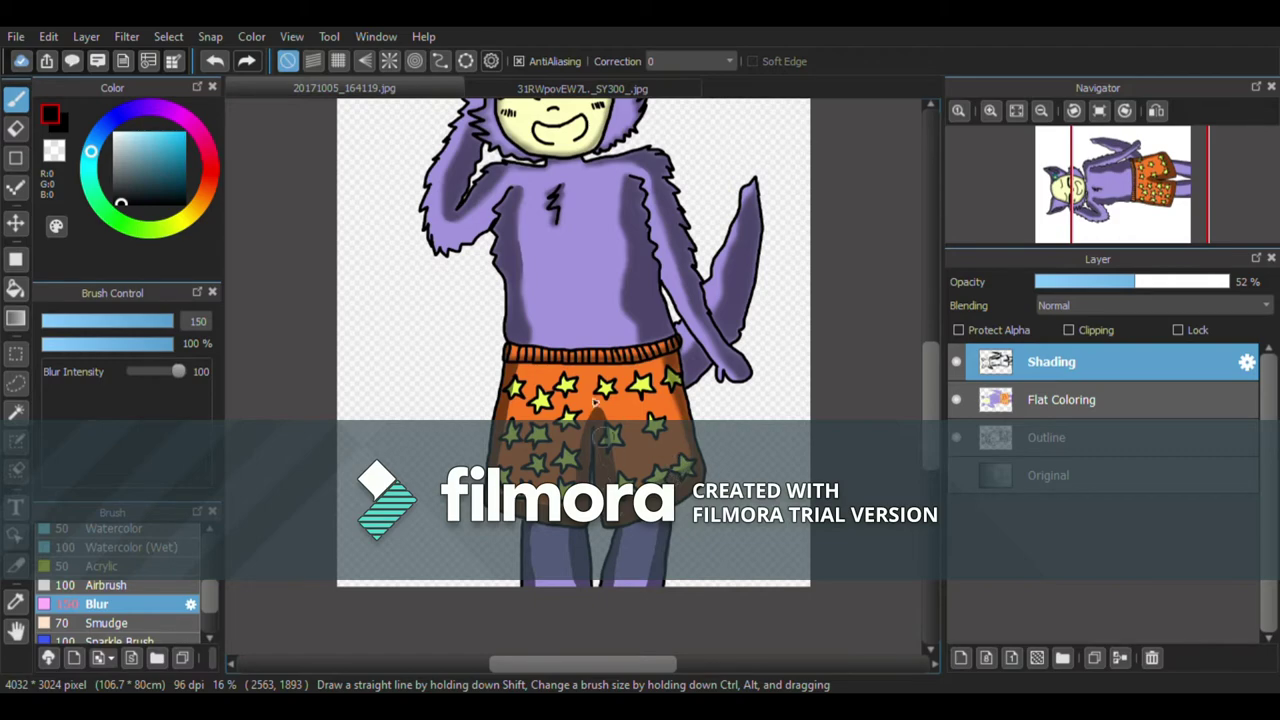
scroll(507, 353, "up", 2)
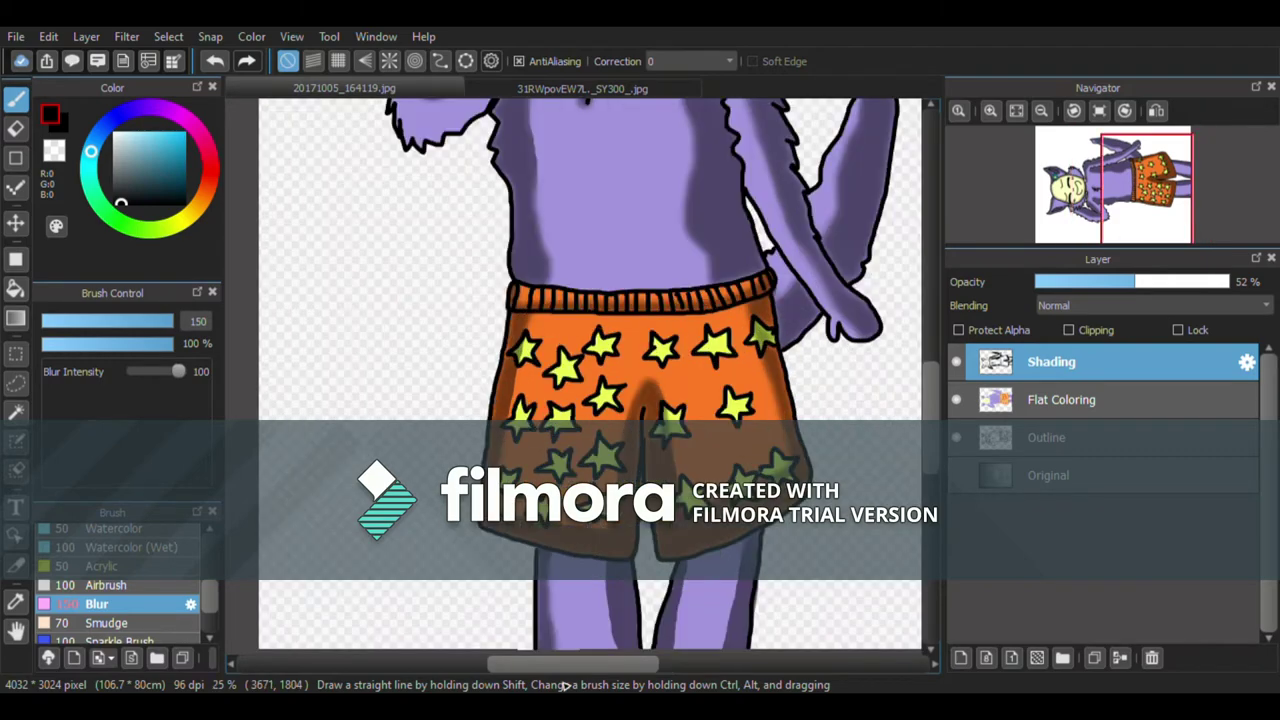
scroll(700, 410, "down", 2)
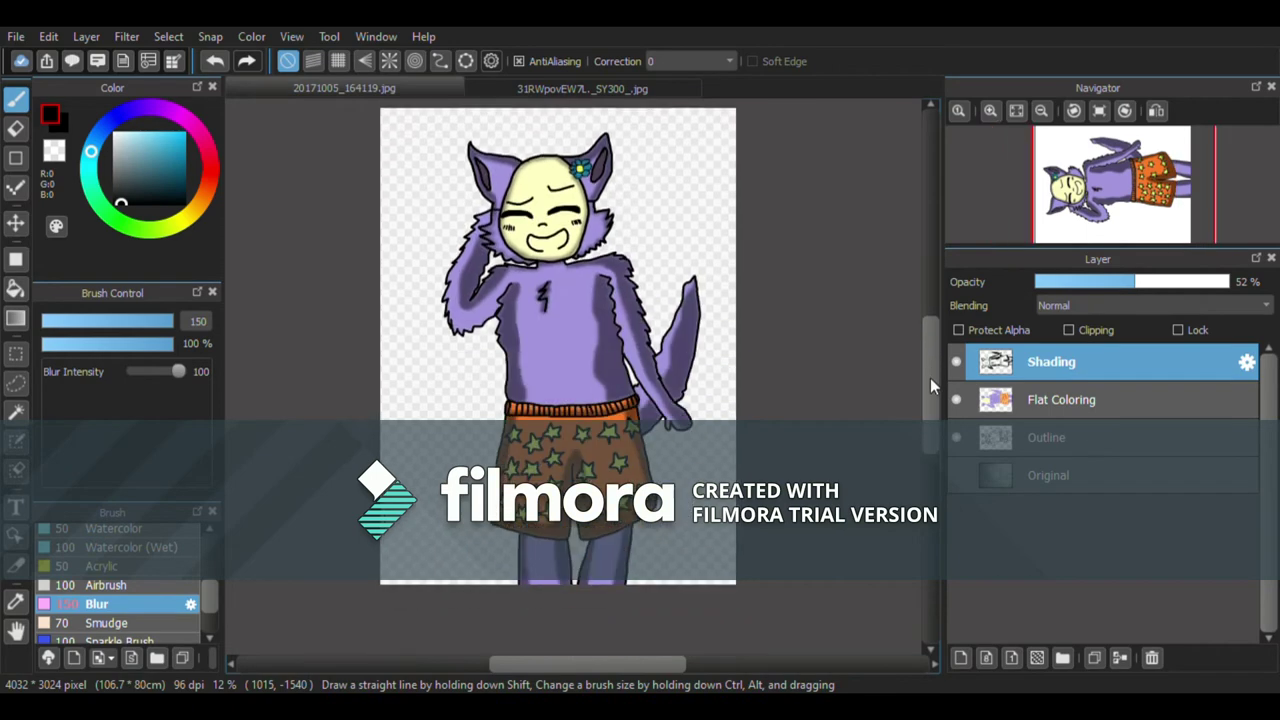
Step: Add a new layer above the Shading layer
key("ctrl+shift+n")
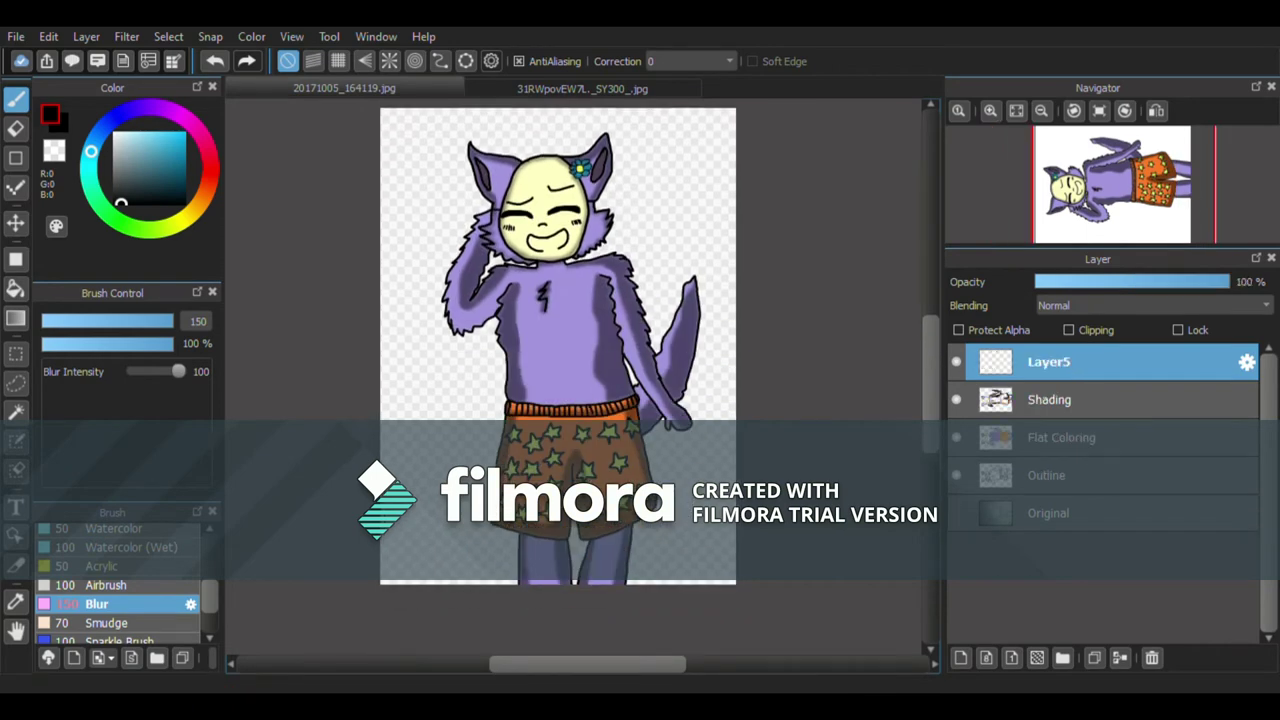